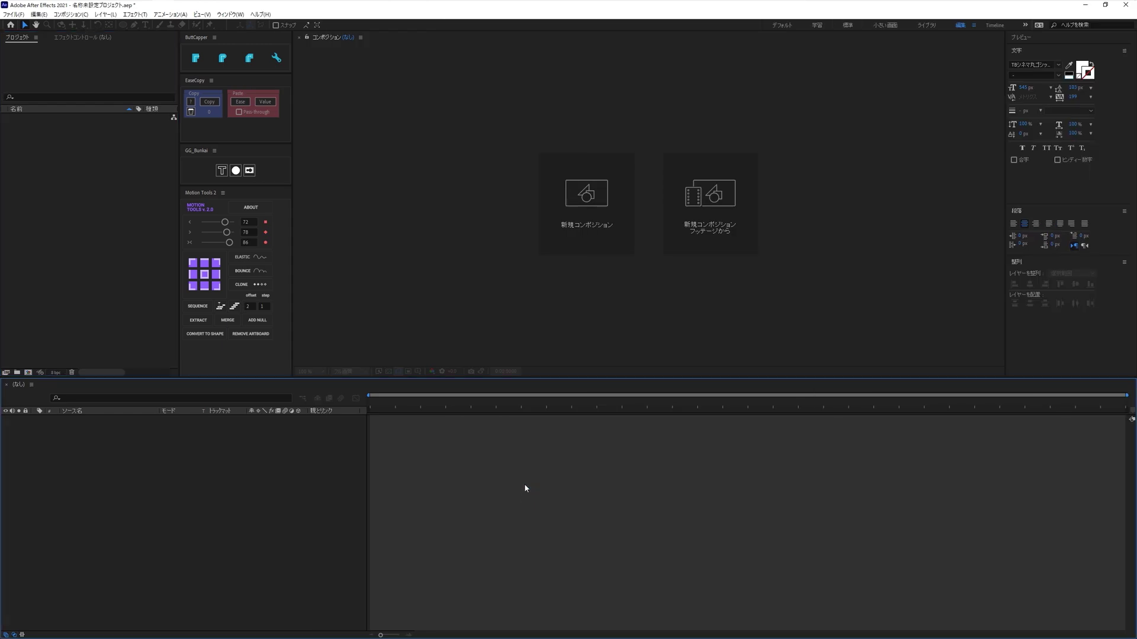
- Create a 1080×1080 composition at 29.97 fps, 3 seconds long, with a dark green background
key("ctrl+n")
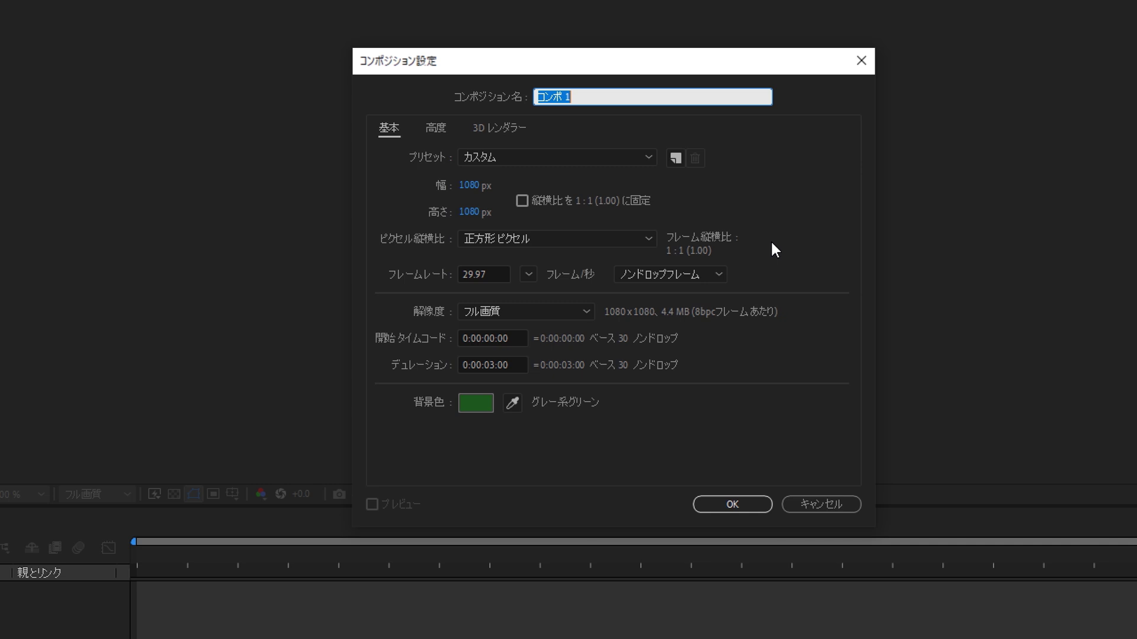
left_click(671, 376)
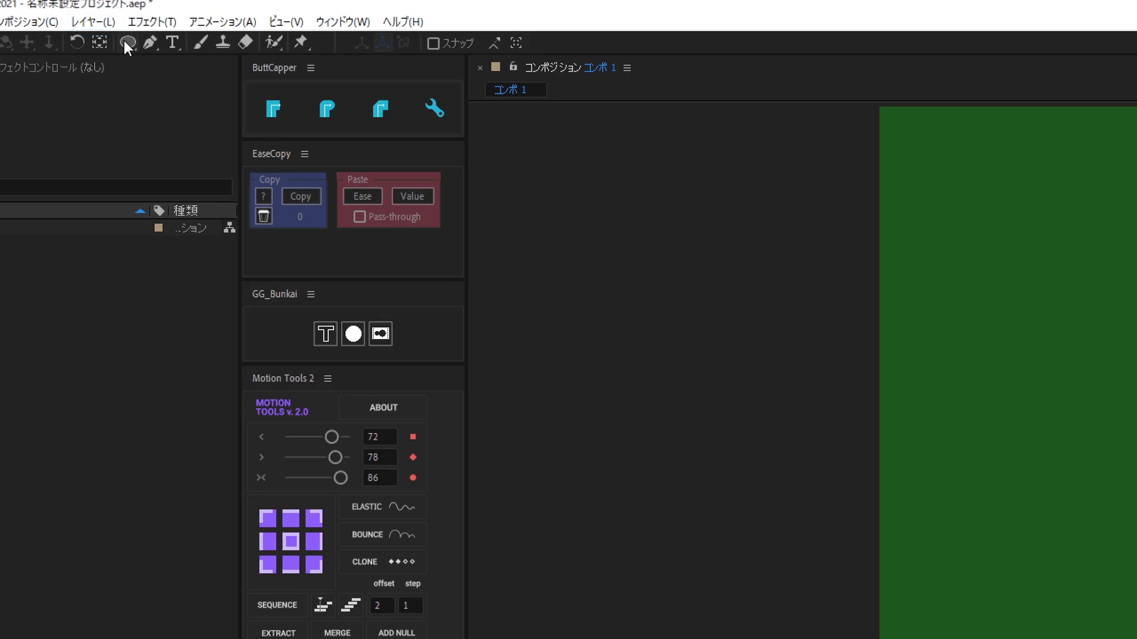
- Add a white ellipse shape layer filling the composition and name it base01
left_click(123, 24)
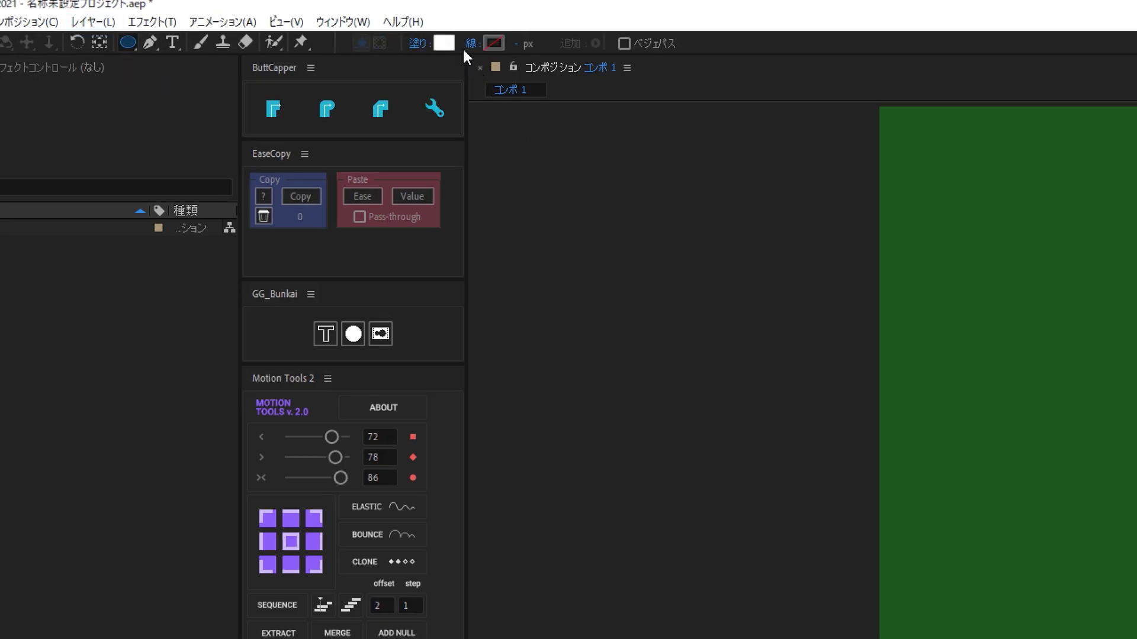
double_click(128, 45)
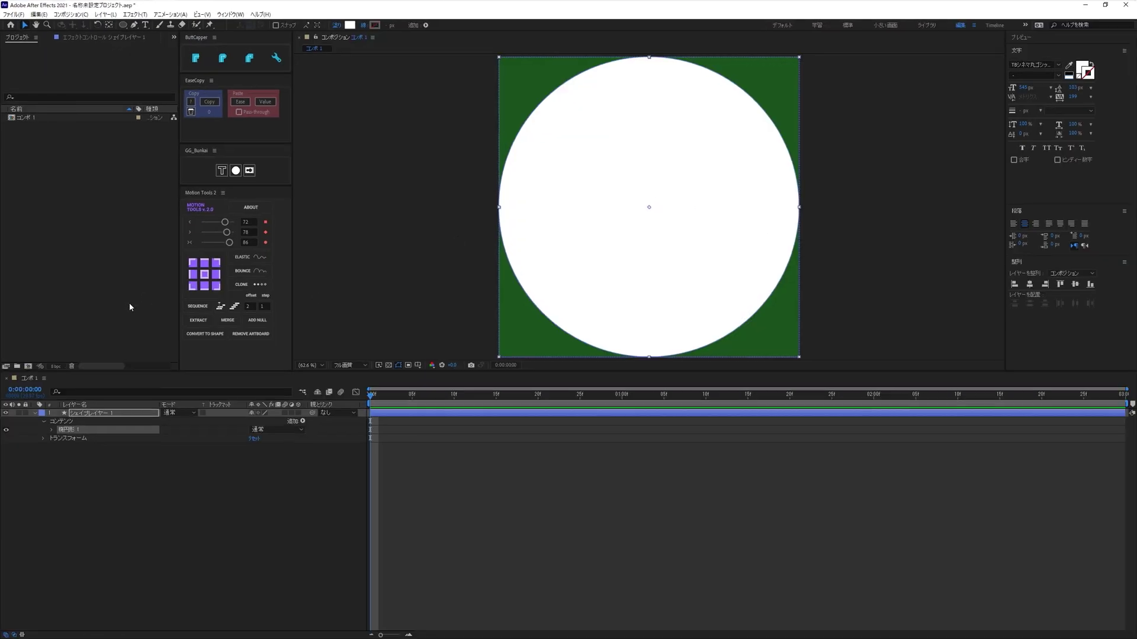
key("Return")
type("base")
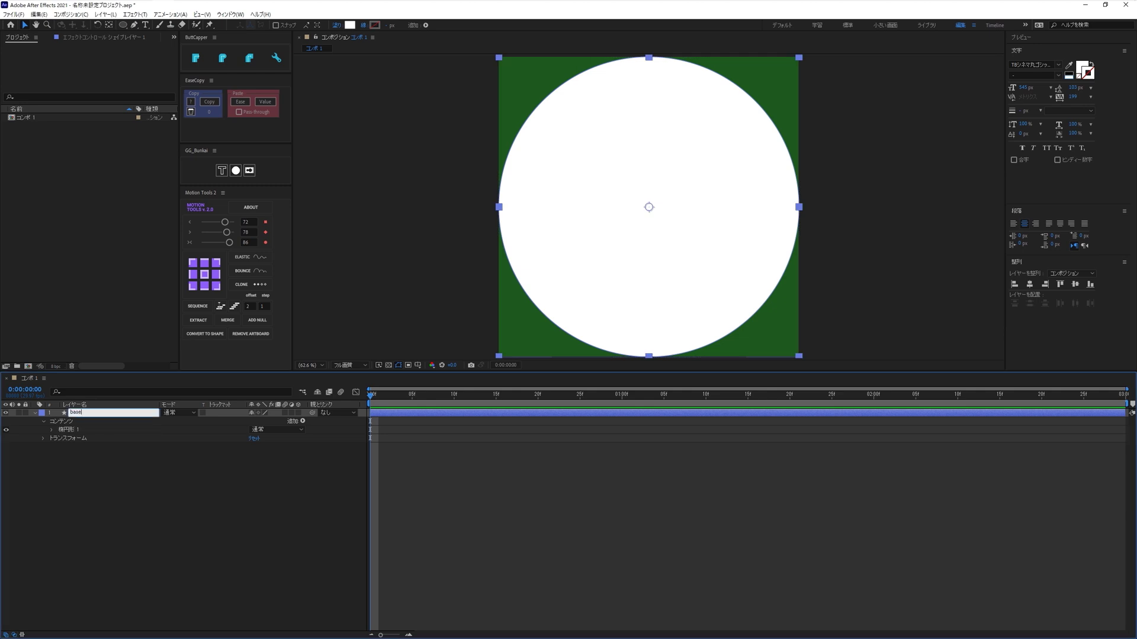
type("01")
key("Return")
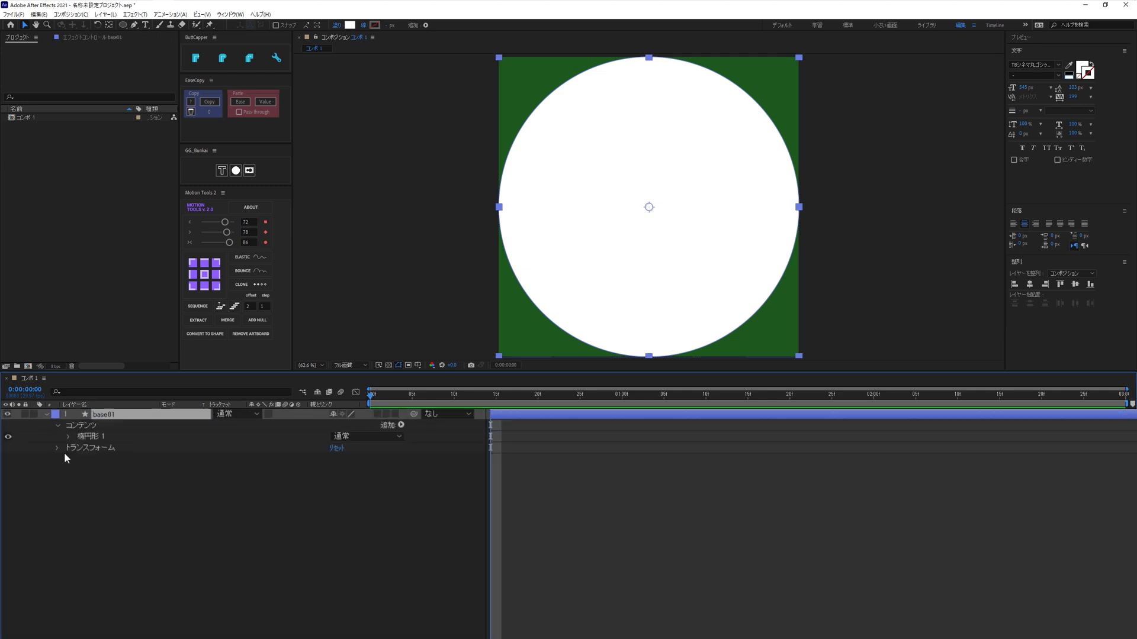
- Set the ellipse path size to 920×920 and duplicate the 楕円形 1 group
left_click(68, 436)
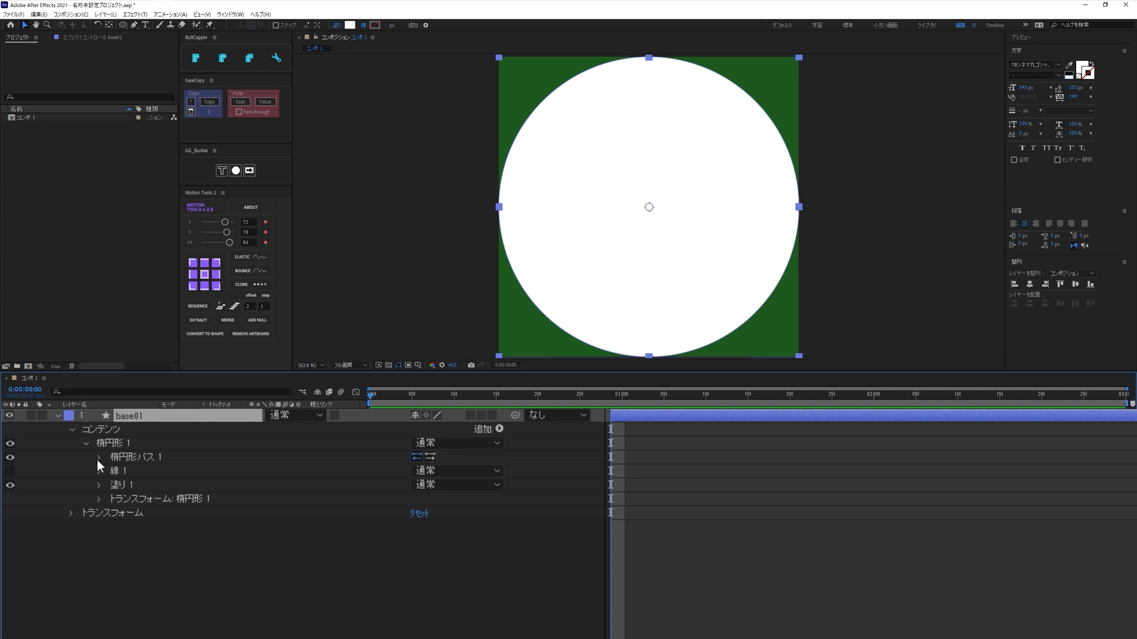
left_click(98, 458)
left_click(436, 470)
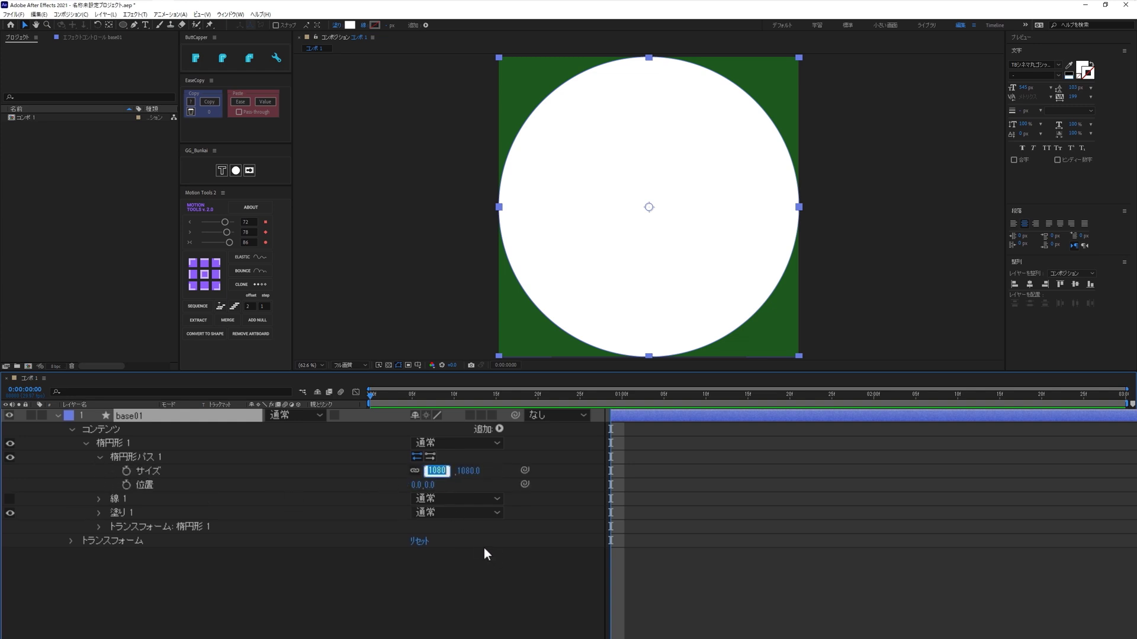
type("920")
key("Return")
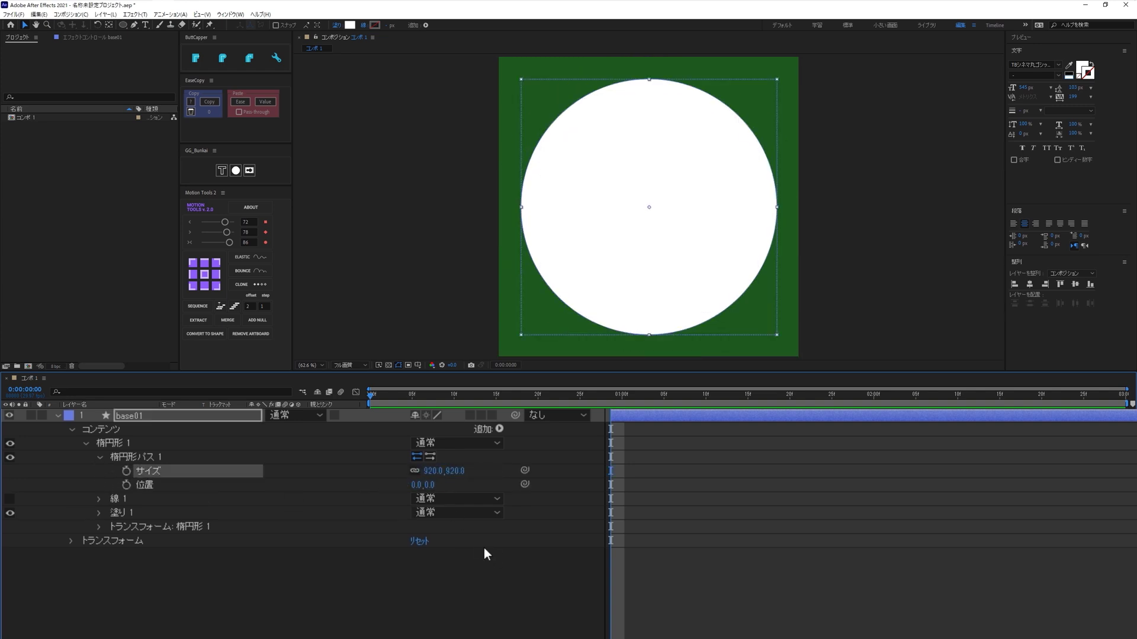
left_click(180, 588)
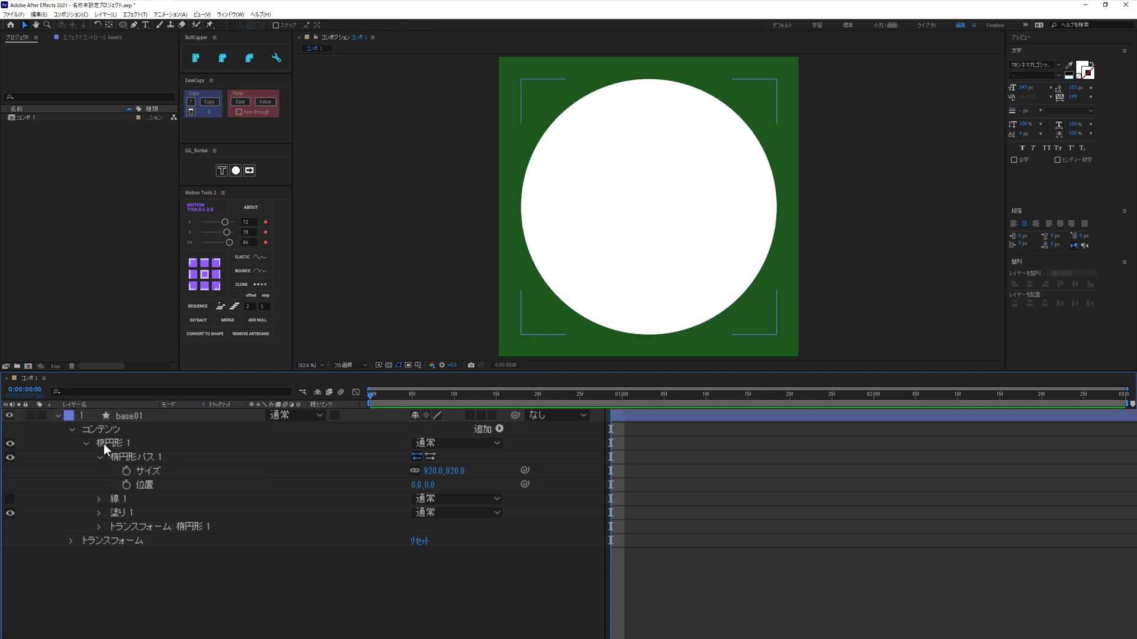
left_click(105, 444)
key("ctrl+d")
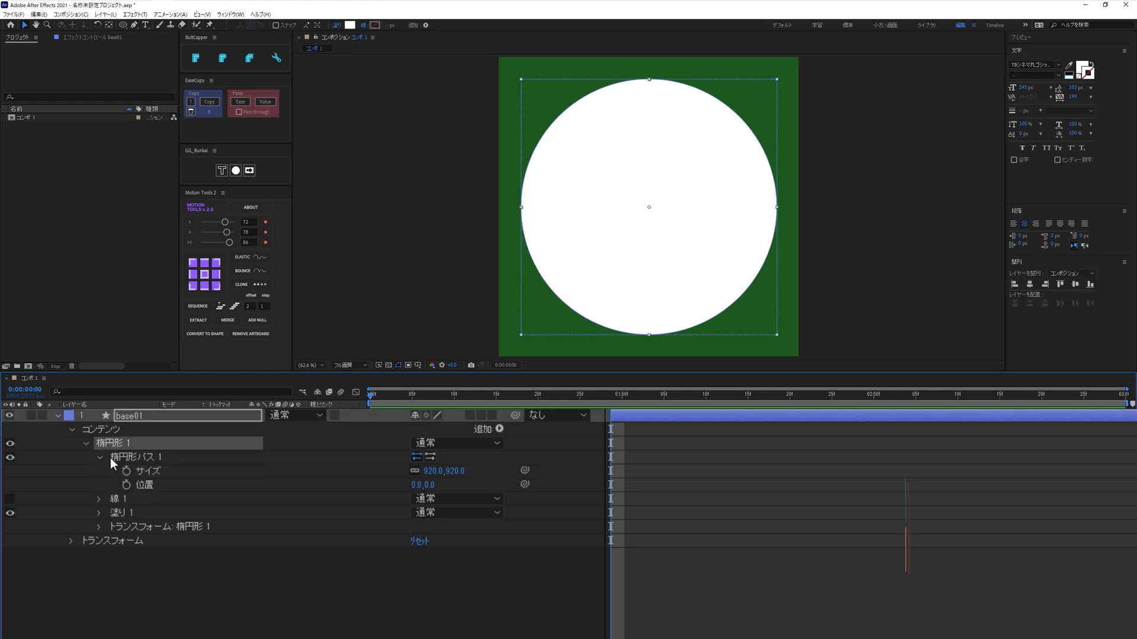
- Resize the inner ellipse 楕円形 1 to 765×765, leaving 楕円形 2 at 920×920
left_click(136, 586)
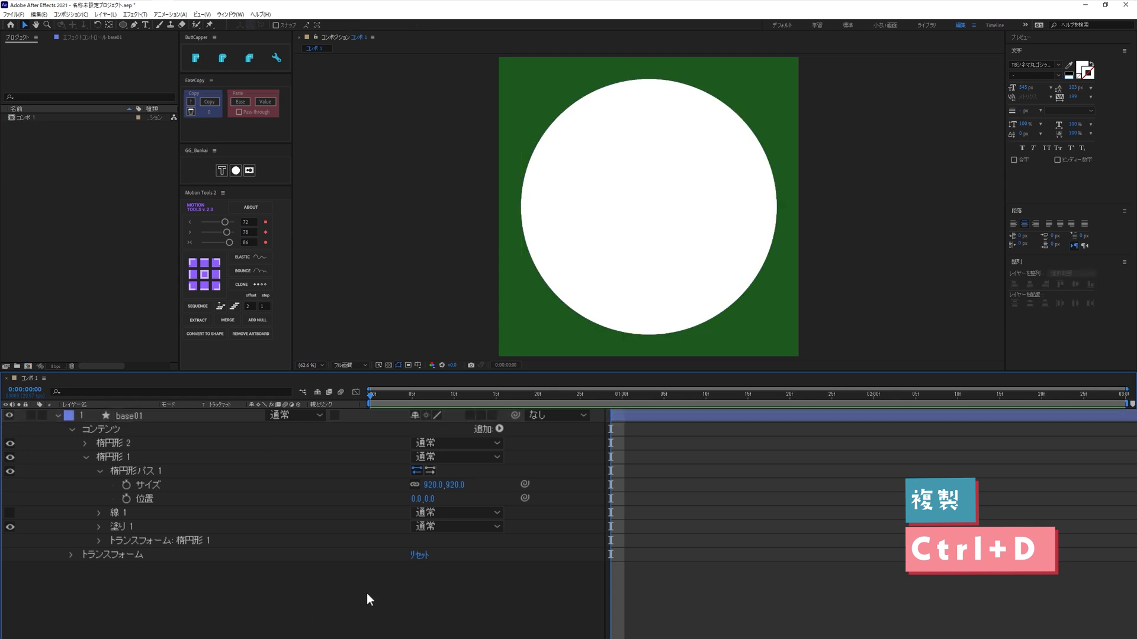
left_click(148, 471)
left_click(430, 485)
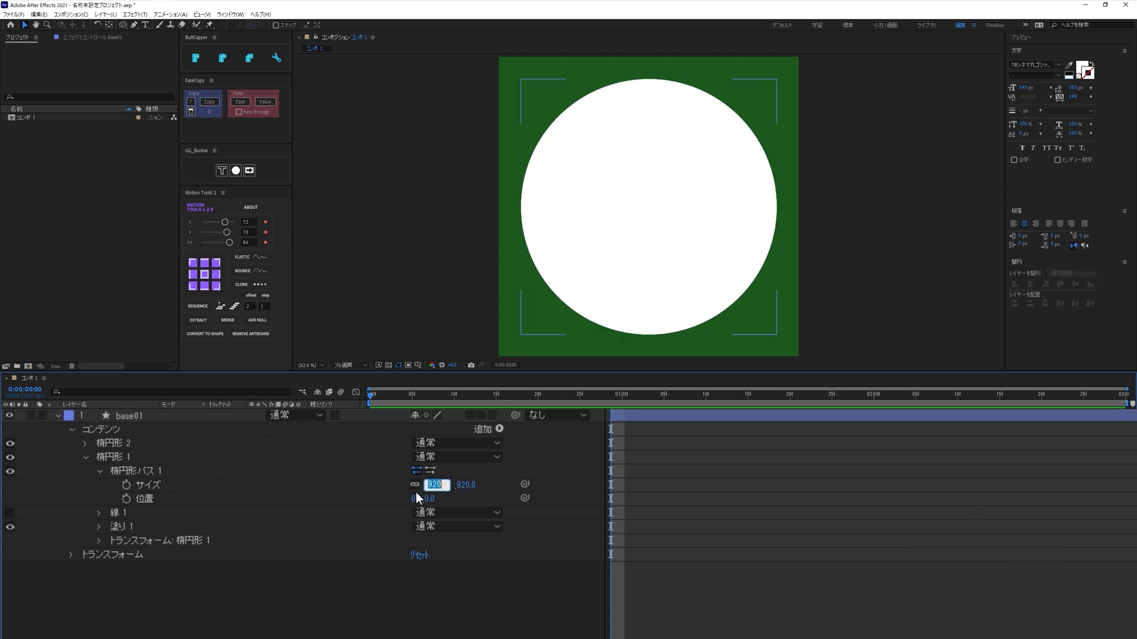
type("765")
key("Return")
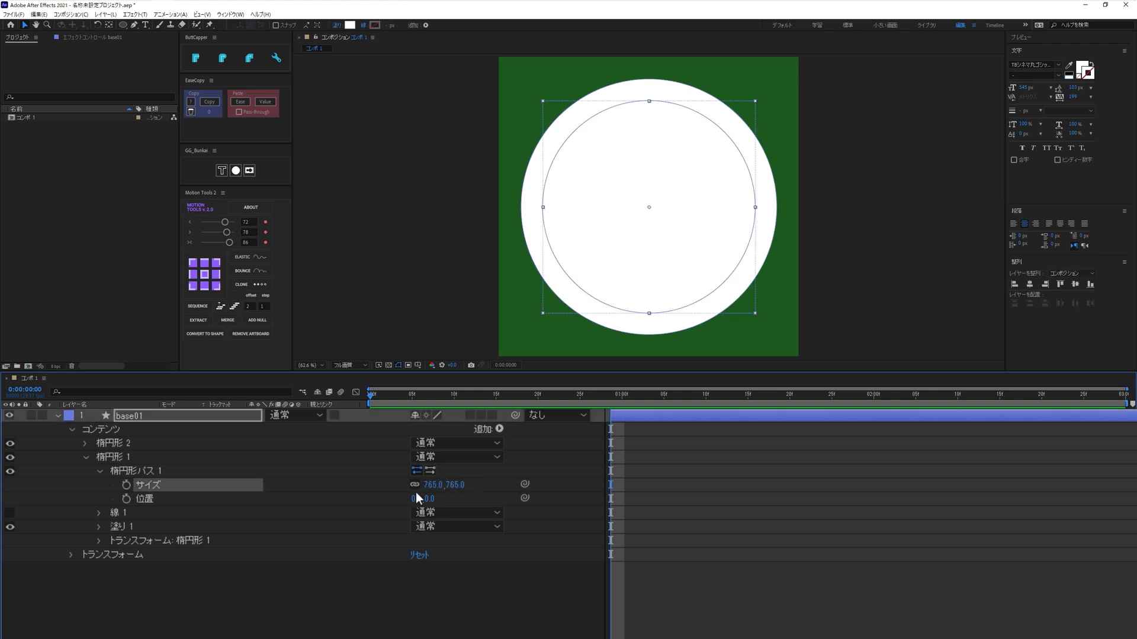
left_click(414, 605)
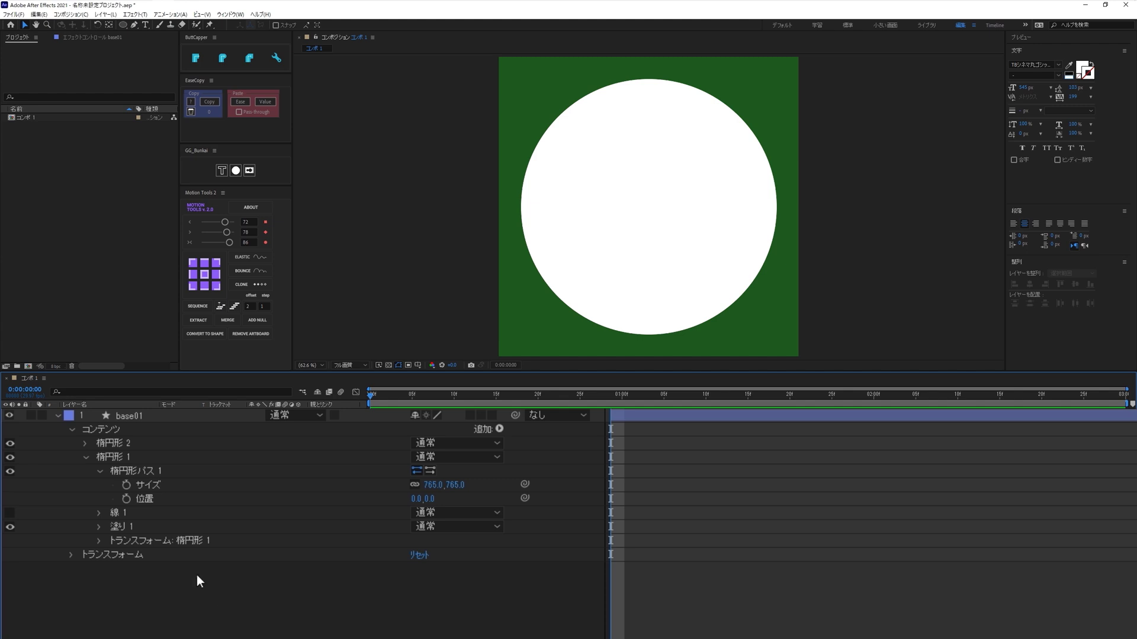
left_click(86, 458)
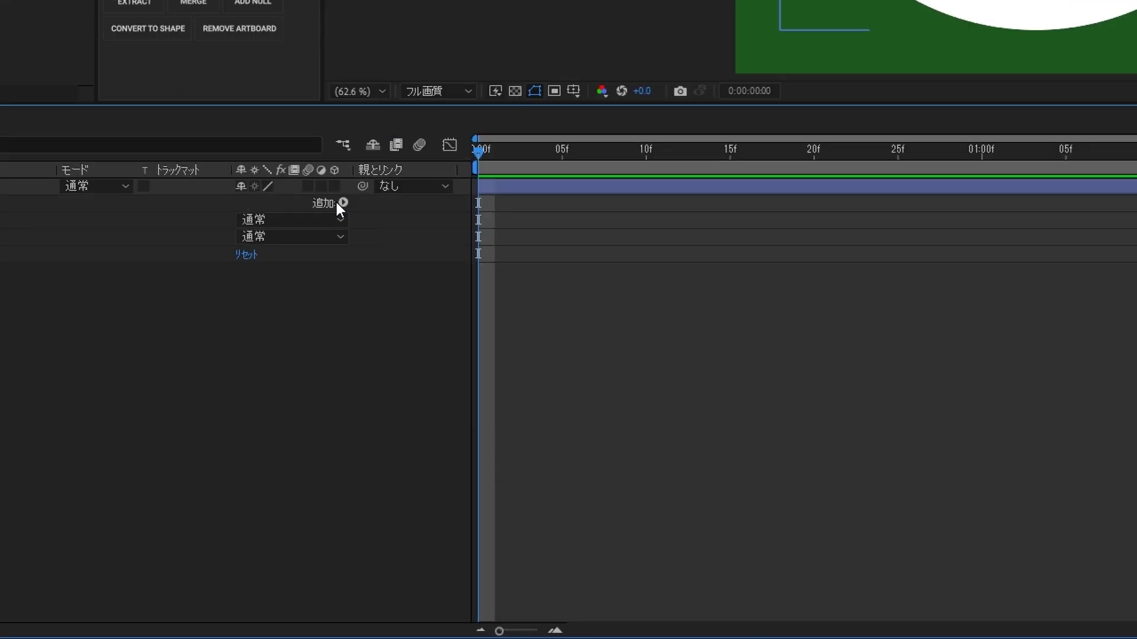
- Add Merge Paths (パスを結合 1) in 型抜き (Subtract) mode to cut out the inner circle
left_click(302, 421)
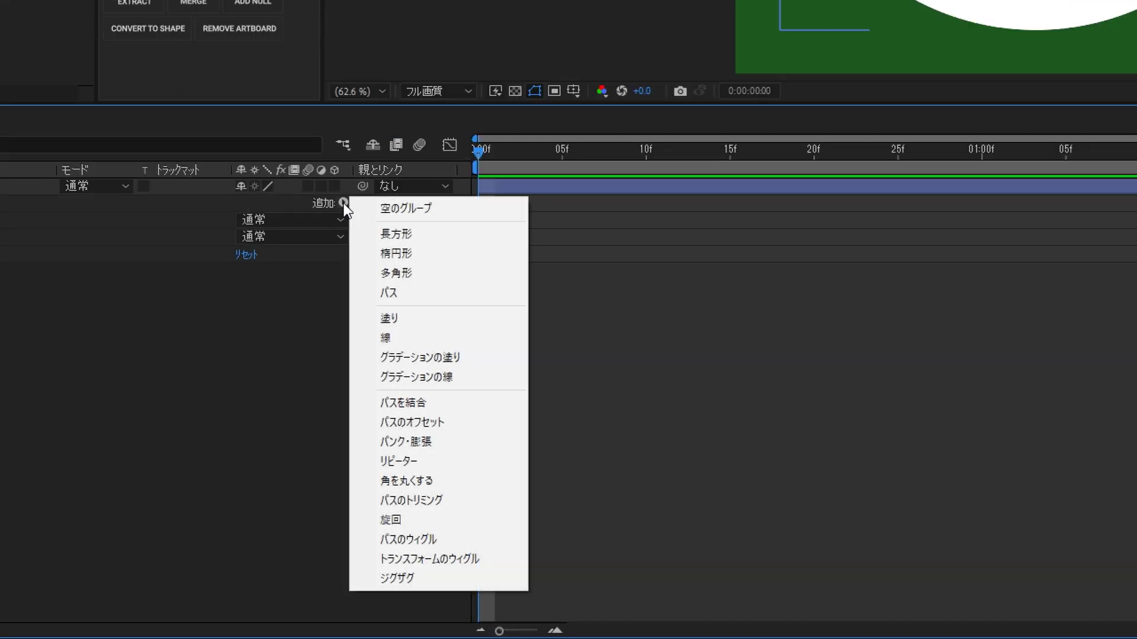
left_click(426, 402)
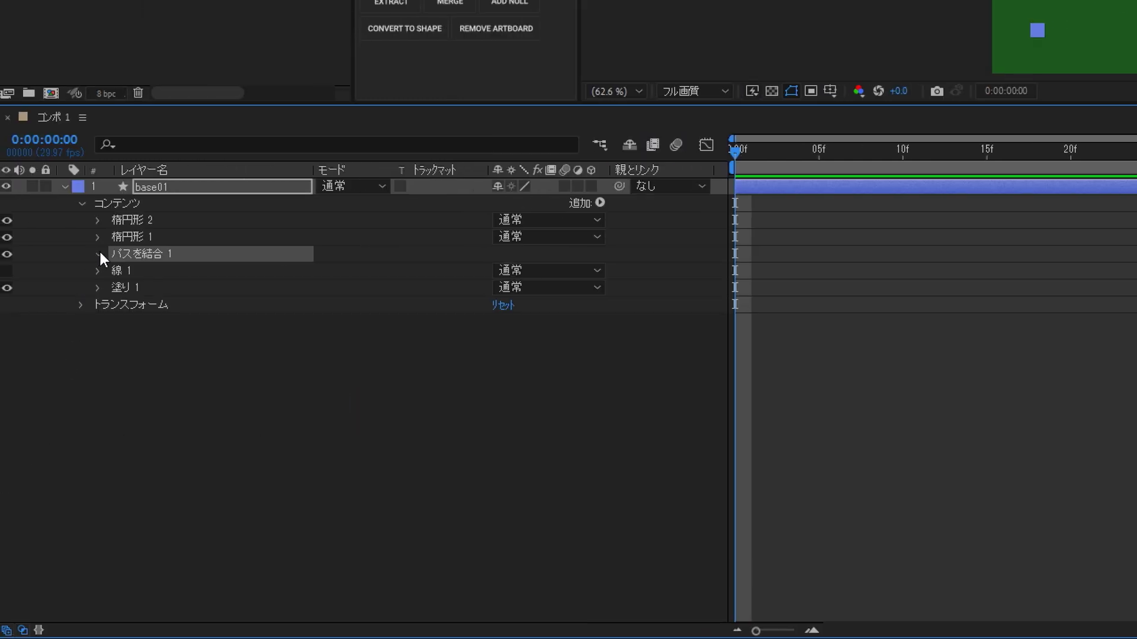
left_click(98, 254)
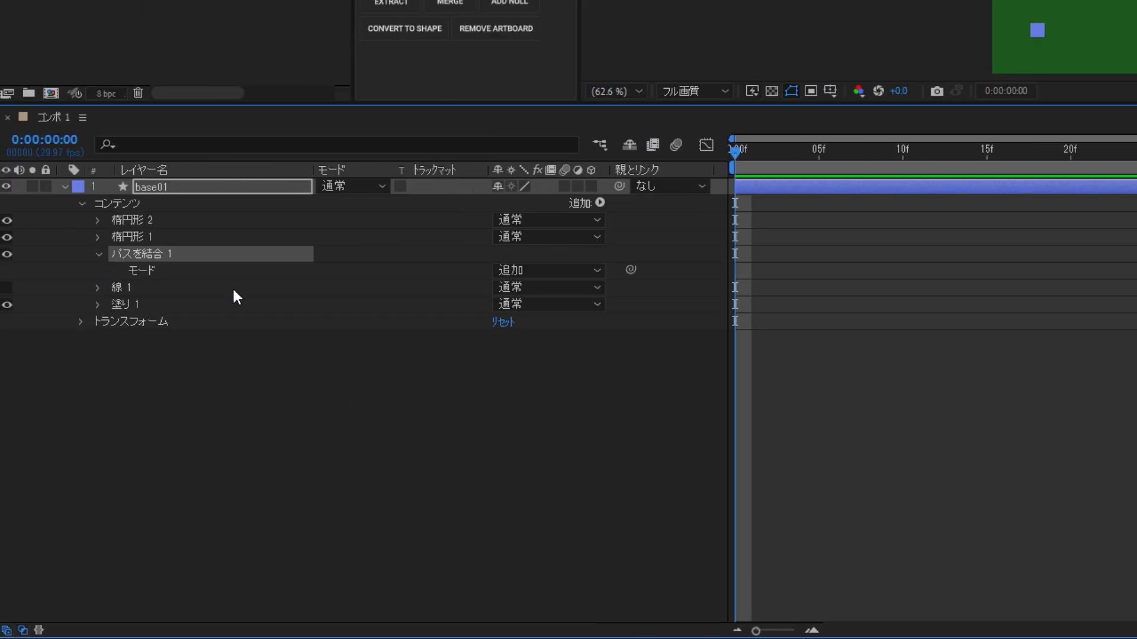
left_click(530, 271)
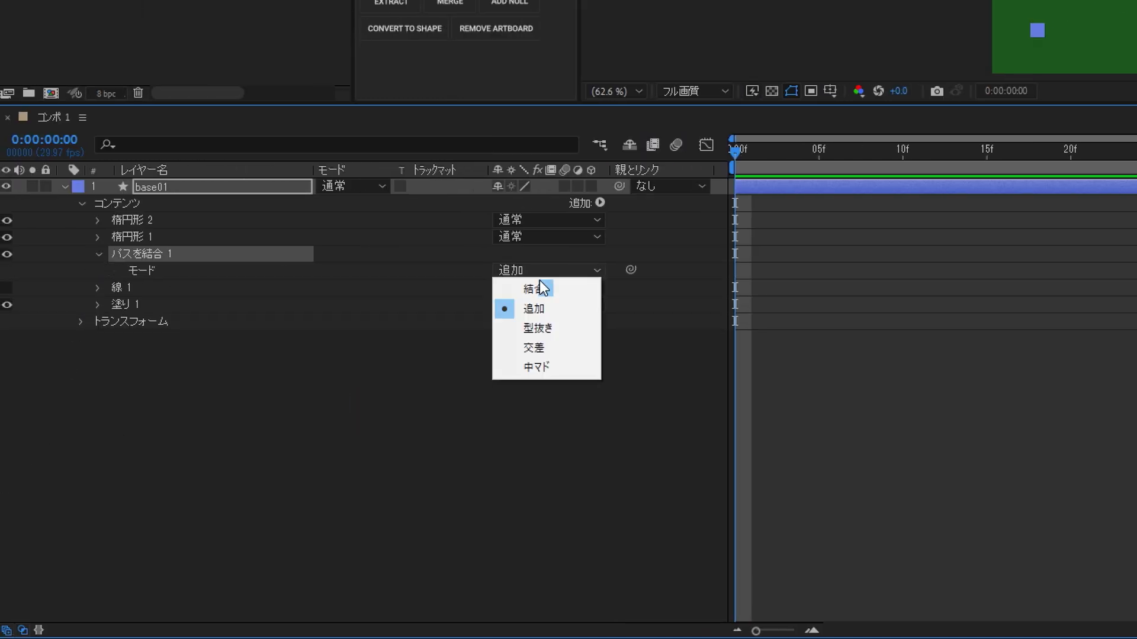
left_click(546, 326)
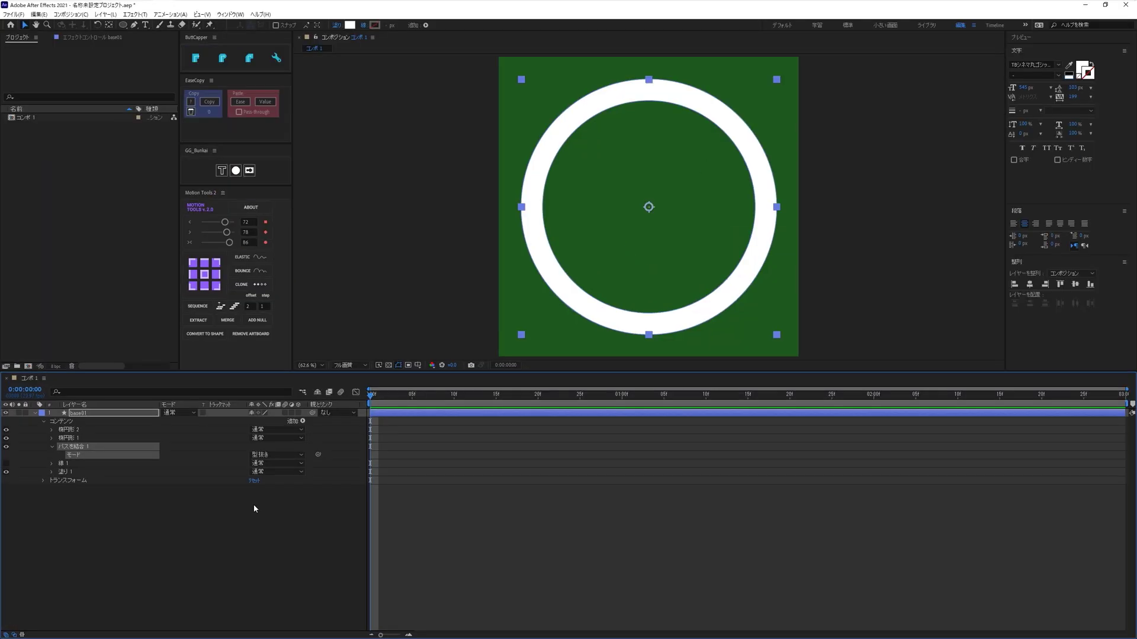
left_click(257, 523)
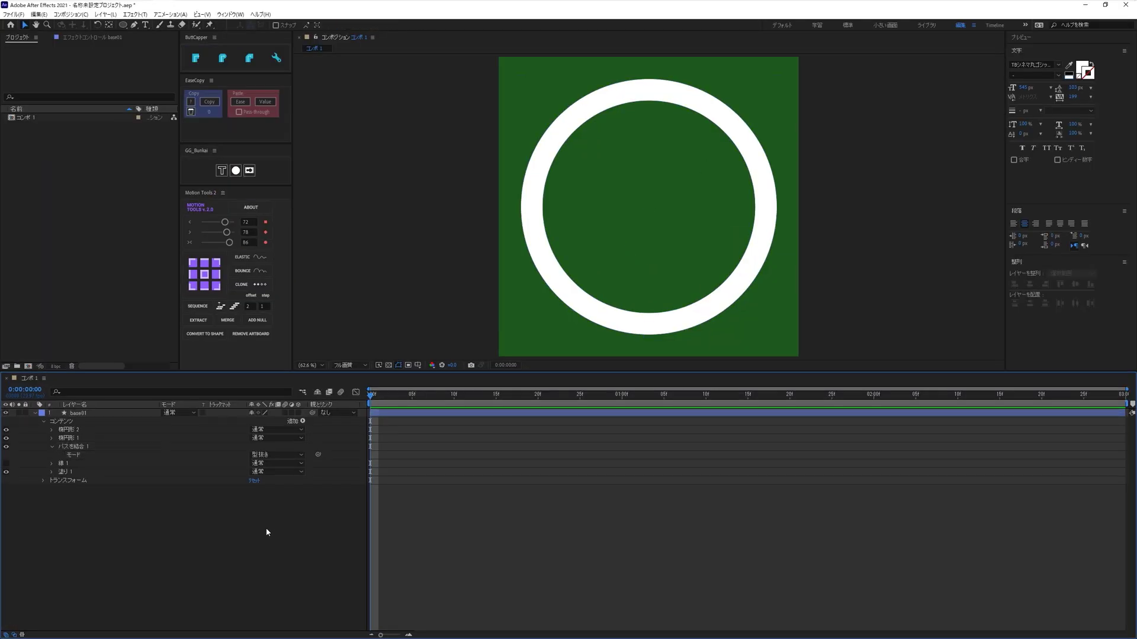
left_click(51, 447)
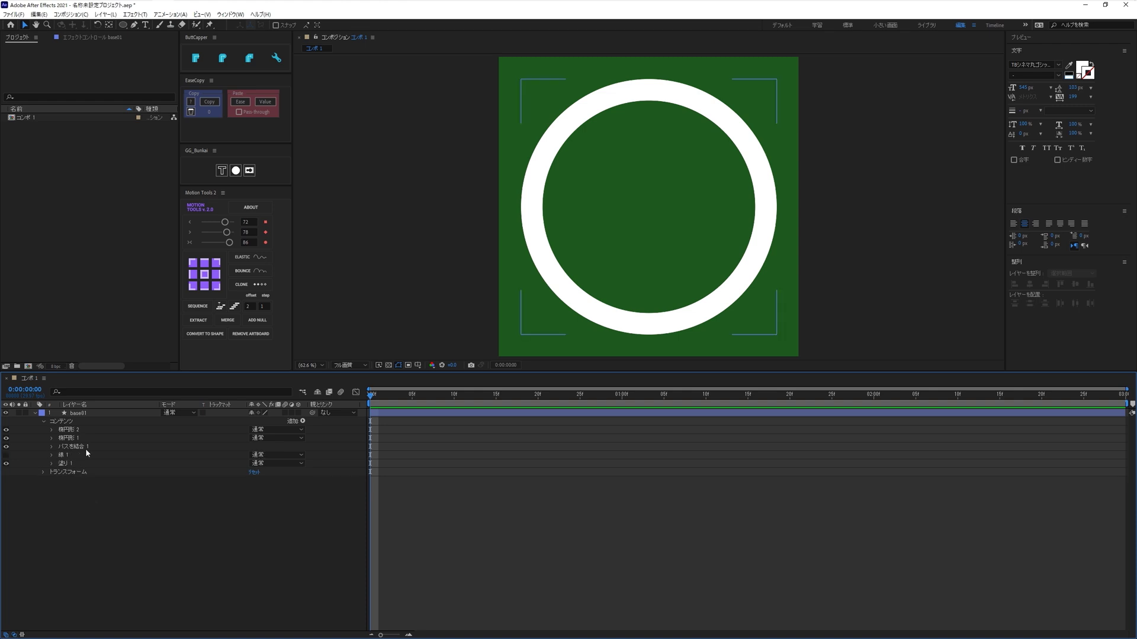
- Make base01 a 3D layer and keep CINEMA 4D as the composition renderer
left_click(298, 412)
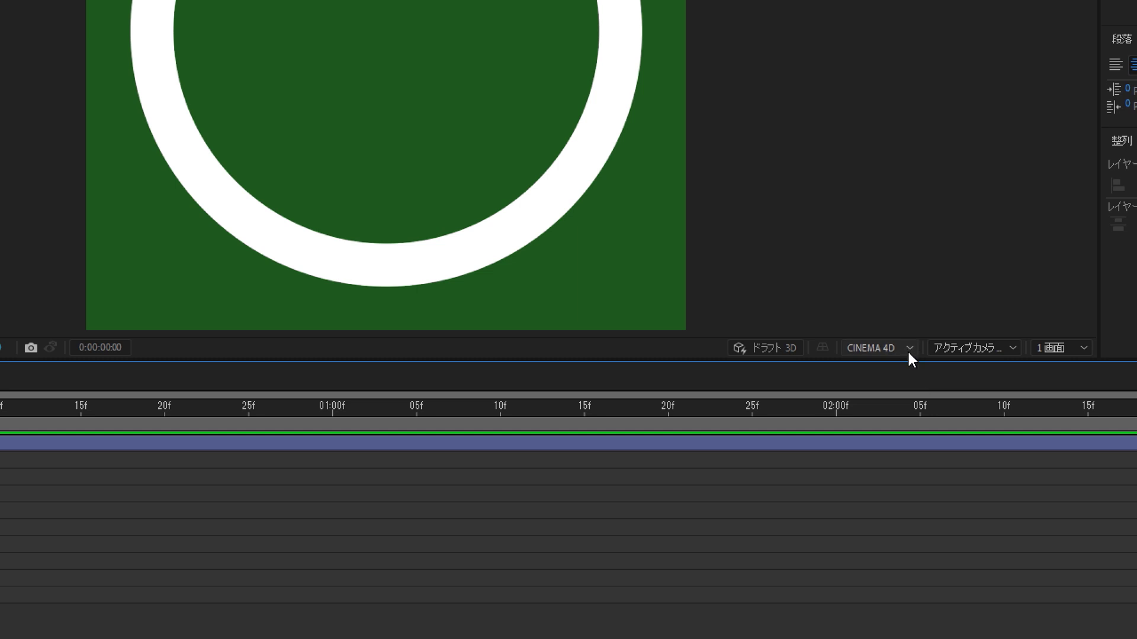
left_click(909, 351)
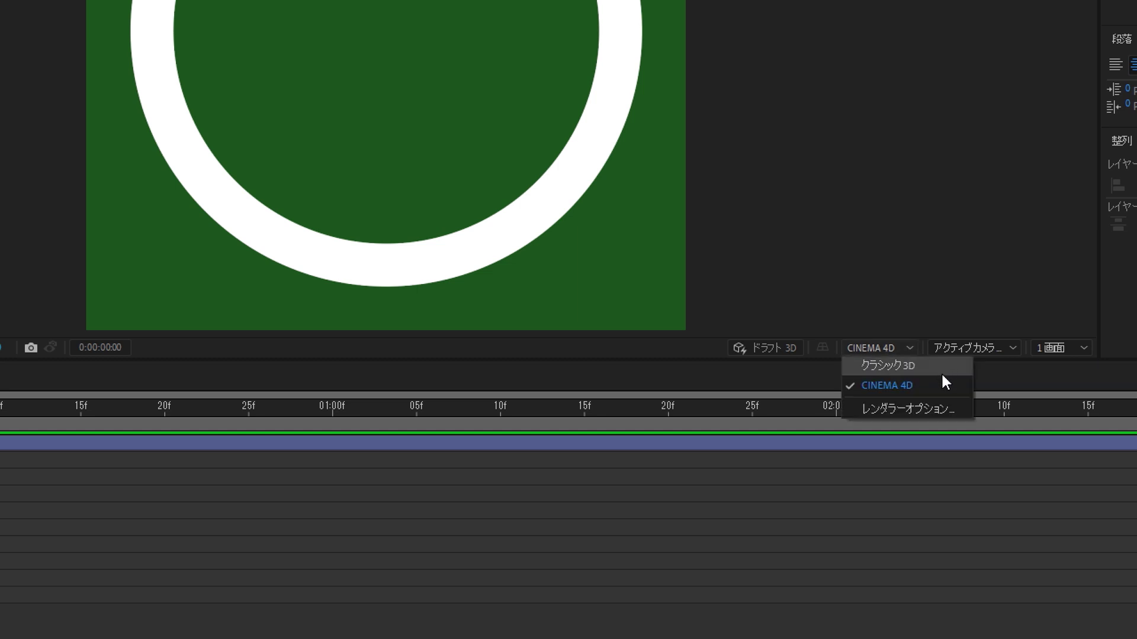
left_click(945, 387)
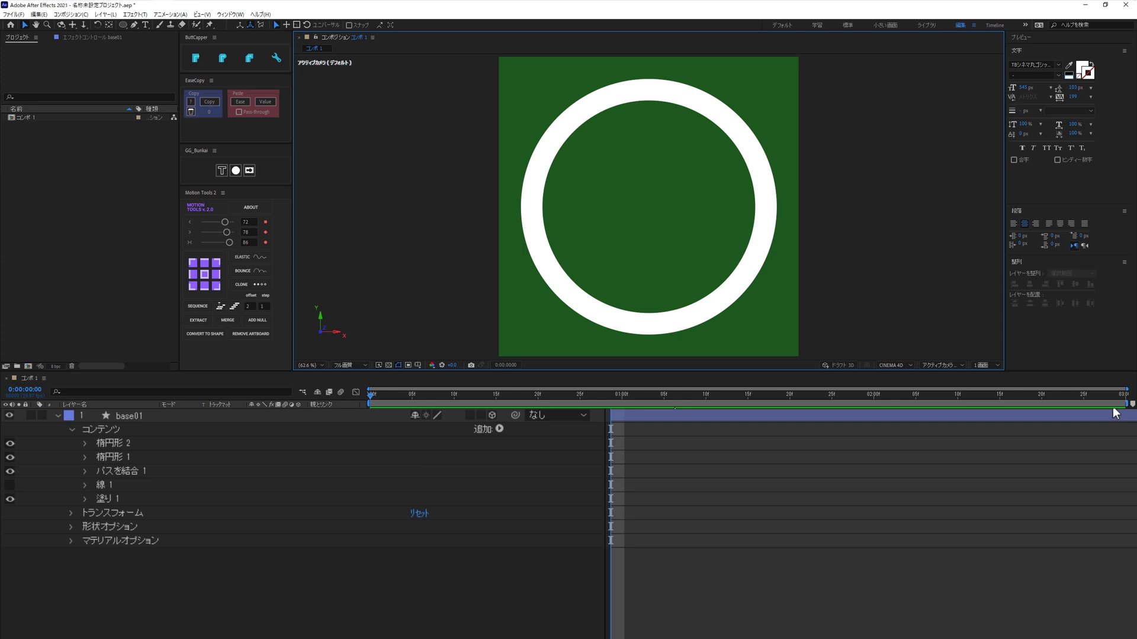
left_click(1115, 413)
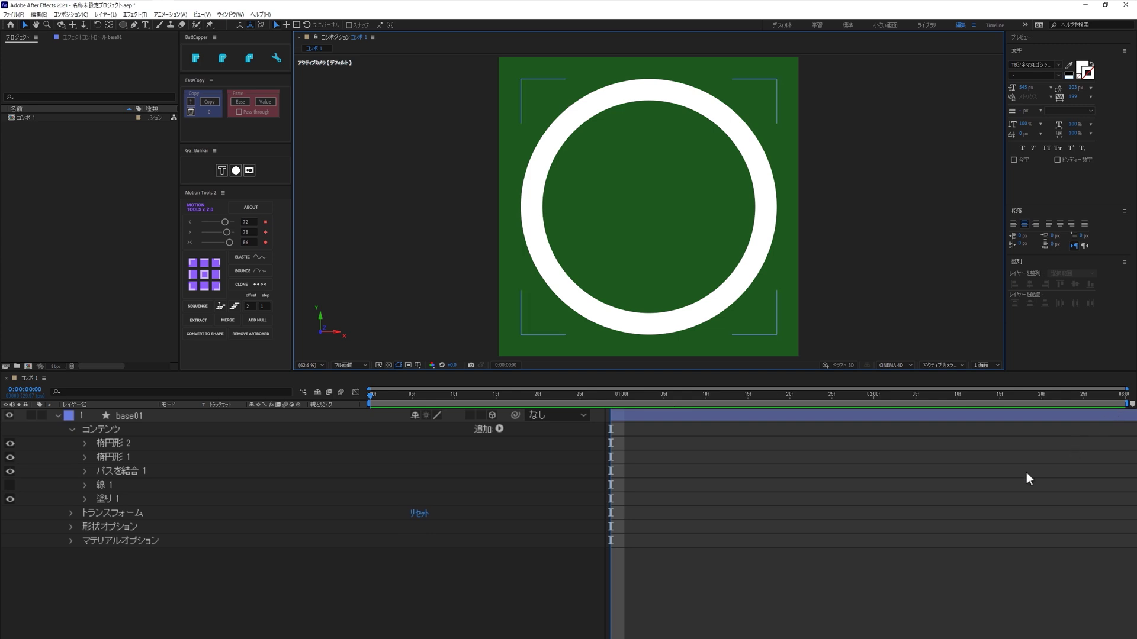
- Set the ring's 形状オプション extrusion depth to 120
left_click(346, 557)
left_click(92, 527)
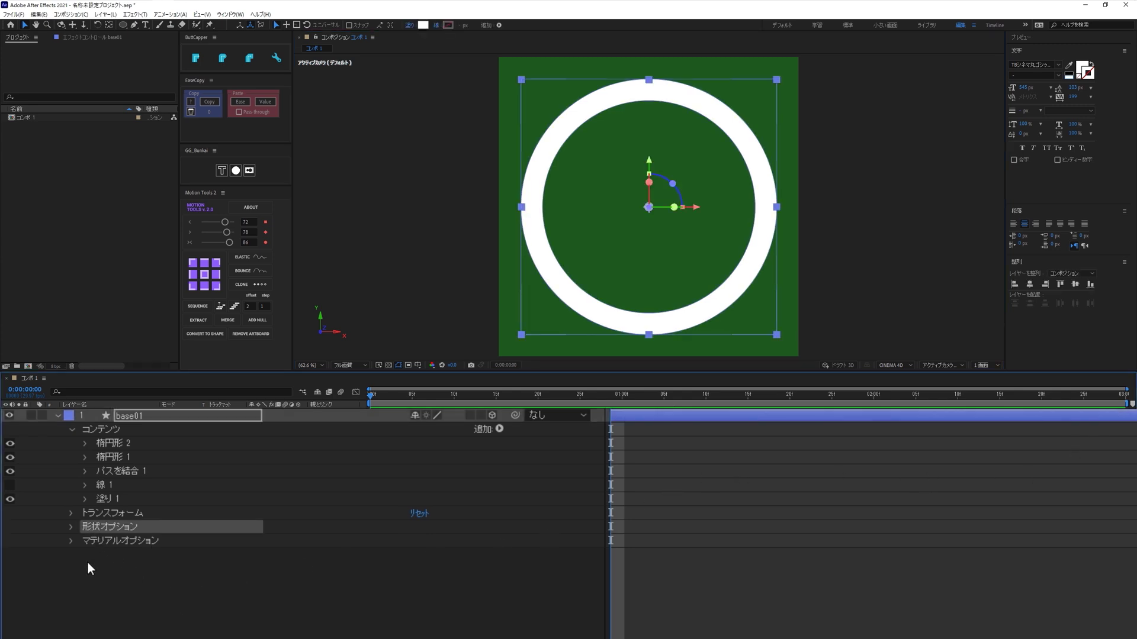
left_click(72, 527)
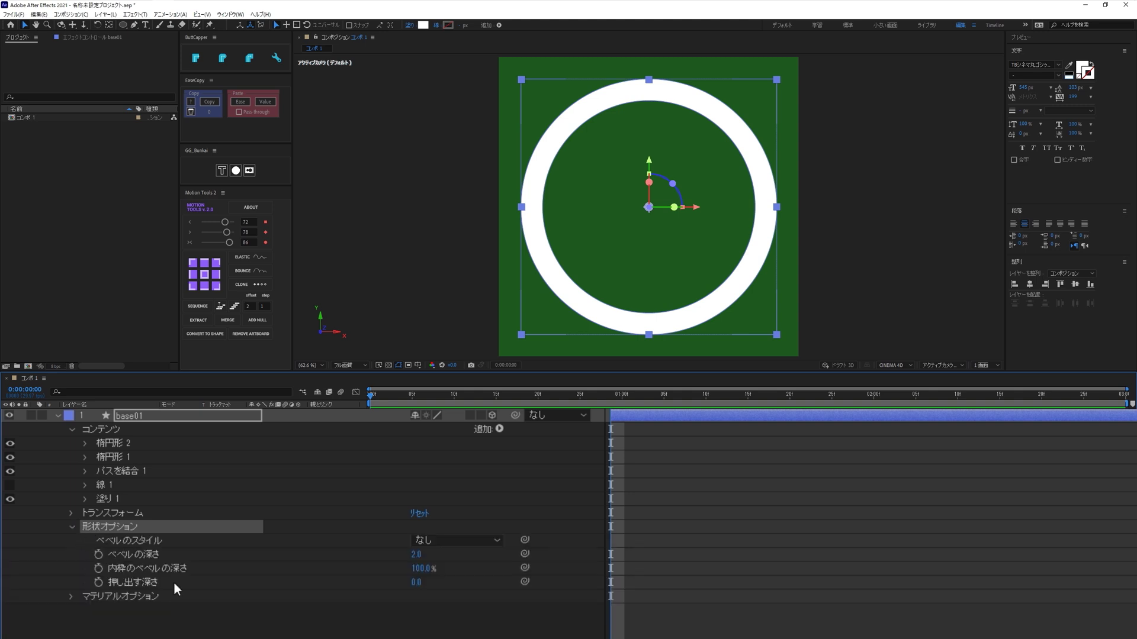
left_click(418, 582)
type("120")
key("Return")
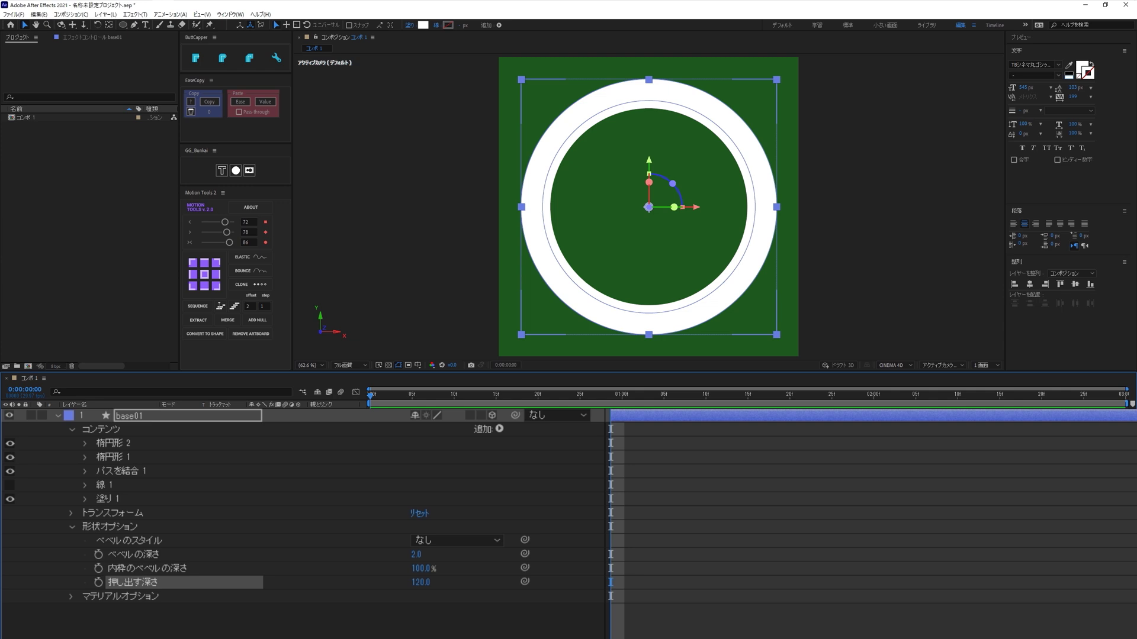
key("ctrl+shift+a")
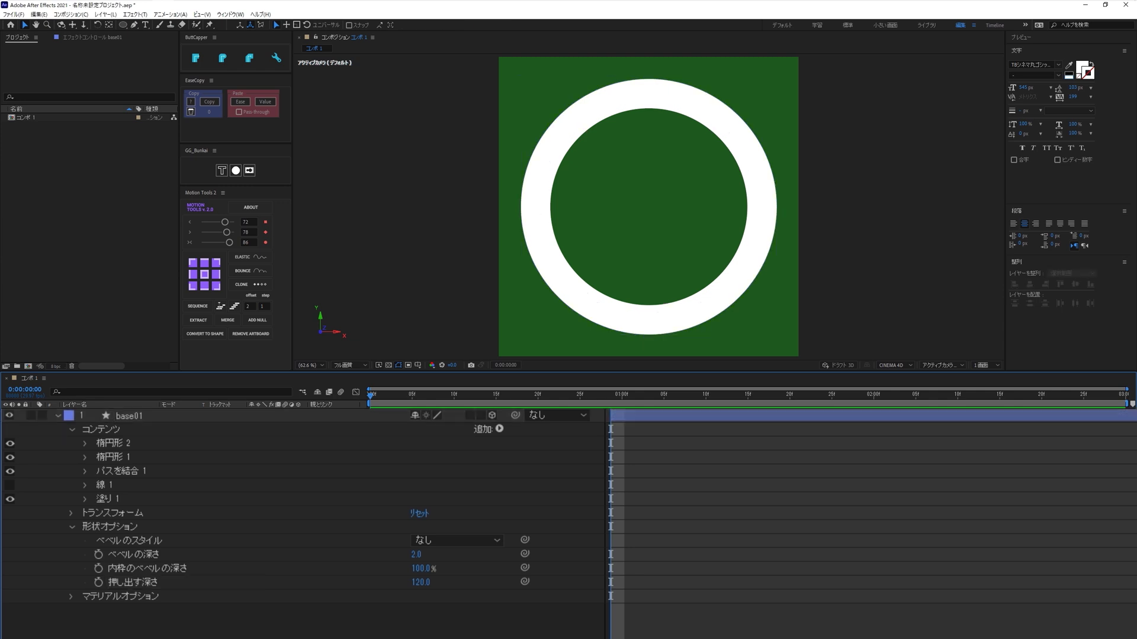
left_click(71, 527)
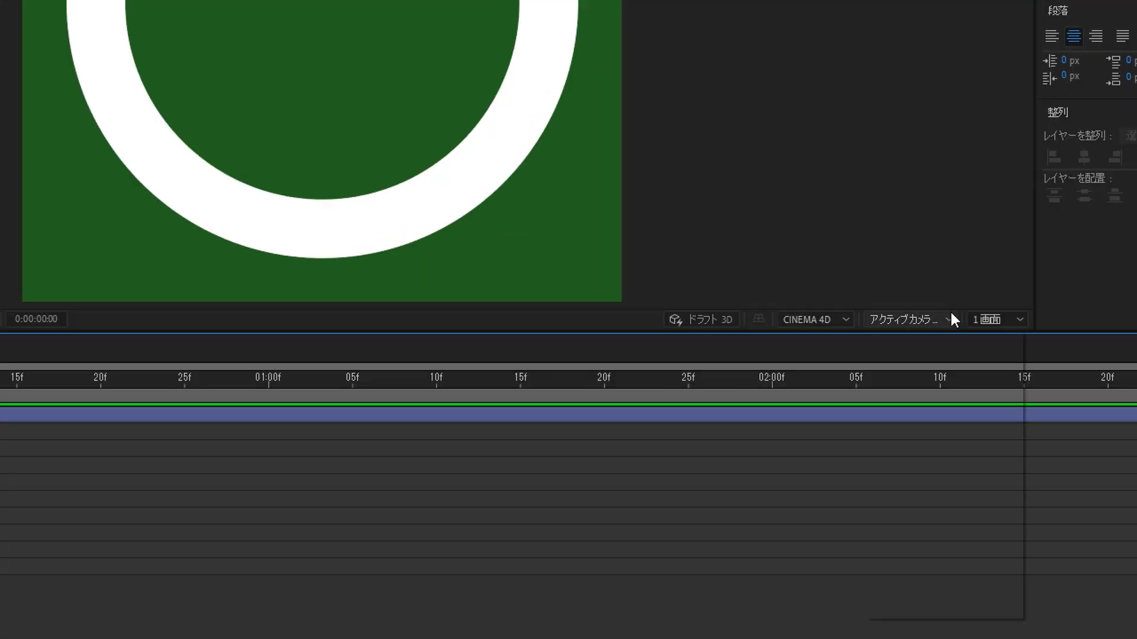
- Switch the viewer to カスタムビュー1 to see the ring's extruded thickness in perspective
left_click(947, 322)
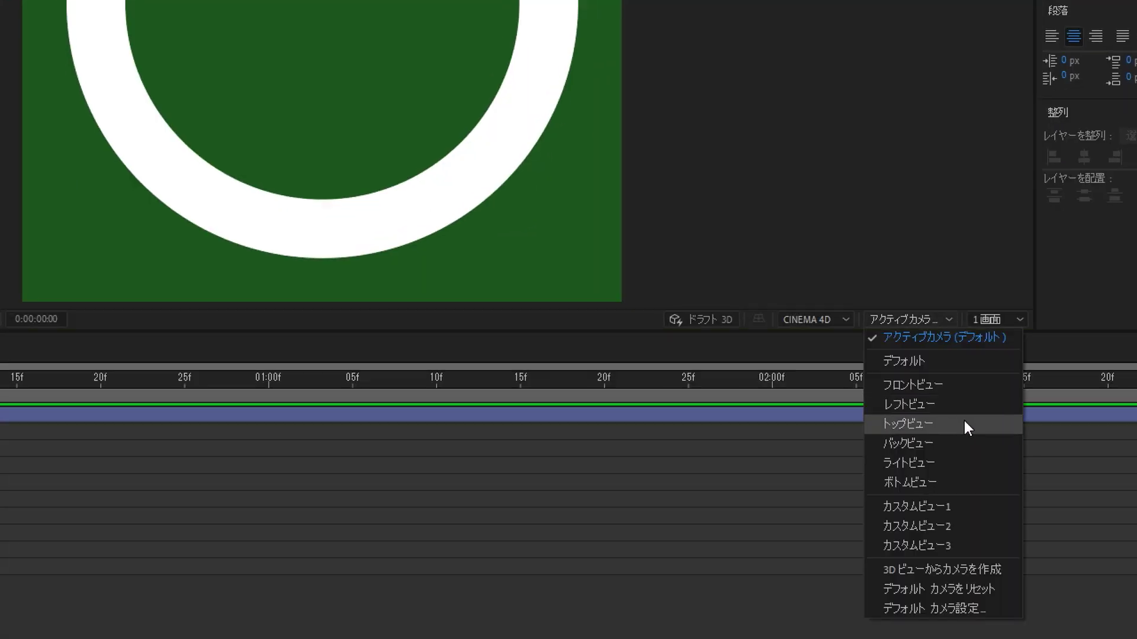
left_click(960, 506)
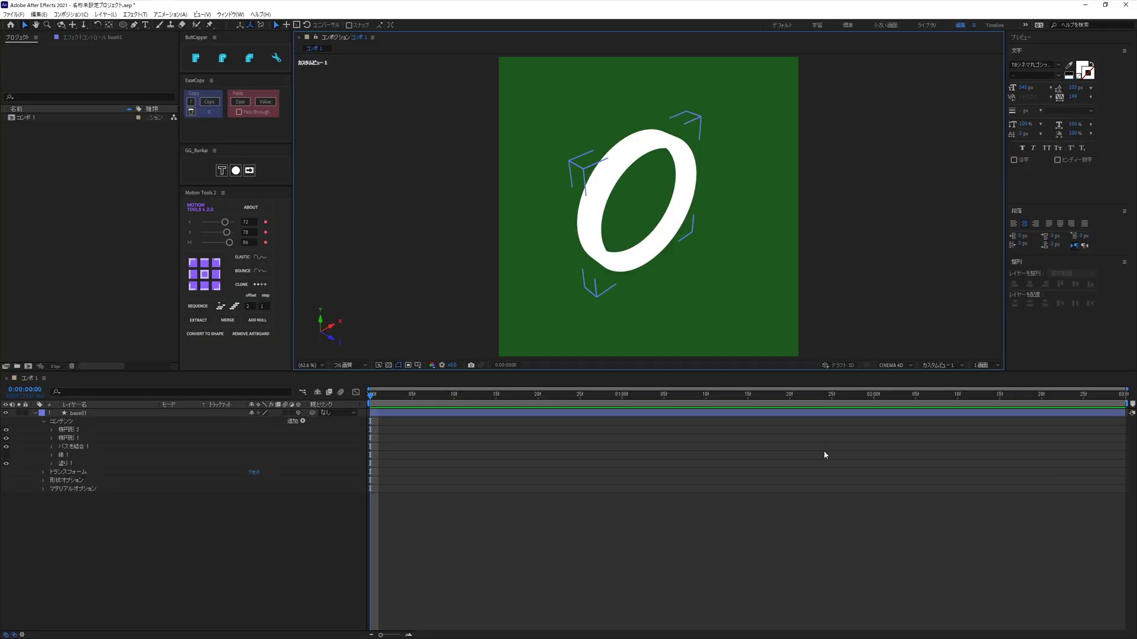
left_click(338, 501)
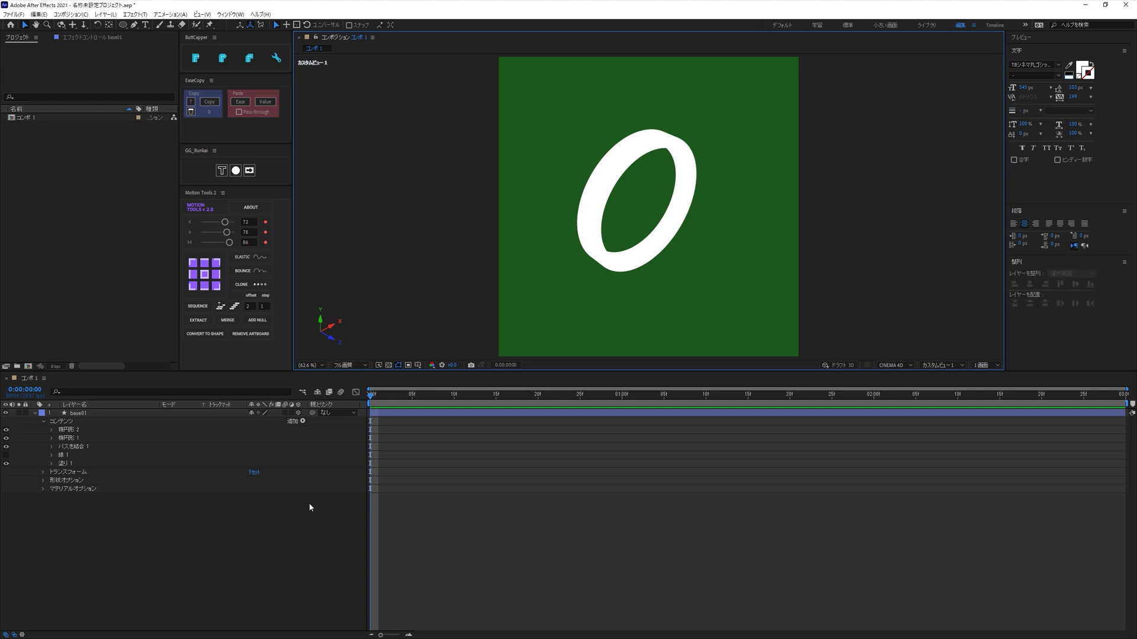
left_click(104, 491)
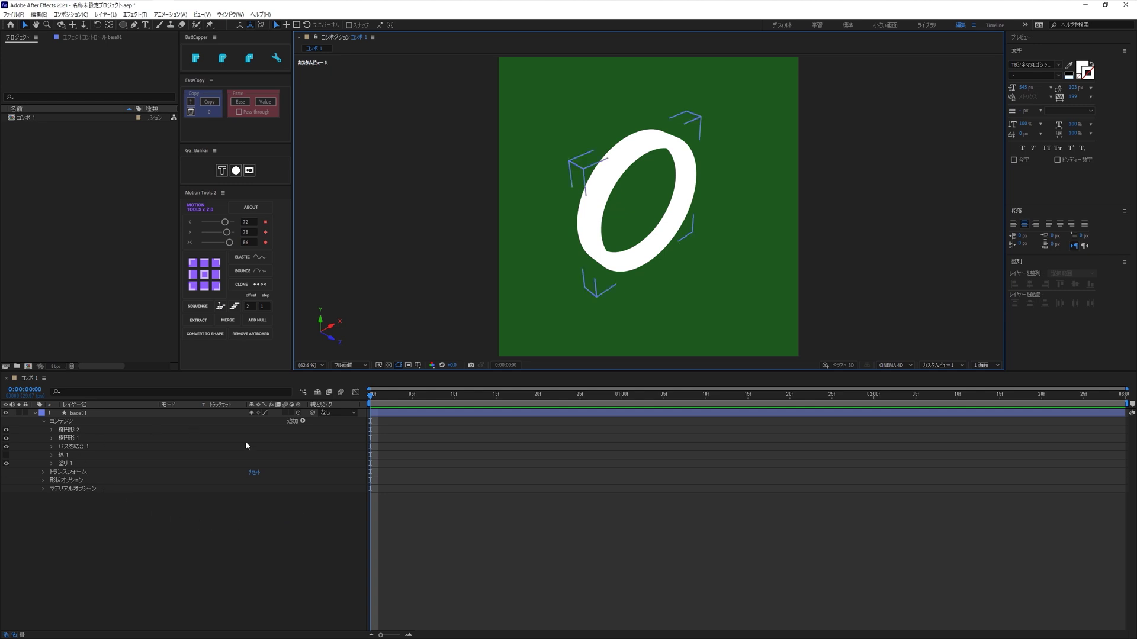
left_click(293, 519)
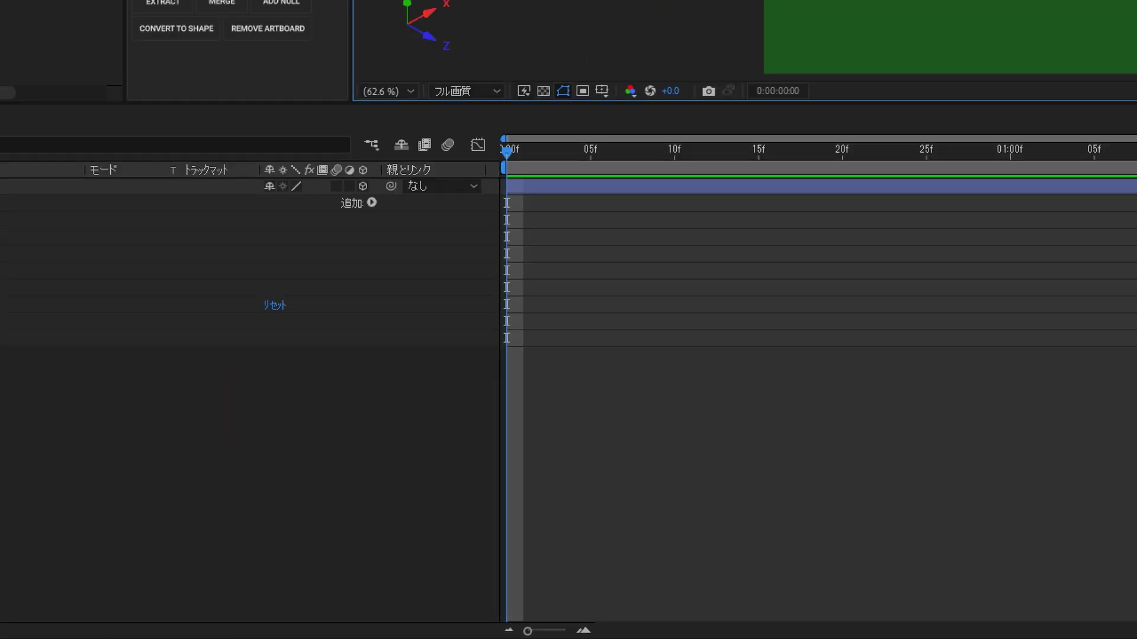
left_click(373, 202)
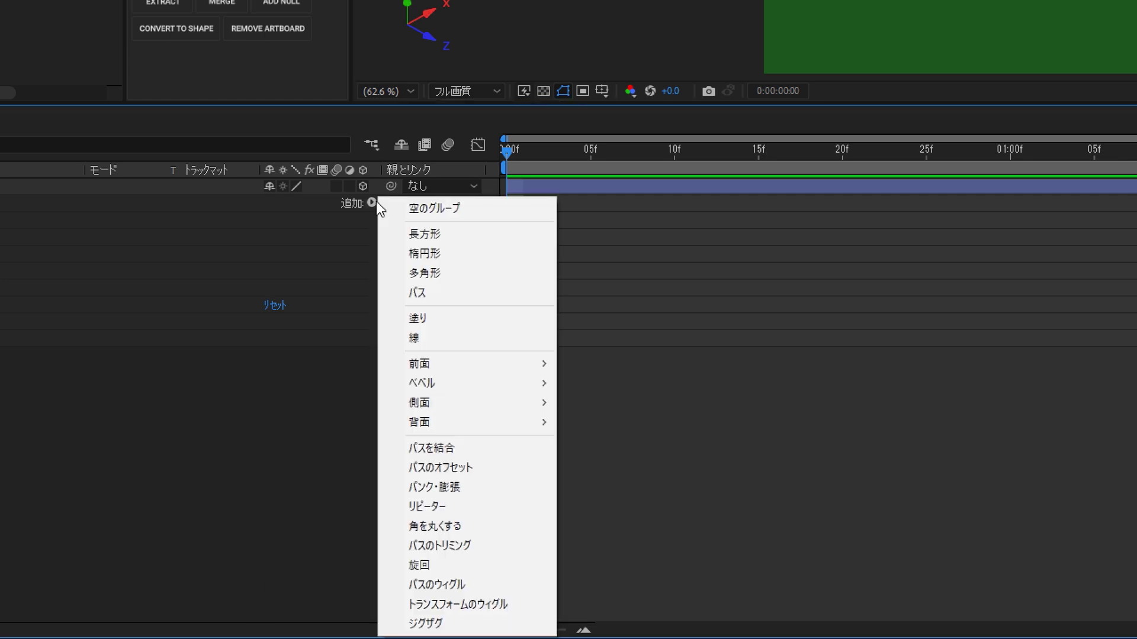
mouse_move(485, 403)
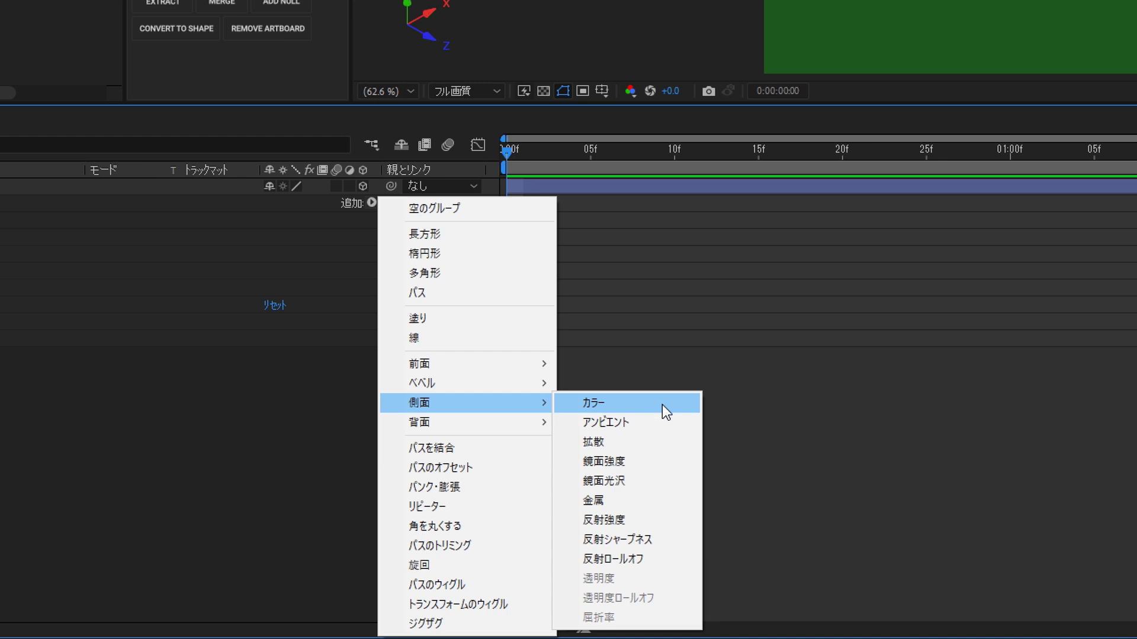
left_click(677, 336)
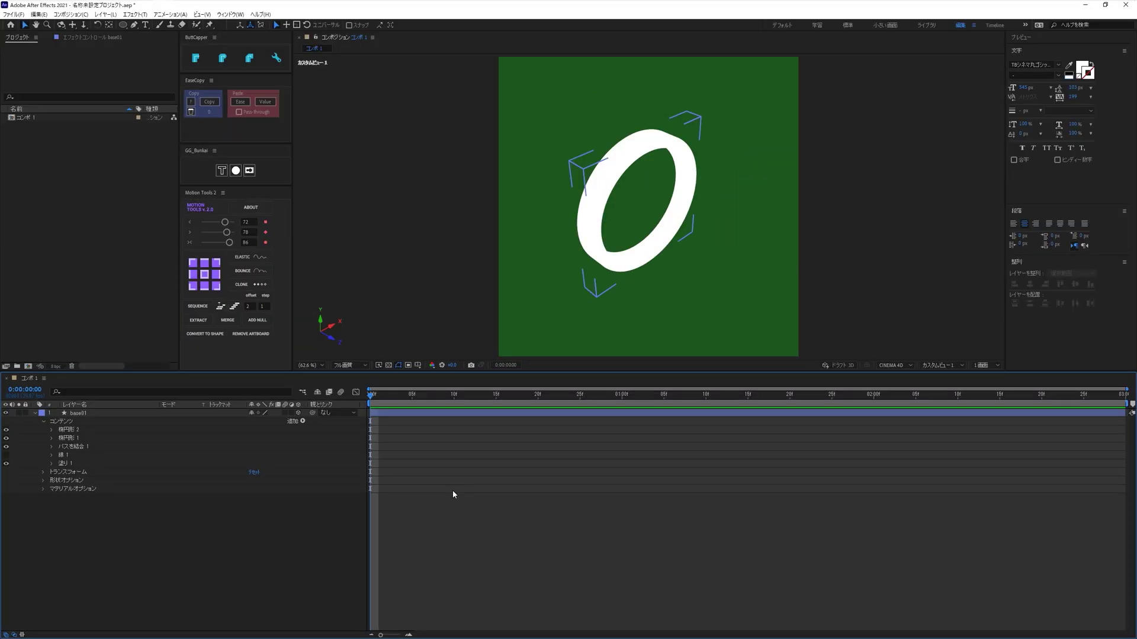
left_click(346, 531)
left_click(6, 455)
left_click(67, 455)
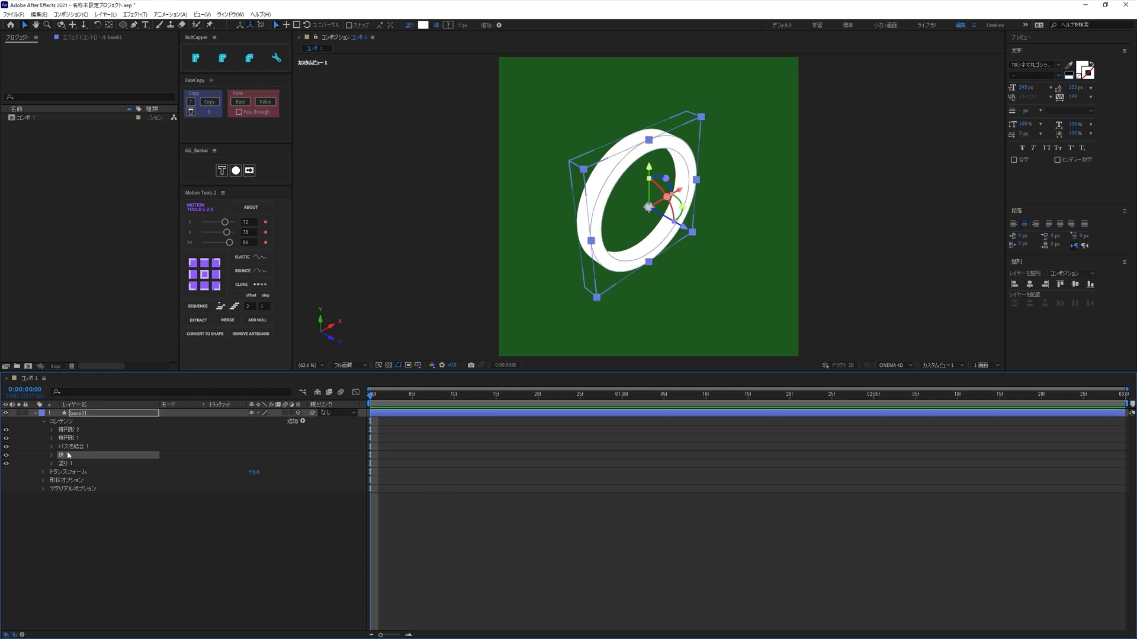
left_click(449, 25)
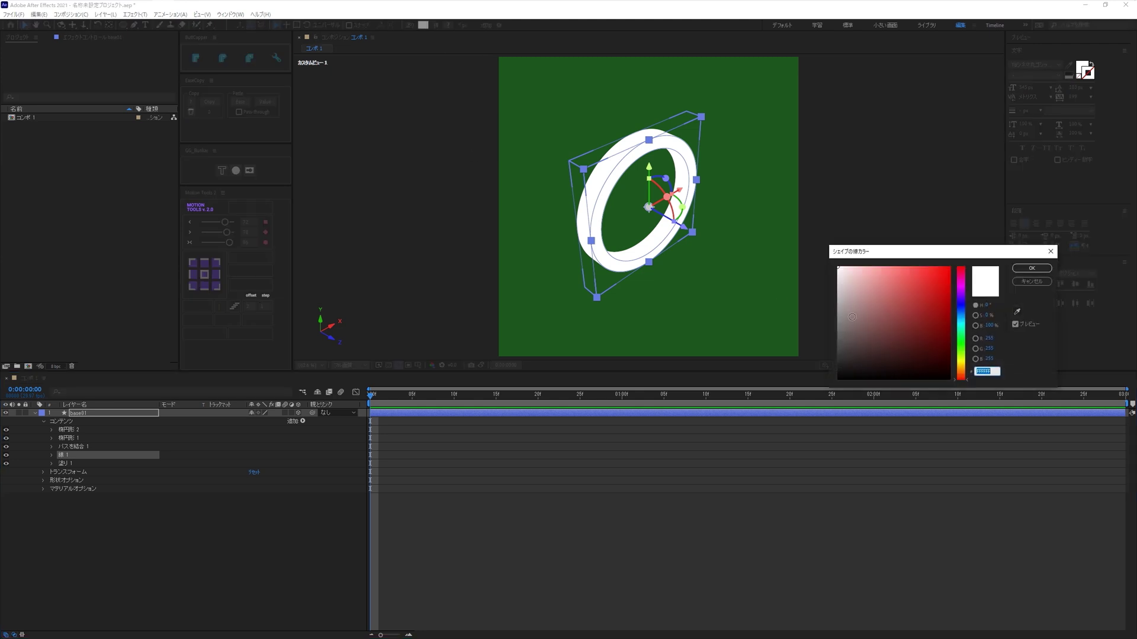
left_click_drag(869, 330, 836, 380)
left_click(1031, 268)
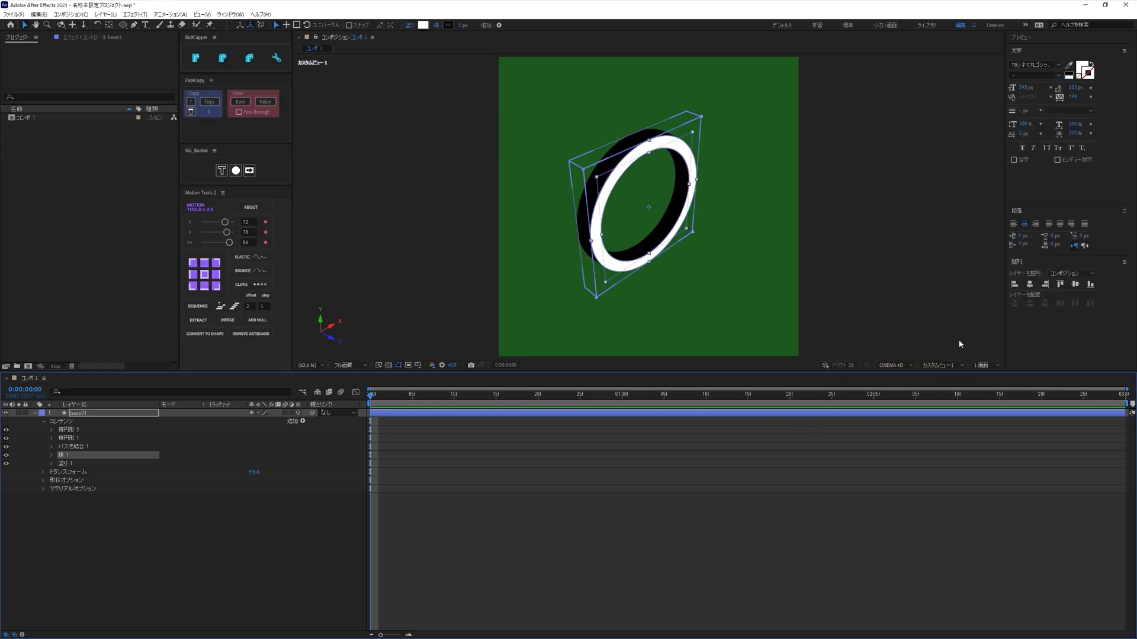
left_click(258, 561)
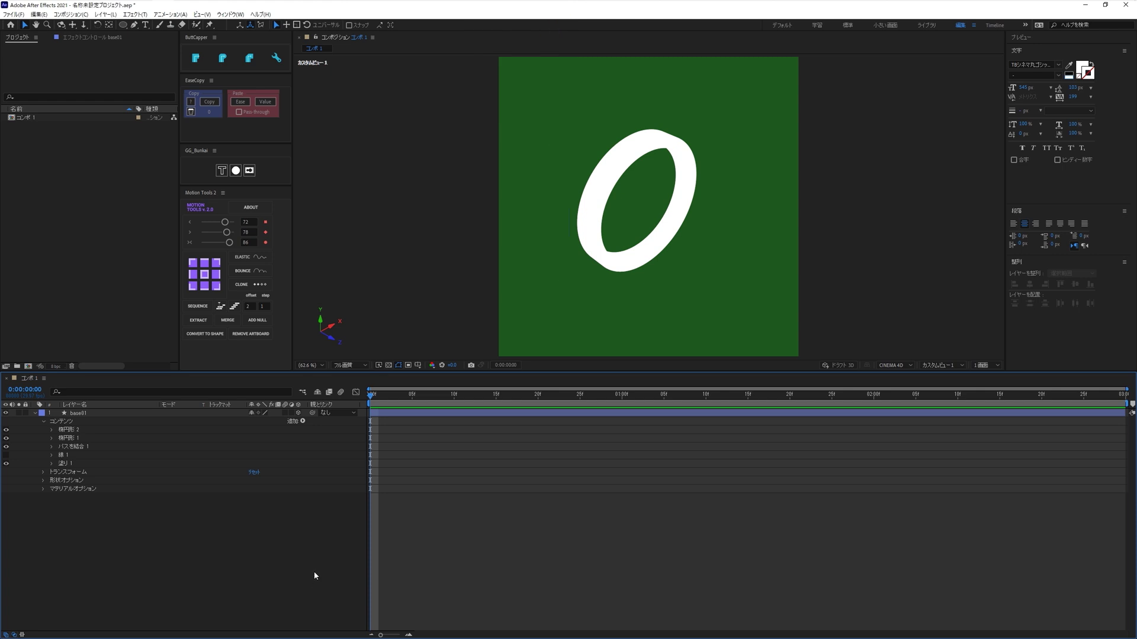
- Attempt to add a side colour to the ring and dismiss the grouping warning
left_click(308, 430)
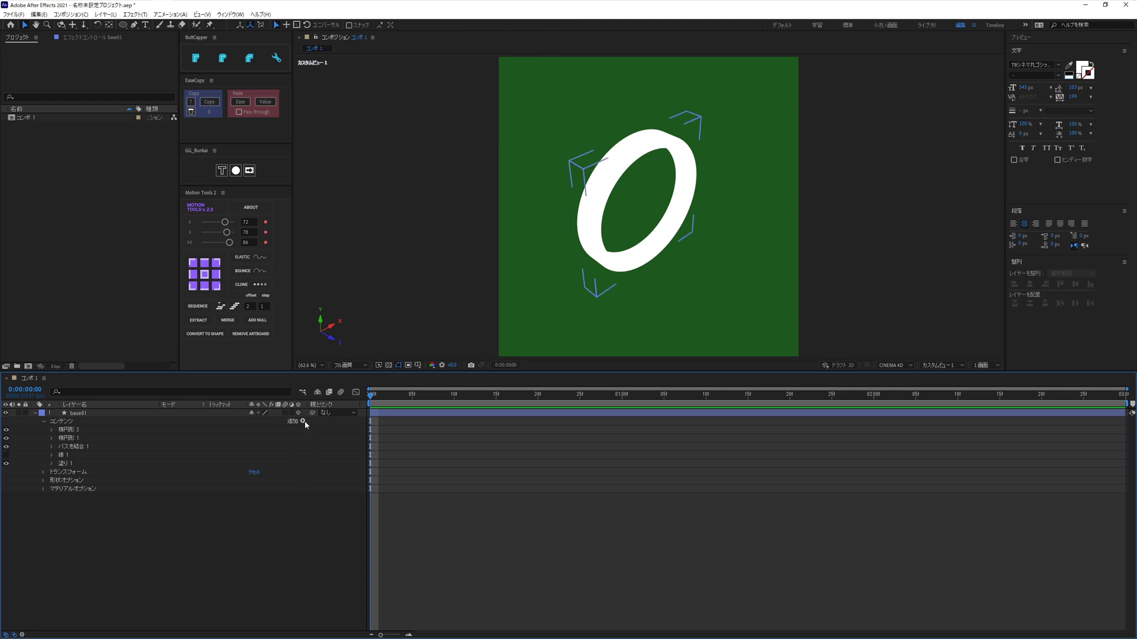
left_click(306, 421)
mouse_move(385, 521)
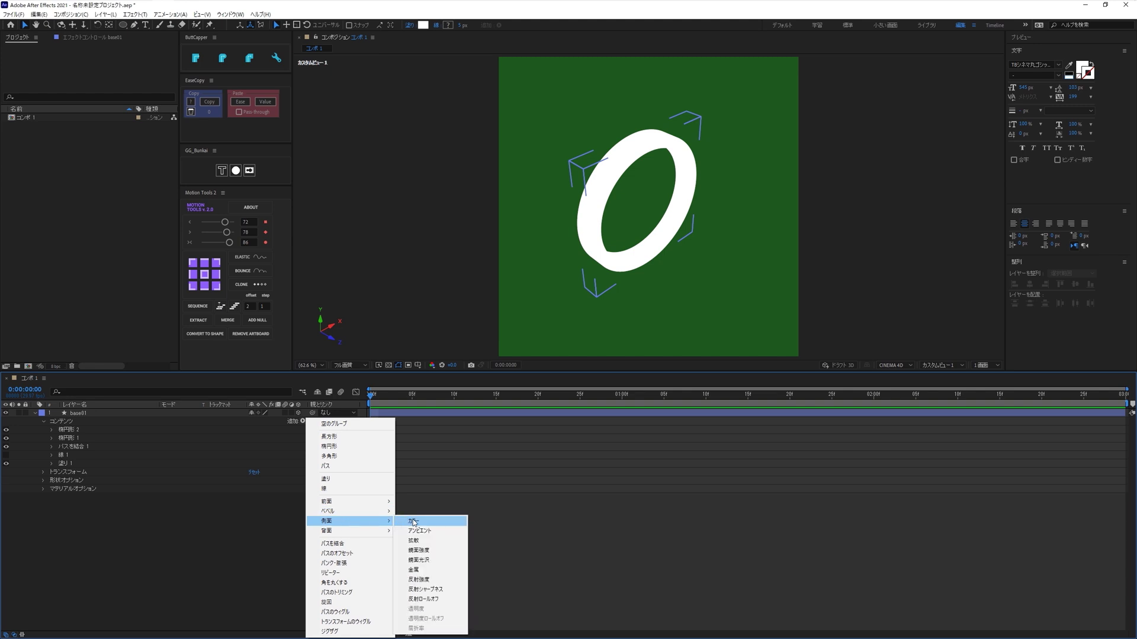
left_click(452, 521)
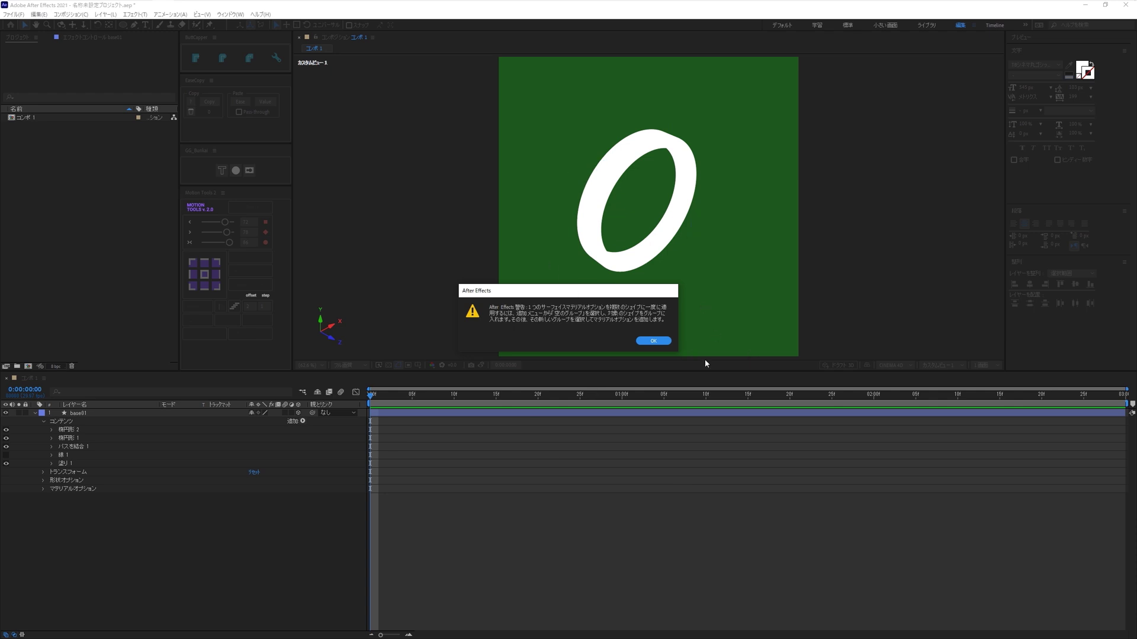
left_click(656, 342)
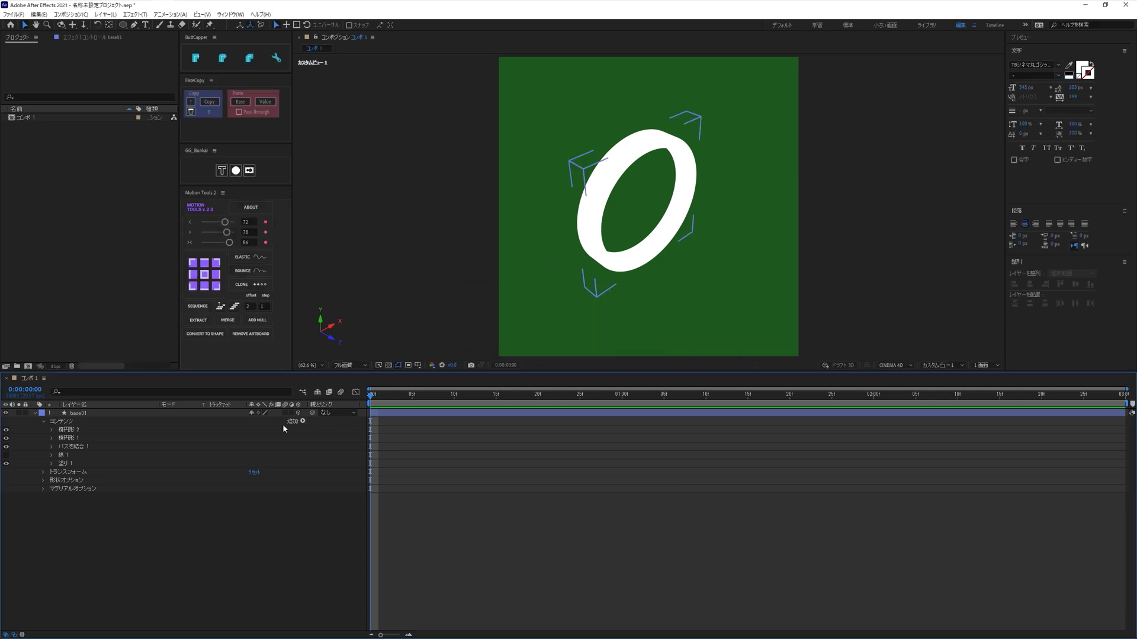
- Group all ring contents (楕円形 2 through 塗り 1) and add a Side Color to the group
left_click(82, 429)
left_click(119, 463, "shift")
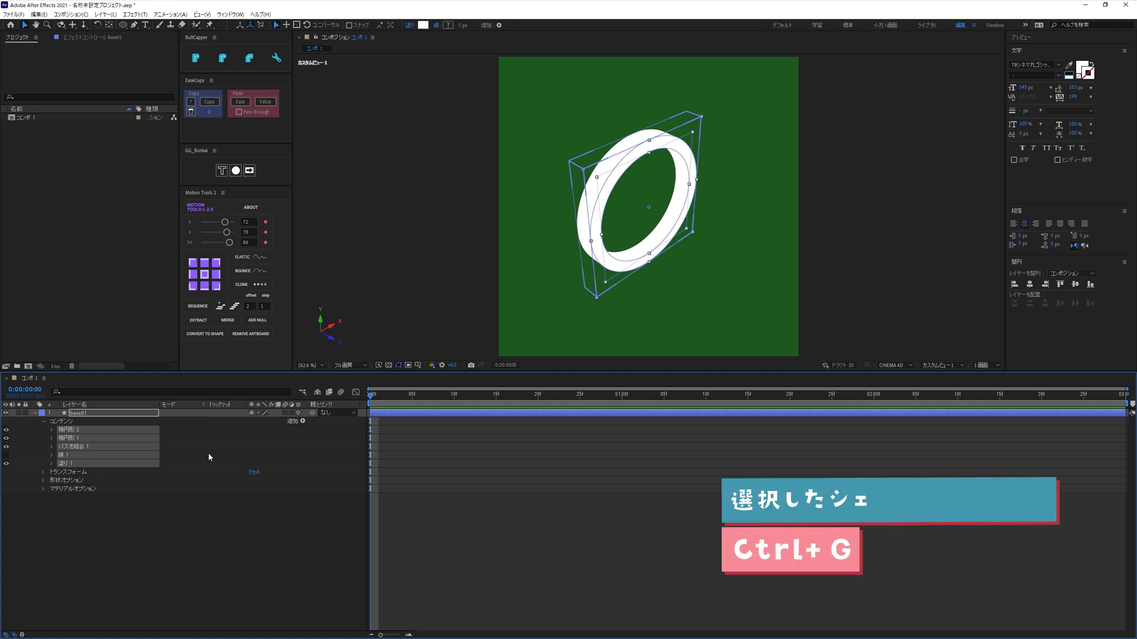
key("ctrl+g")
left_click(302, 421)
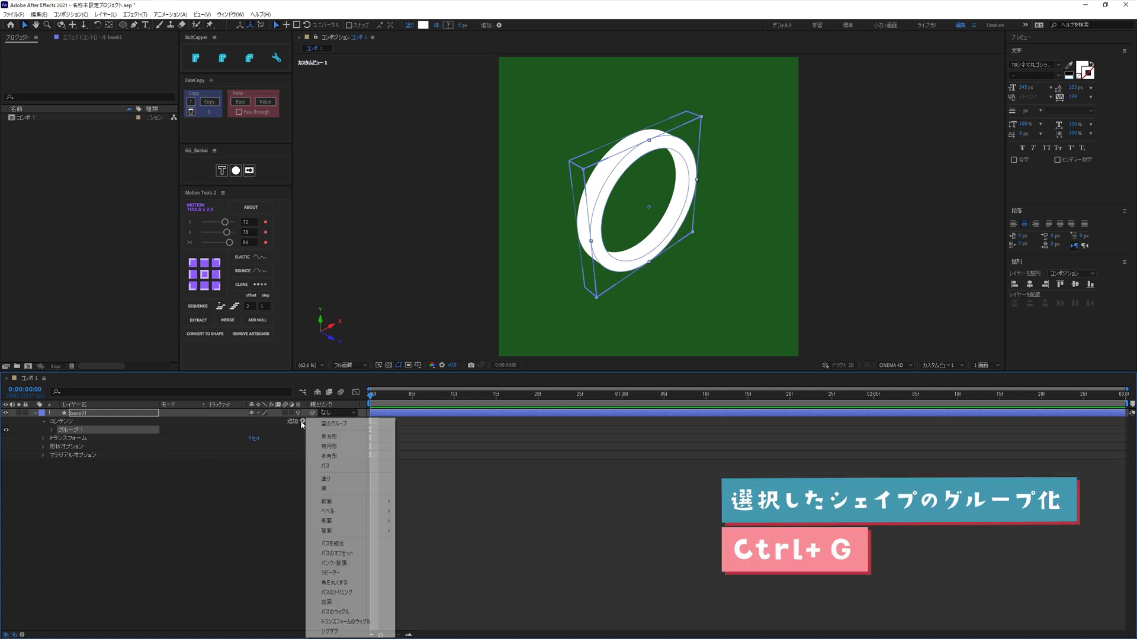
mouse_move(337, 521)
left_click(408, 522)
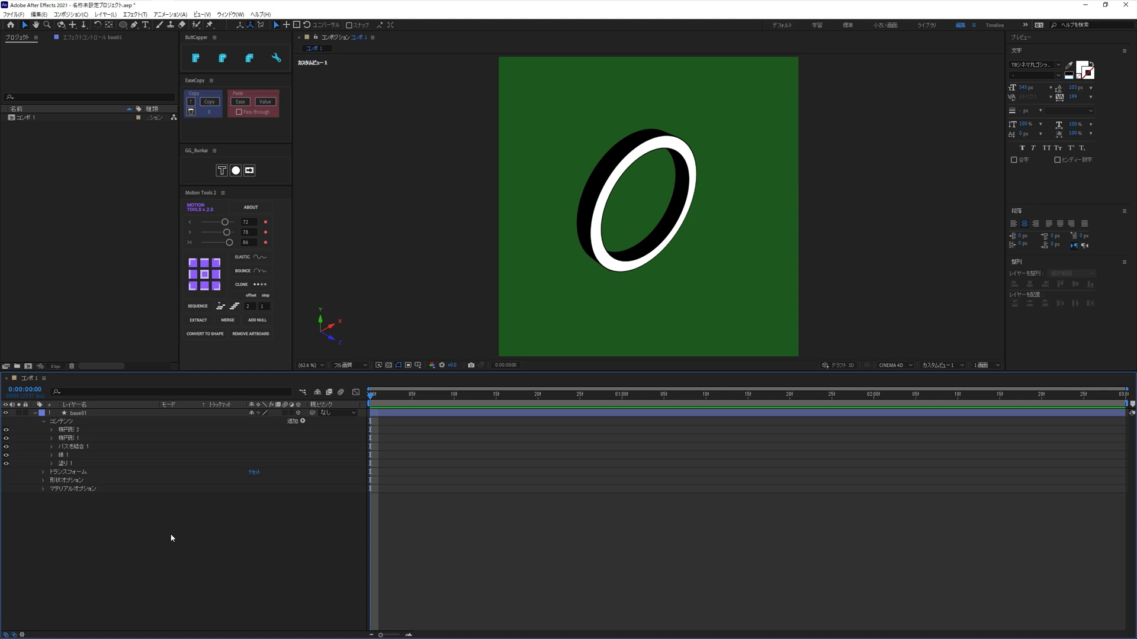
- Select base01 and switch the viewer to Right View (ライトビュー)
left_click(93, 413)
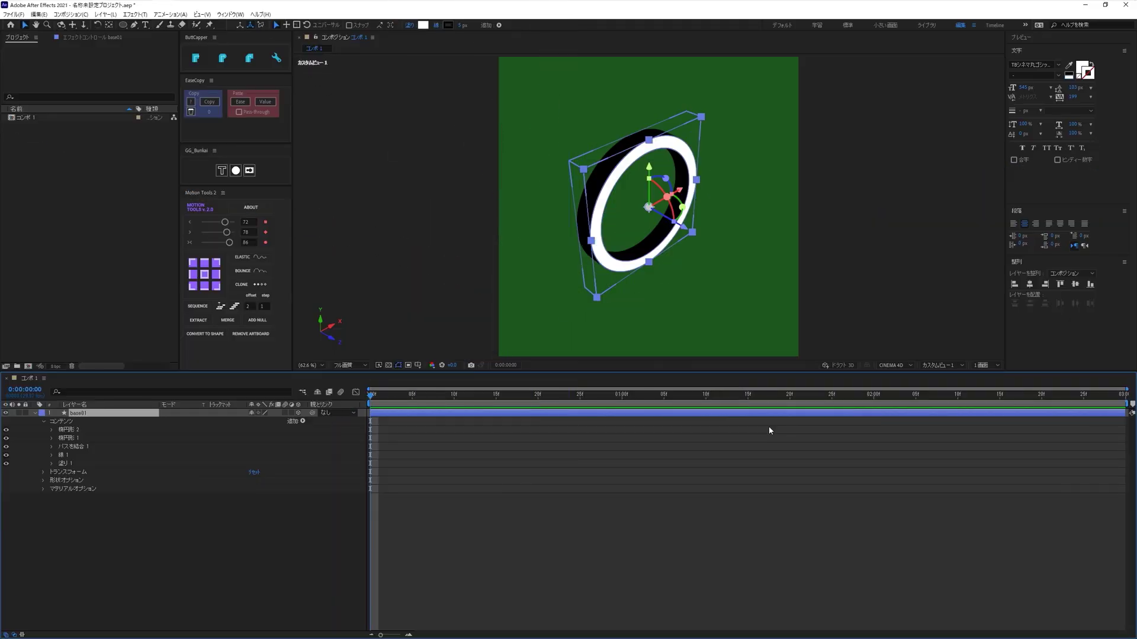
left_click(948, 365)
left_click(960, 438)
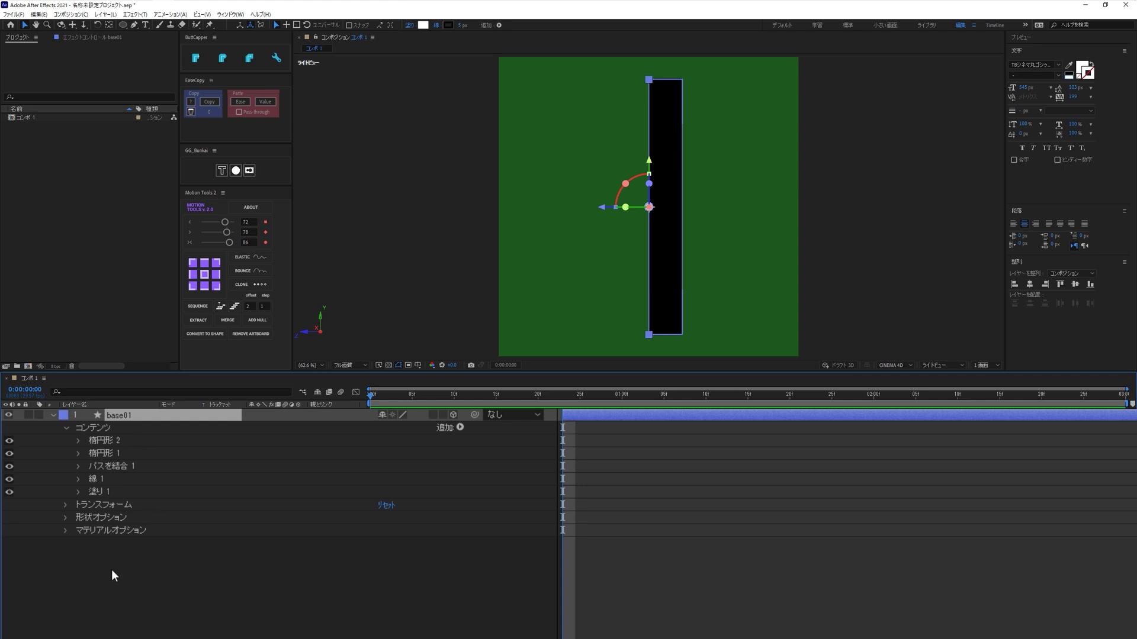
- Set base01's anchor point Z to 60, centring it in the 120 extrusion
left_click(65, 504)
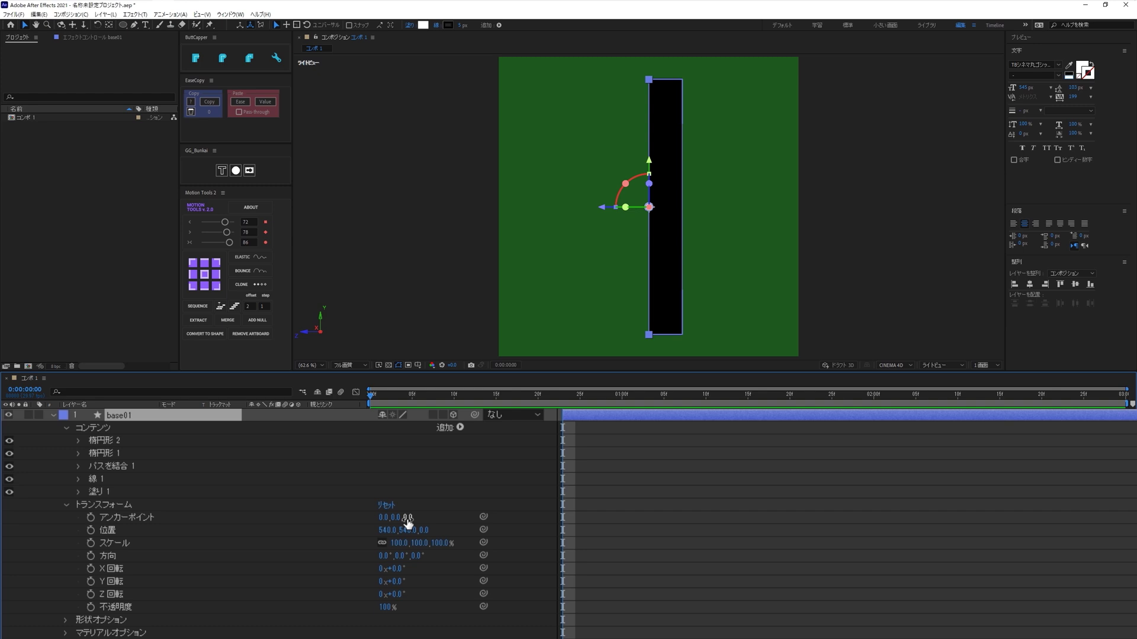
mouse_move(407, 519)
left_mouse_down()
mouse_move(508, 515)
mouse_move(408, 531)
left_mouse_up()
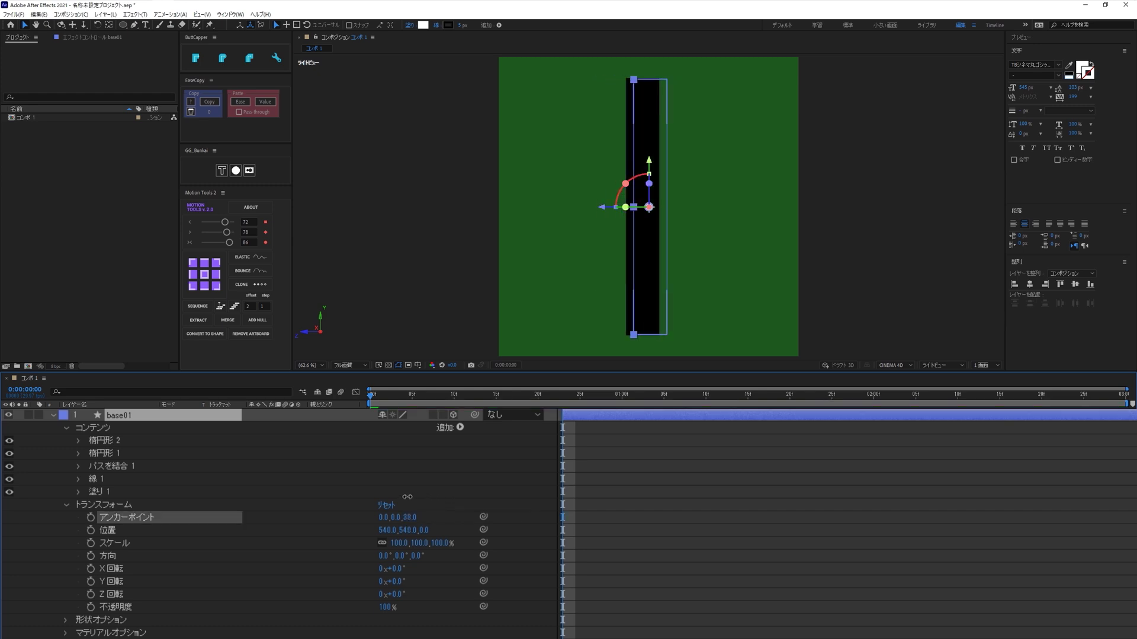
left_click(410, 517)
type("60")
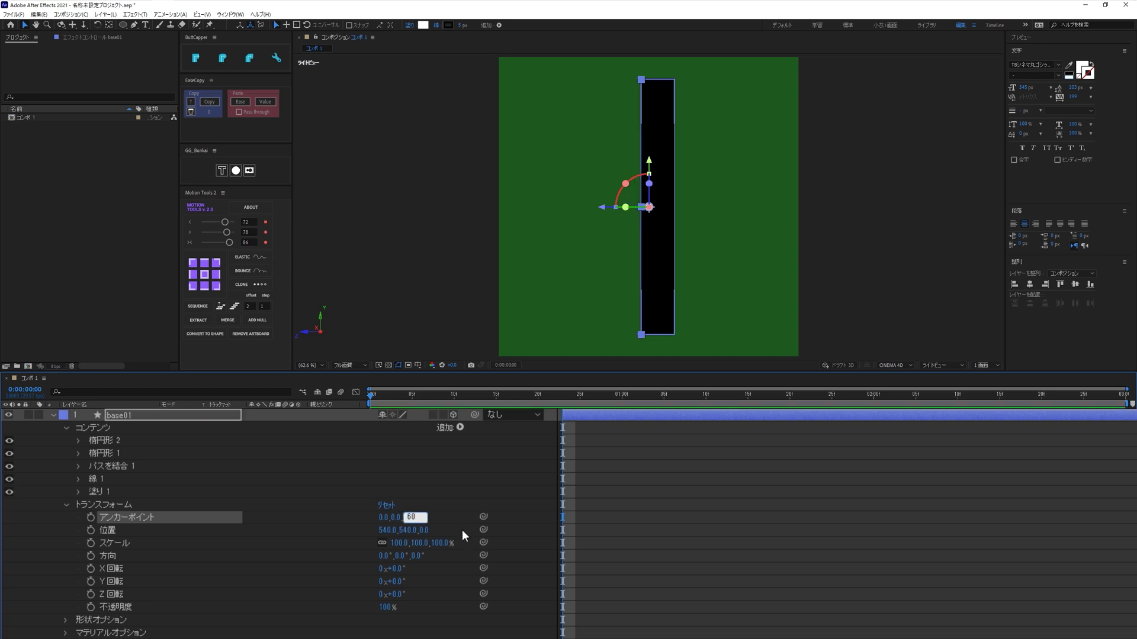
key("Return")
key("F2")
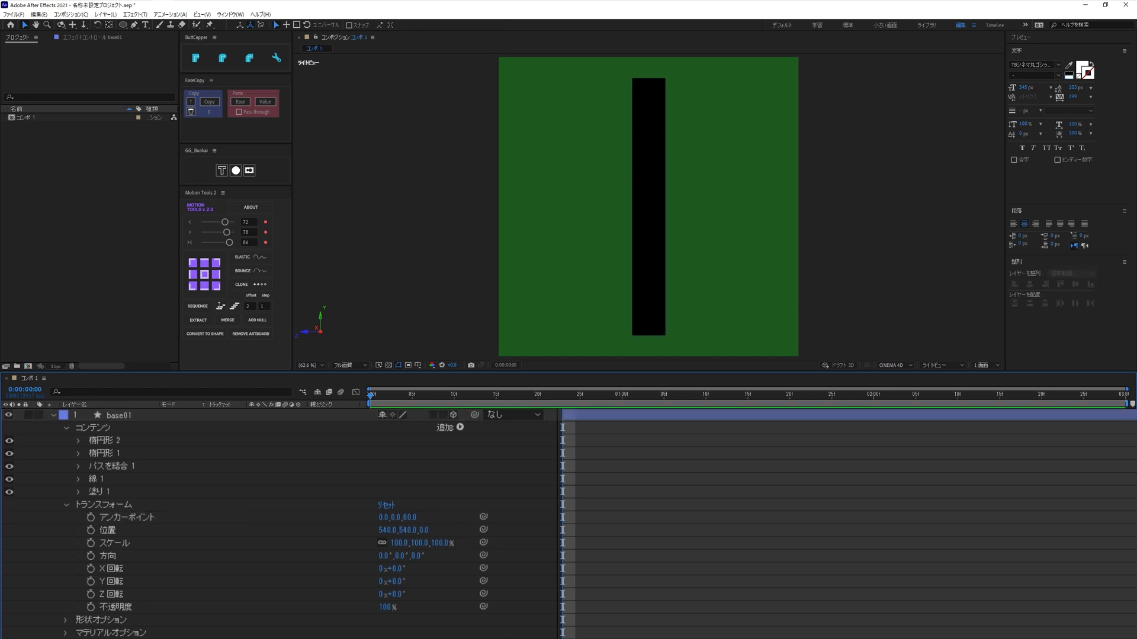
- Reselect base01 and switch the viewer back to カスタムビュー1
left_click(119, 416)
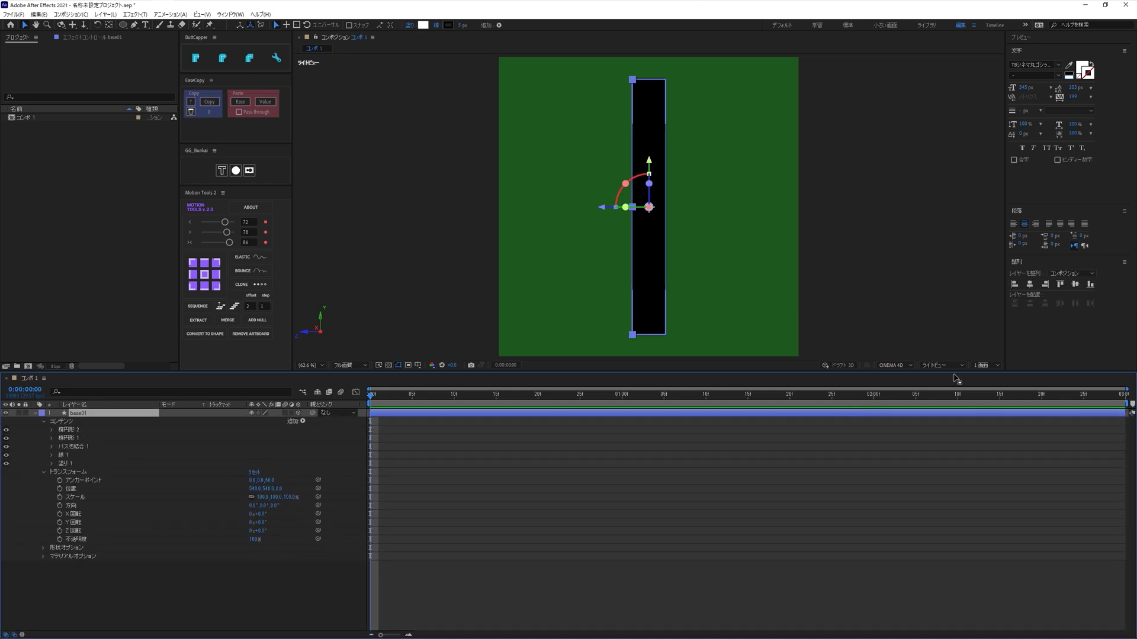
left_click(942, 366)
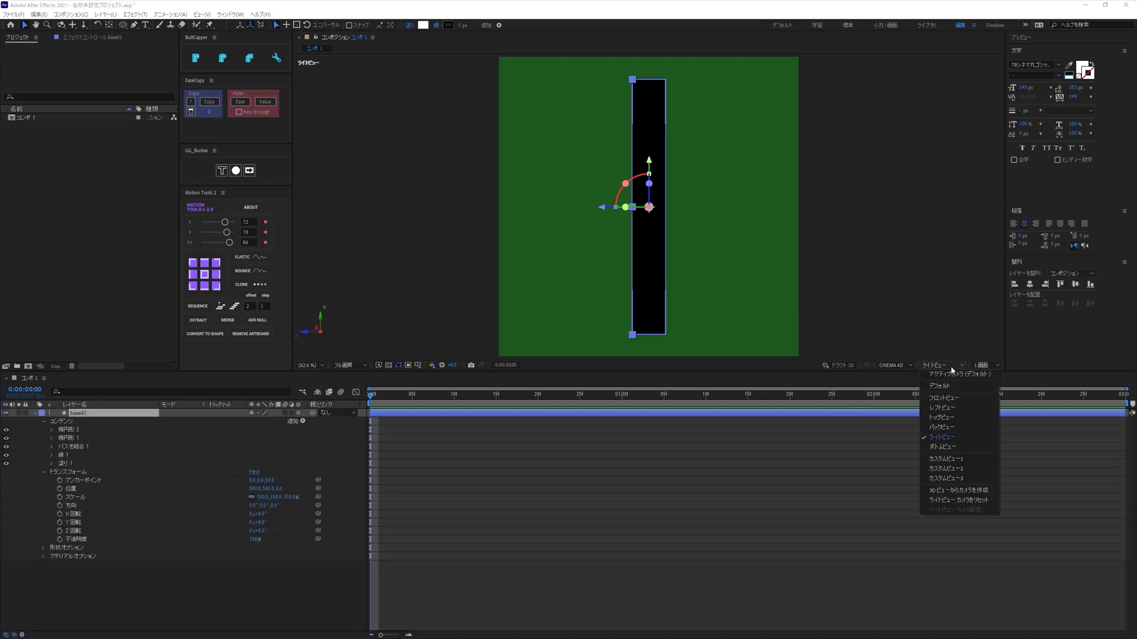
left_click(945, 459)
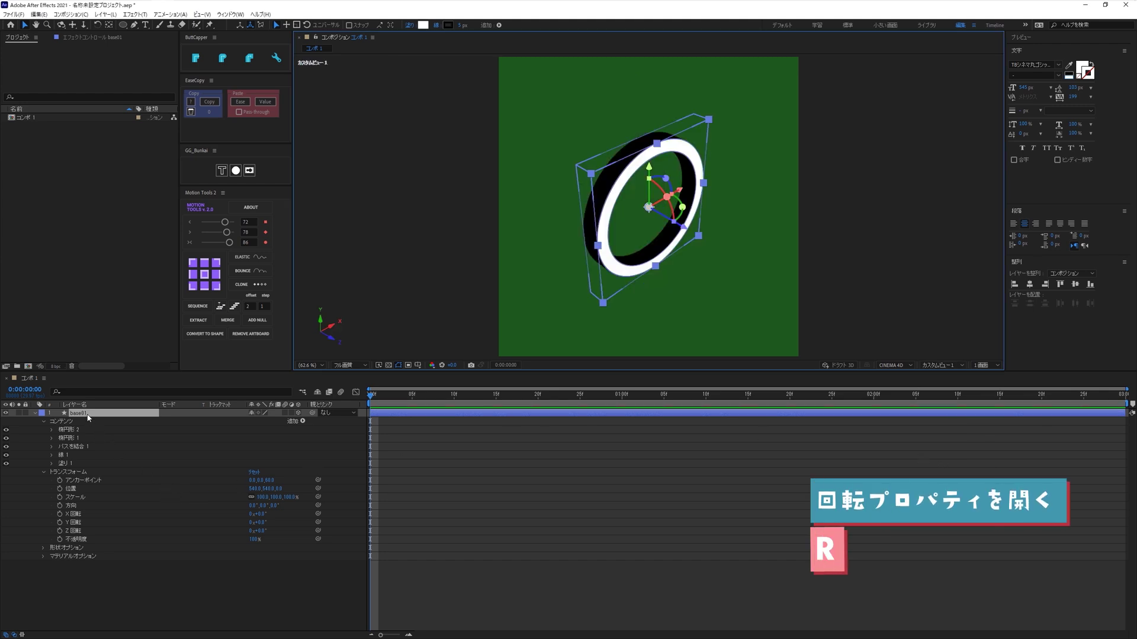
- Test-spin the ring around Y, undo it, and turn on Draft 3D preview
key("r")
left_click_drag(262, 444, 456, 467)
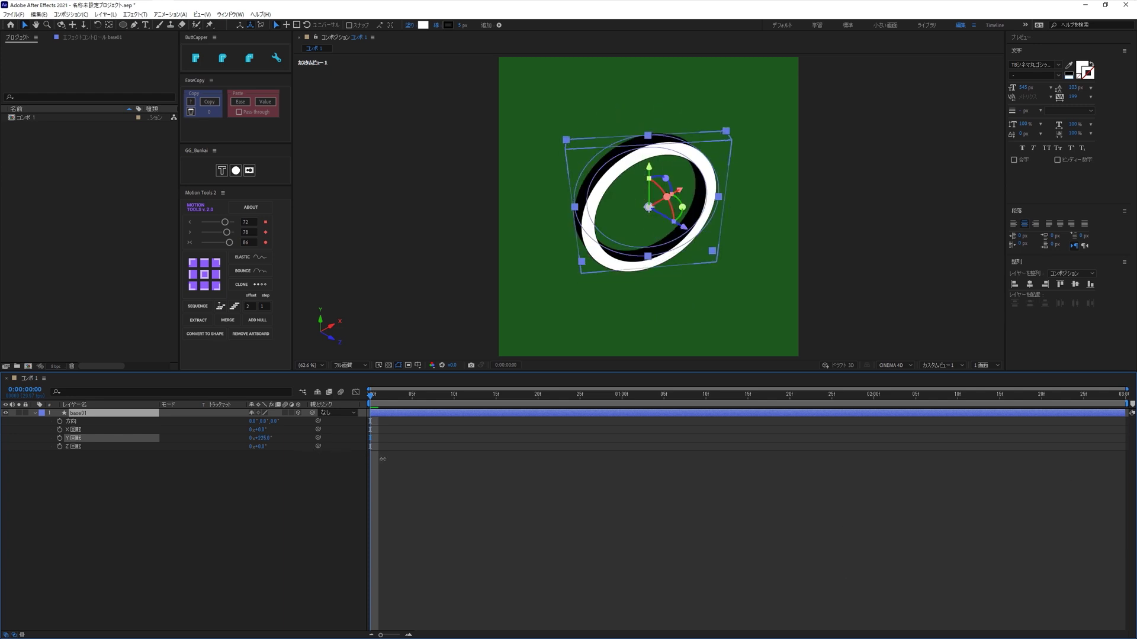
key("ctrl+z")
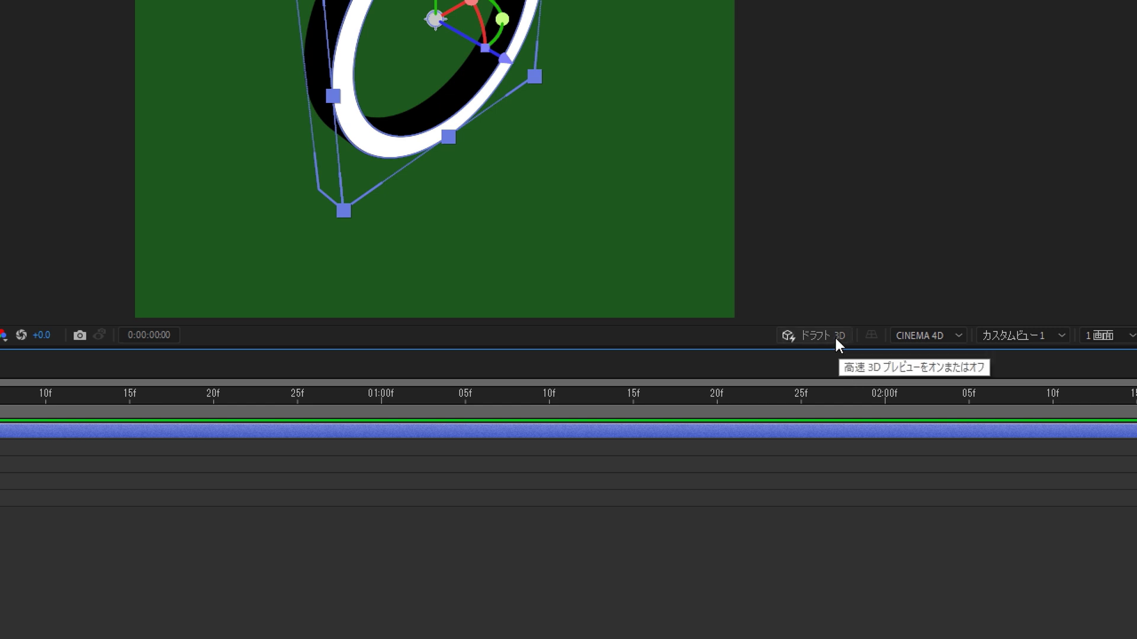
left_click(834, 336)
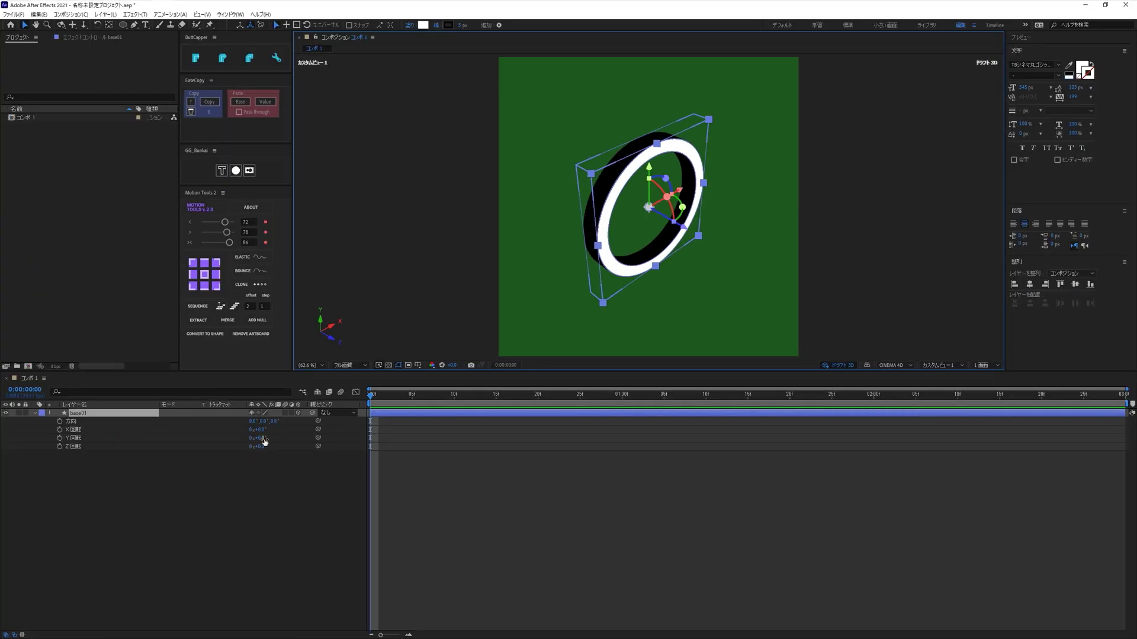
- Test Y and X rotations of the ring again, undoing both back to 0°
mouse_move(264, 441)
left_mouse_down()
mouse_move(538, 427)
mouse_move(203, 468)
mouse_move(378, 445)
left_mouse_up()
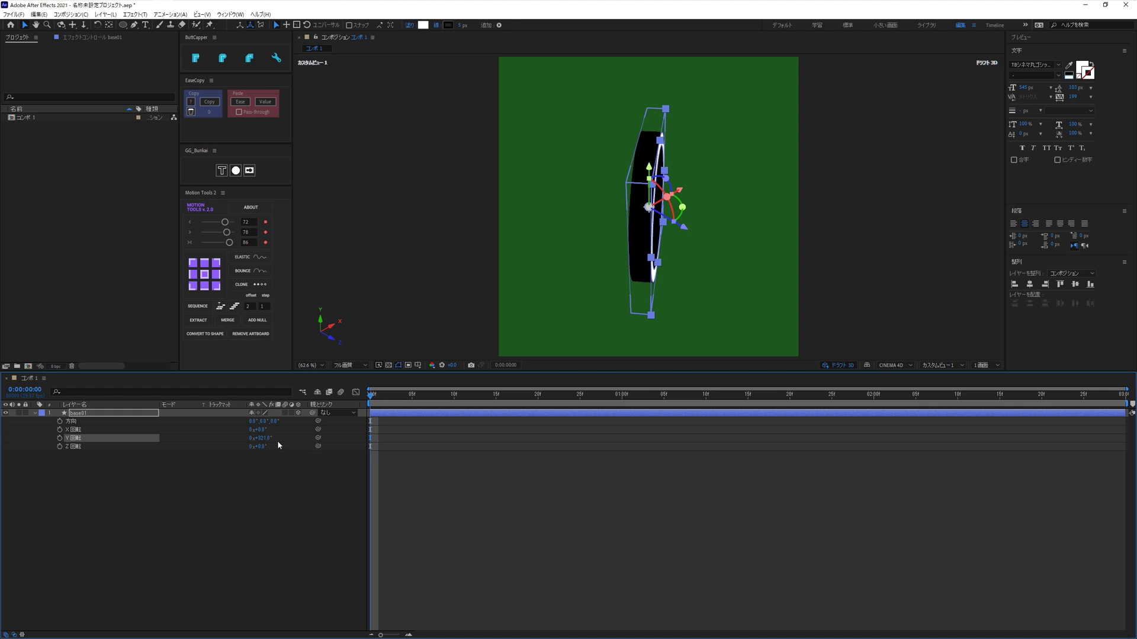
key("ctrl+z")
left_click_drag(258, 429, 607, 418)
key("ctrl+z")
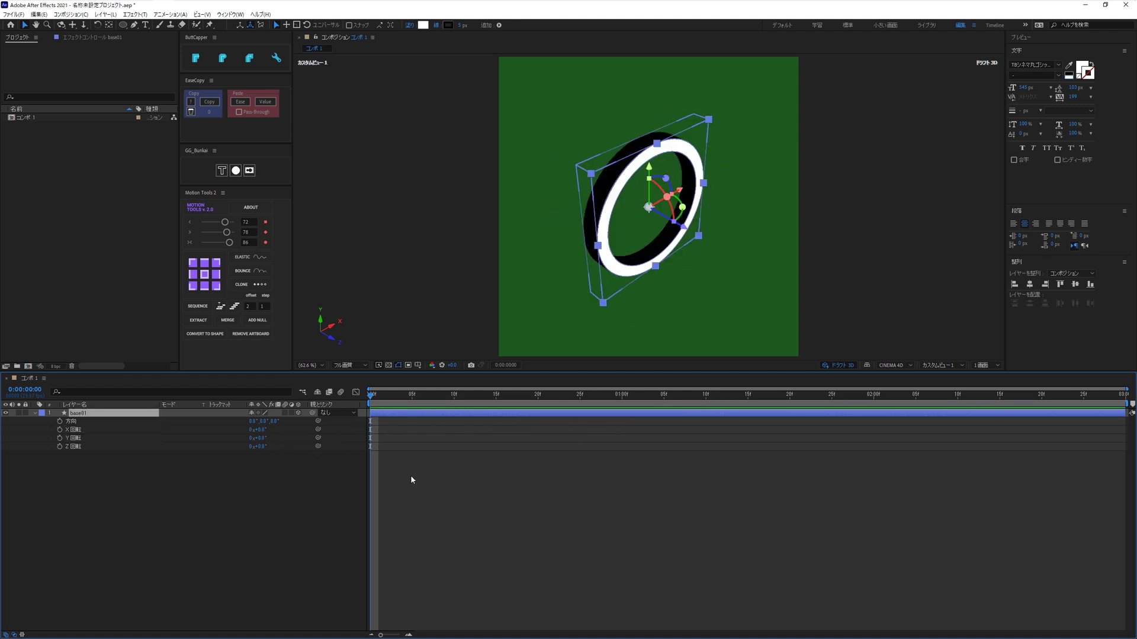
left_click(294, 492)
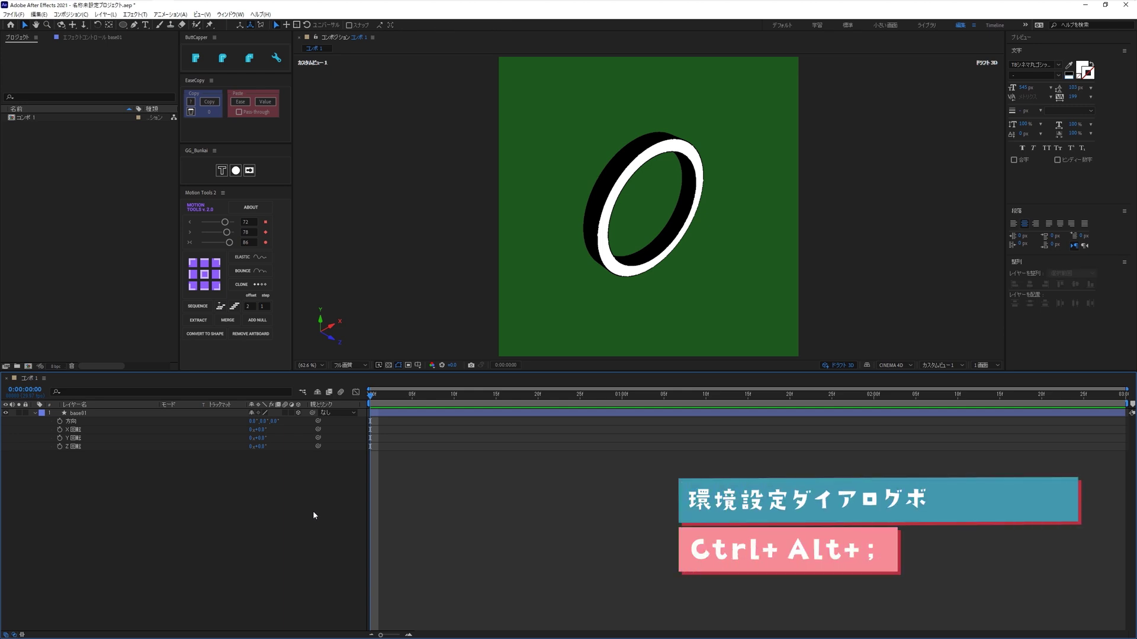
key("ctrl+alt+semicolon")
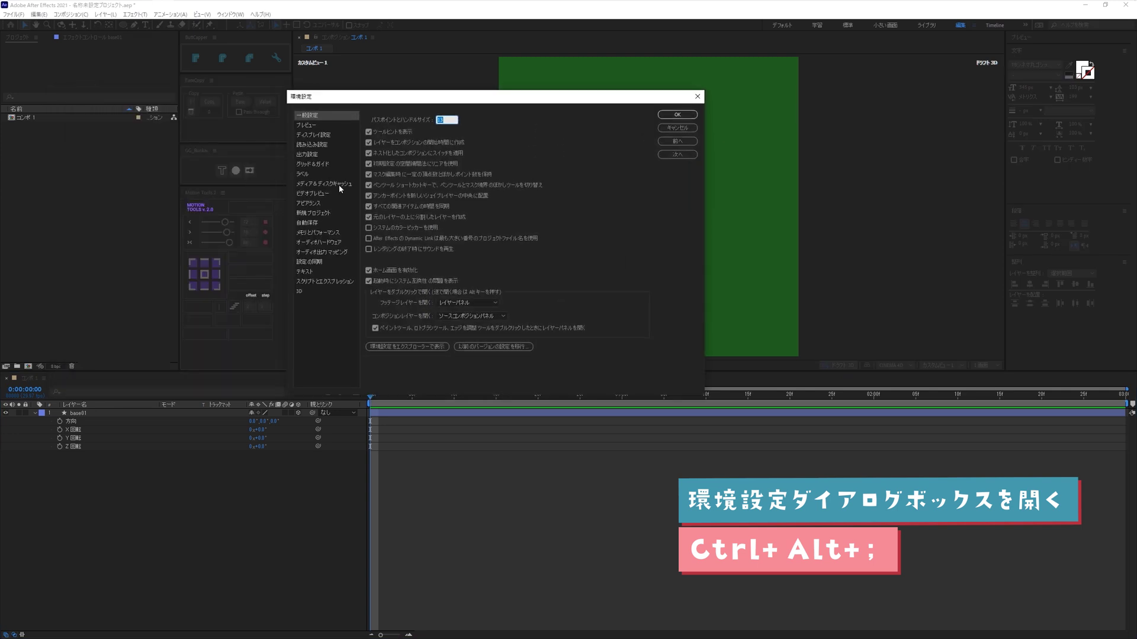
left_click(208, 82)
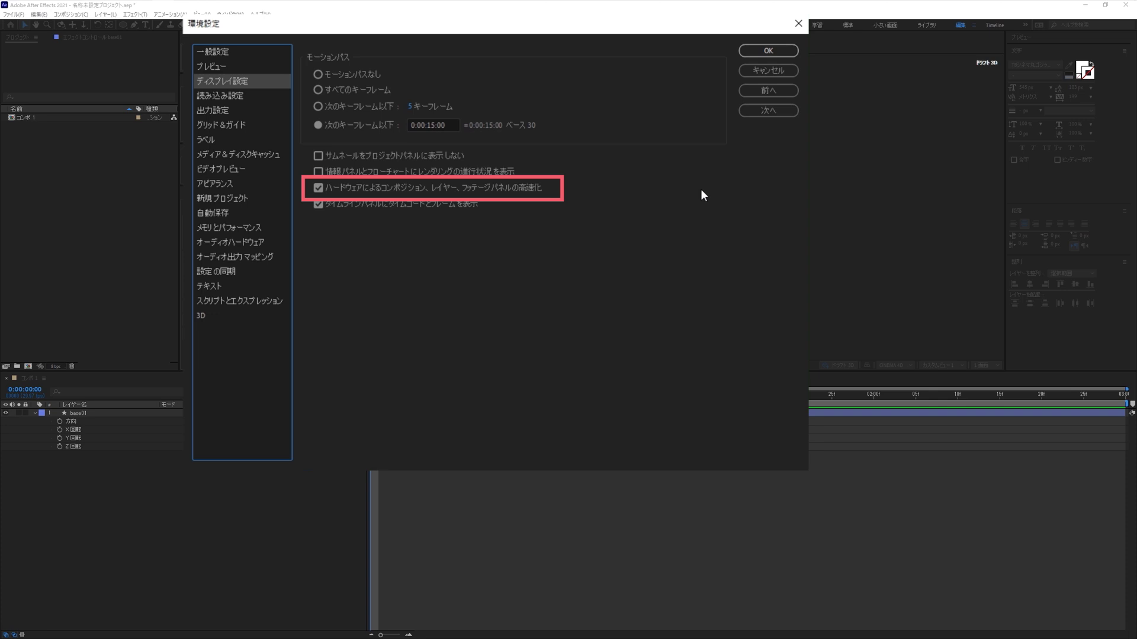
left_click(768, 53)
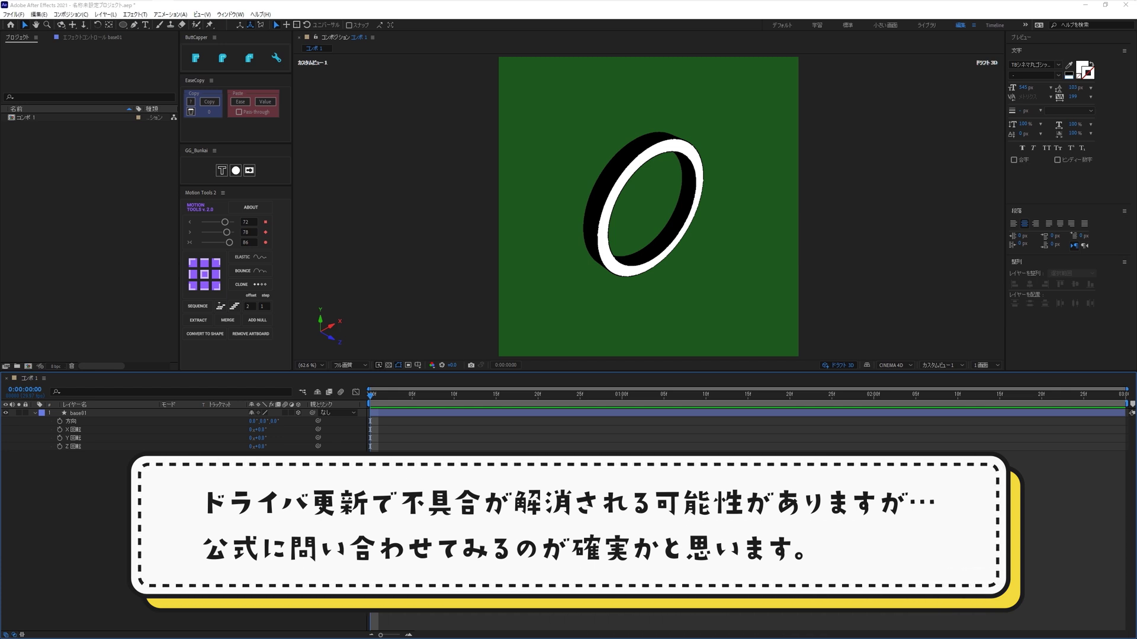
- Expand base01's property groups, then collapse its Transform properties
double_click(37, 414)
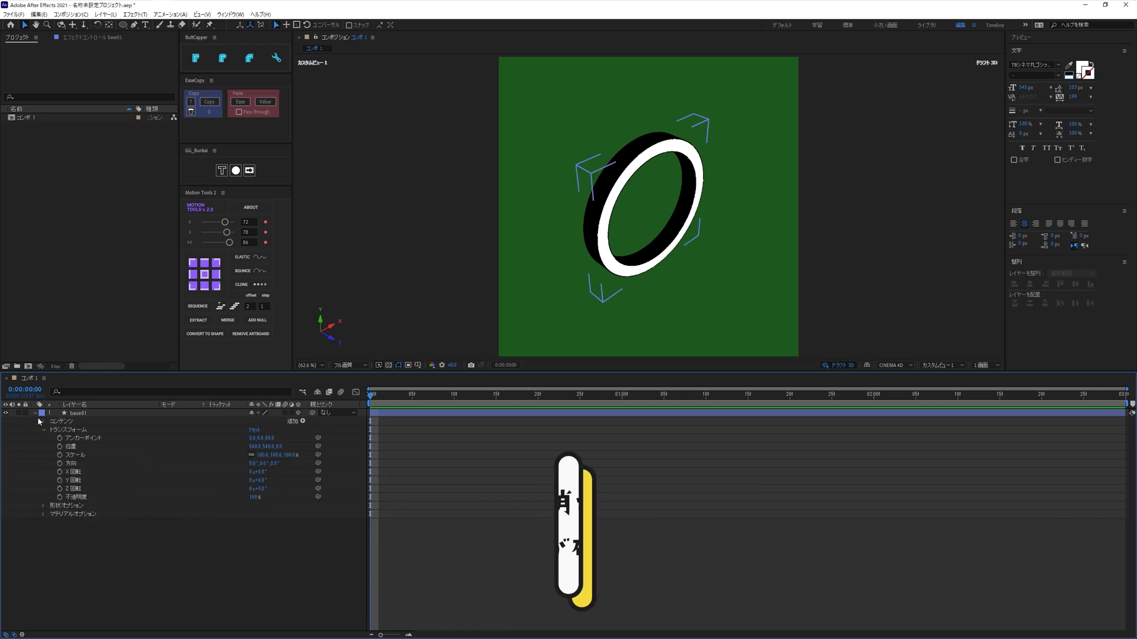
left_click(44, 431)
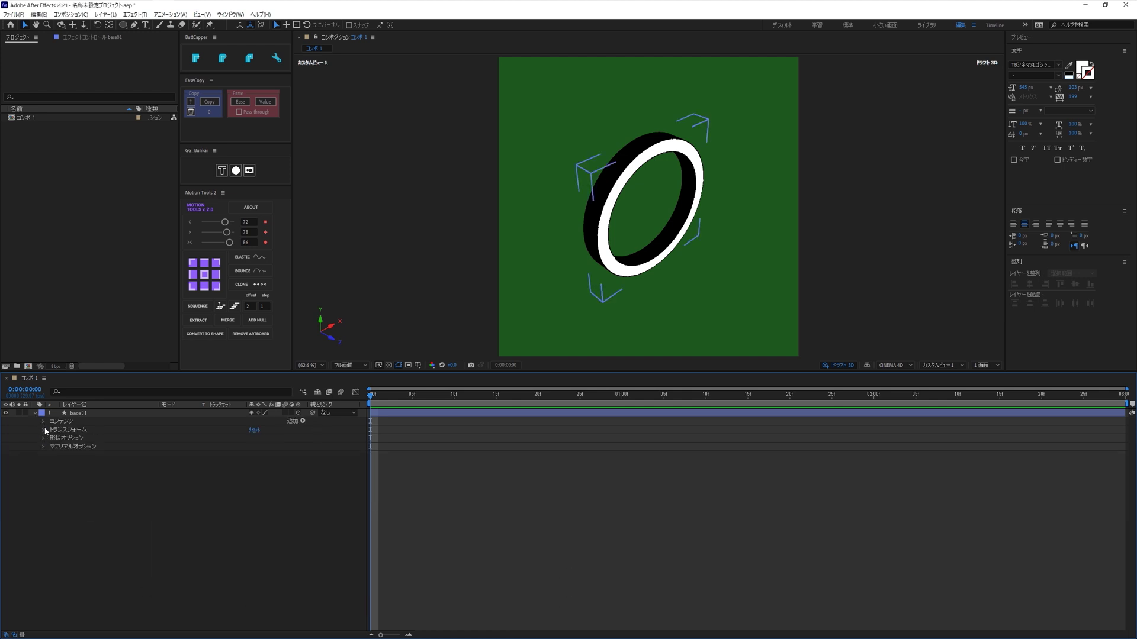
left_click(211, 475)
- Duplicate base01 as base02 and expand base02's contents, selecting パスを結合 1
left_click(88, 424)
left_click(77, 413)
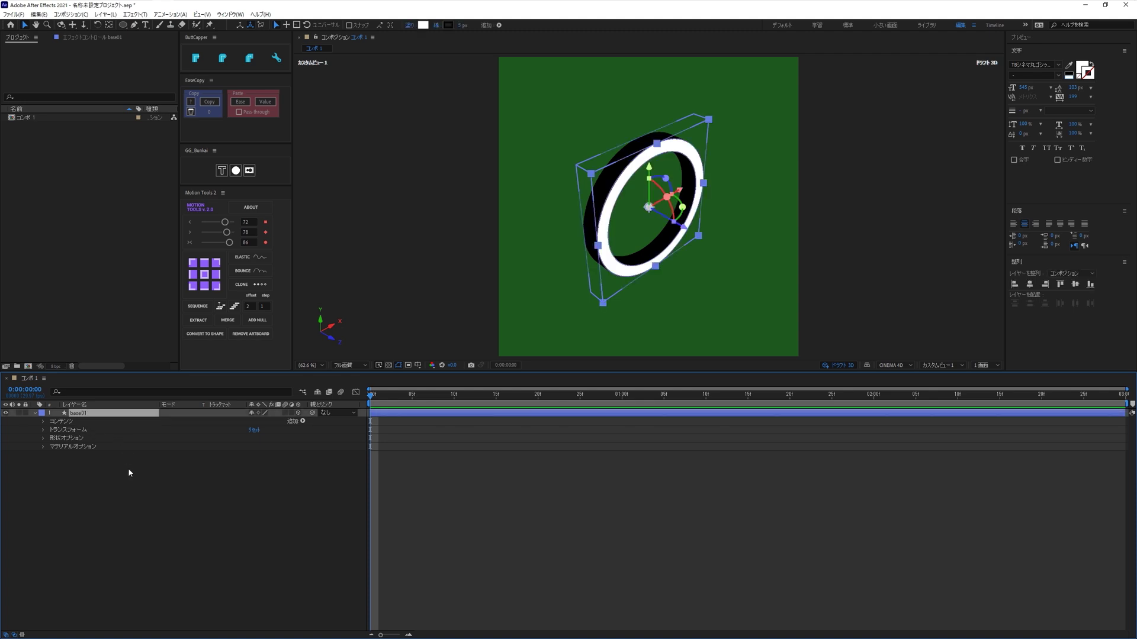
key("ctrl+d")
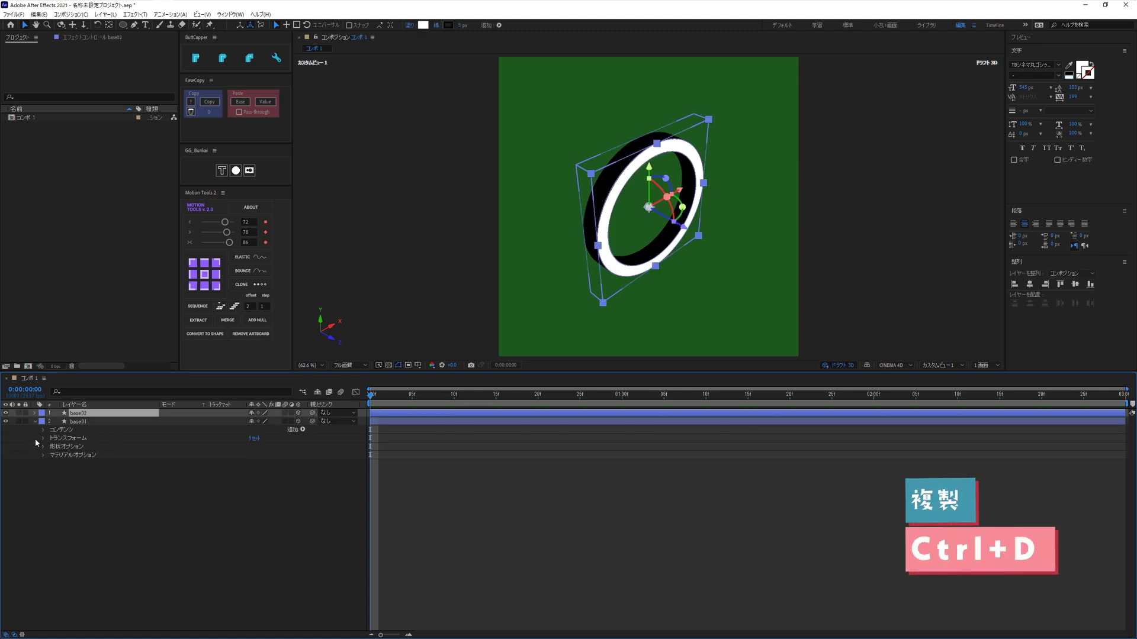
left_click(35, 421)
left_click(35, 414)
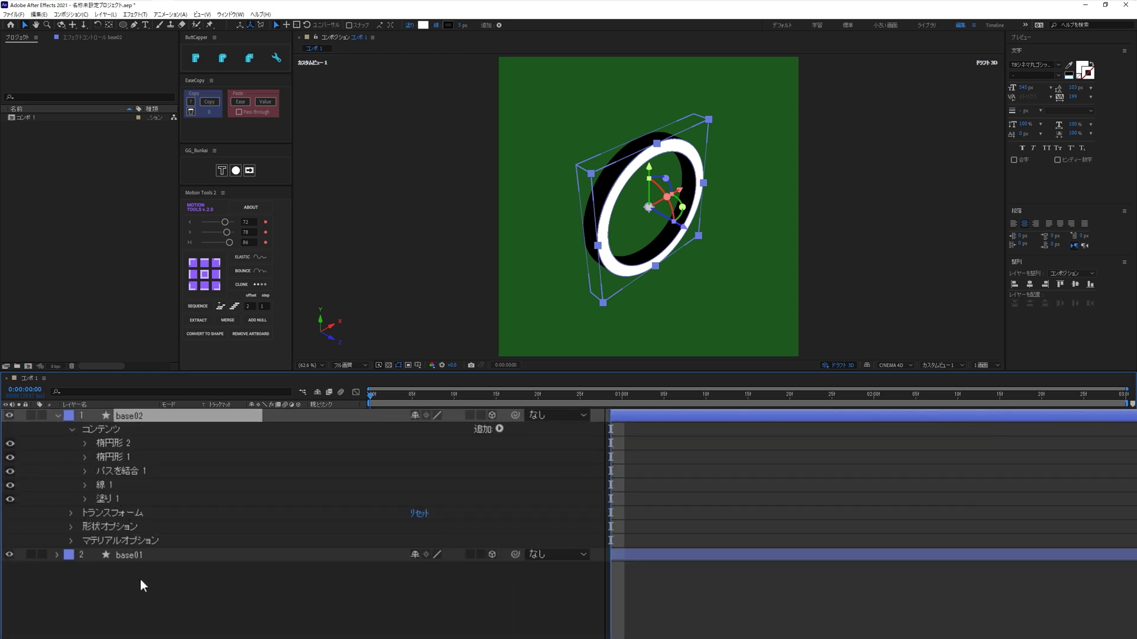
left_click(124, 471)
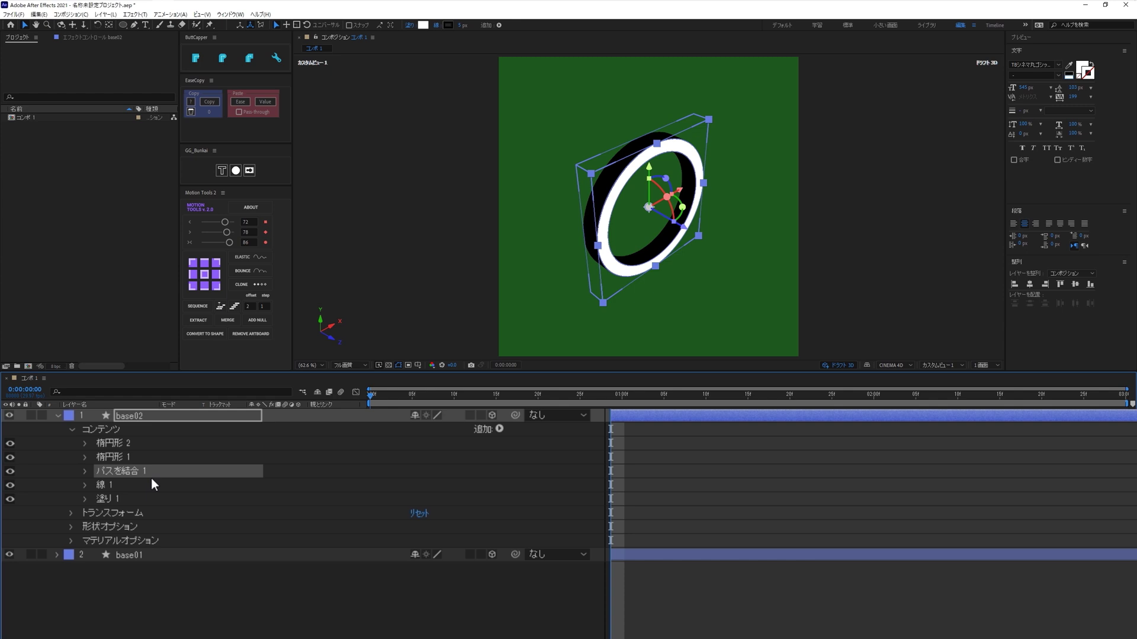
- Delete 楕円形 2, パスを結合 1, 線 1 and 塗り 1 from base02, keeping only 楕円形 1
left_click(119, 445, "ctrl")
key("Delete")
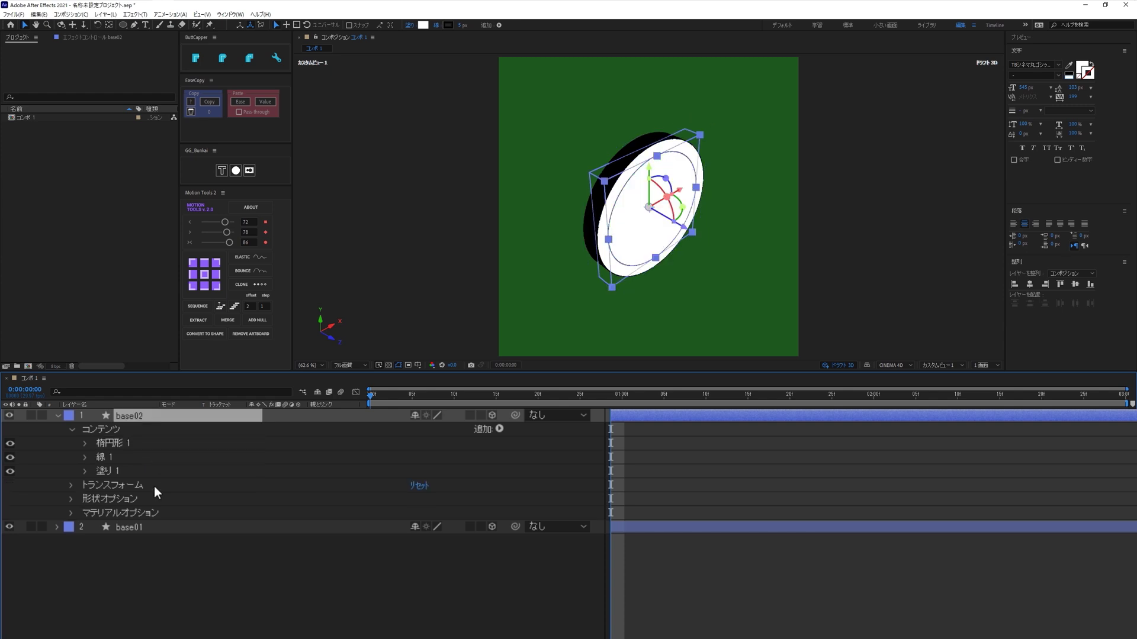
left_click(108, 461)
left_click(119, 470, "ctrl")
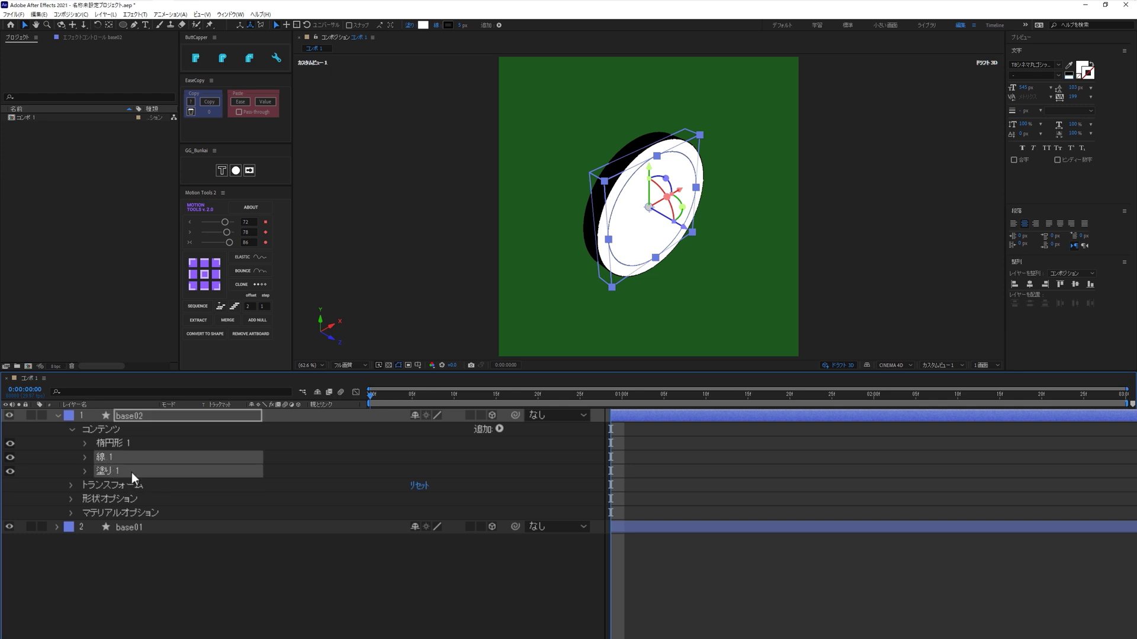
key("Delete")
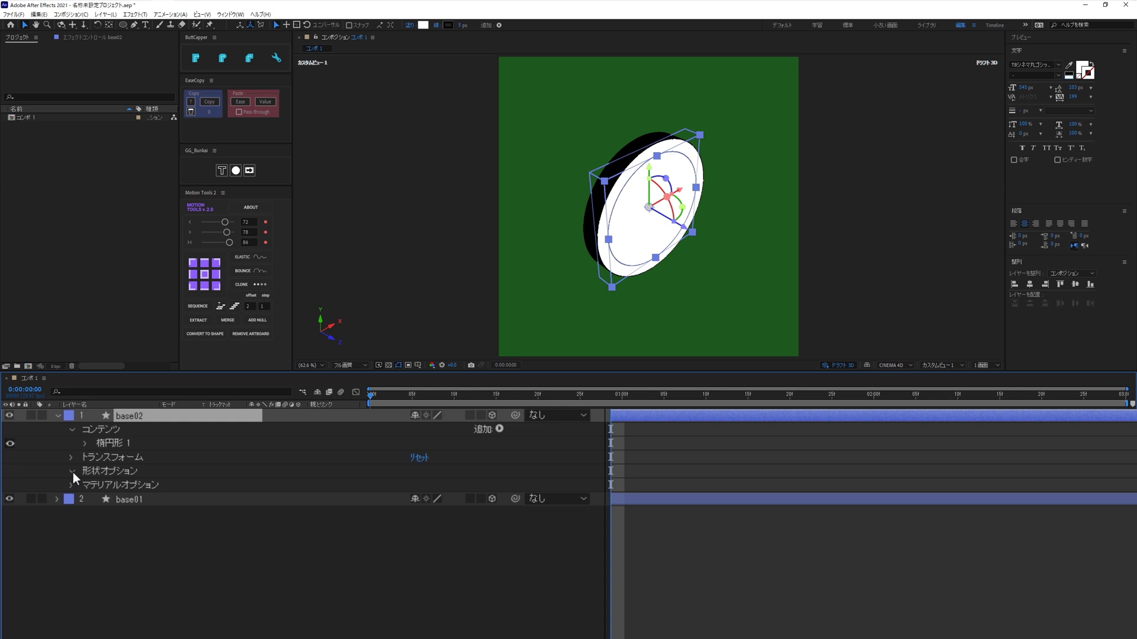
- Set base02's 押し出す深さ in 形状オプション to 100 and solo the layer
left_click(72, 473)
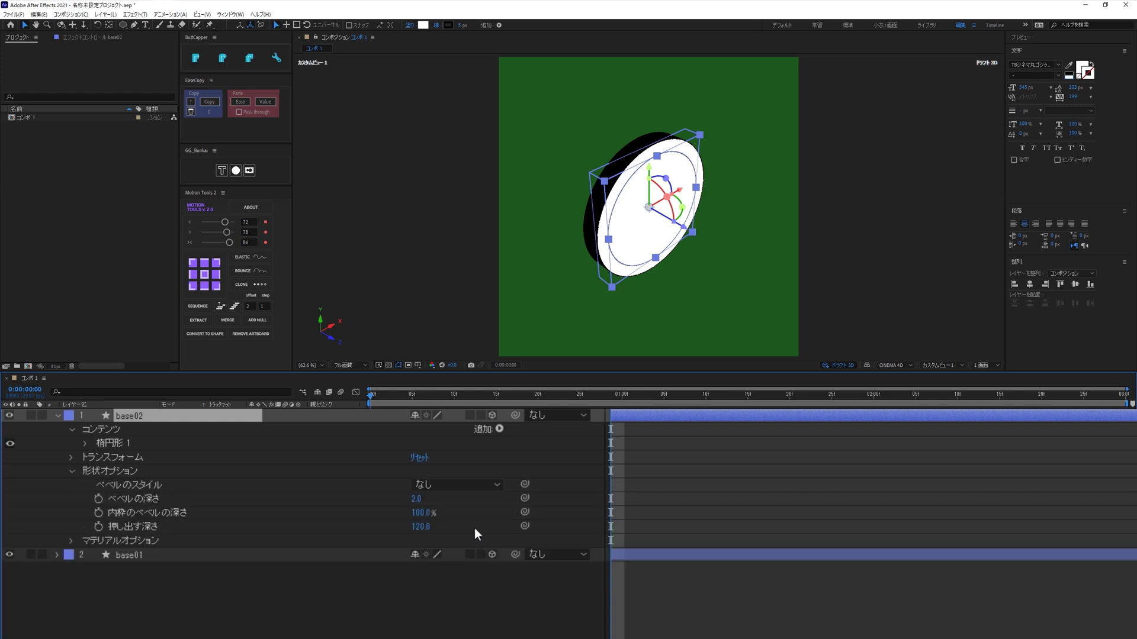
left_click(421, 527)
type("100")
key("Return")
left_click(409, 616)
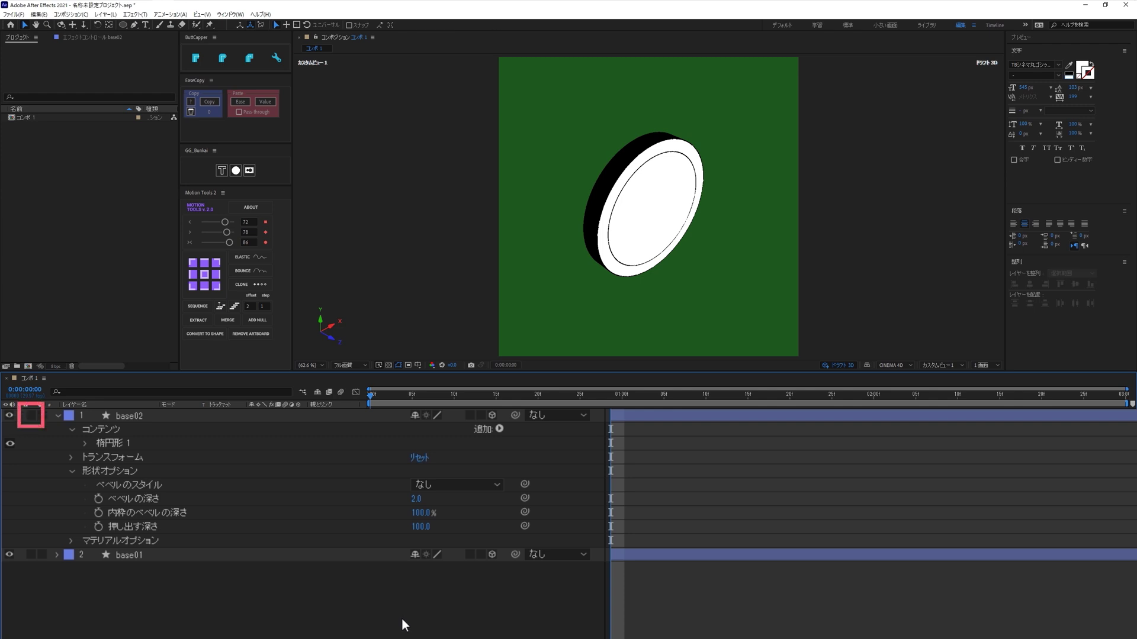
left_click(31, 416)
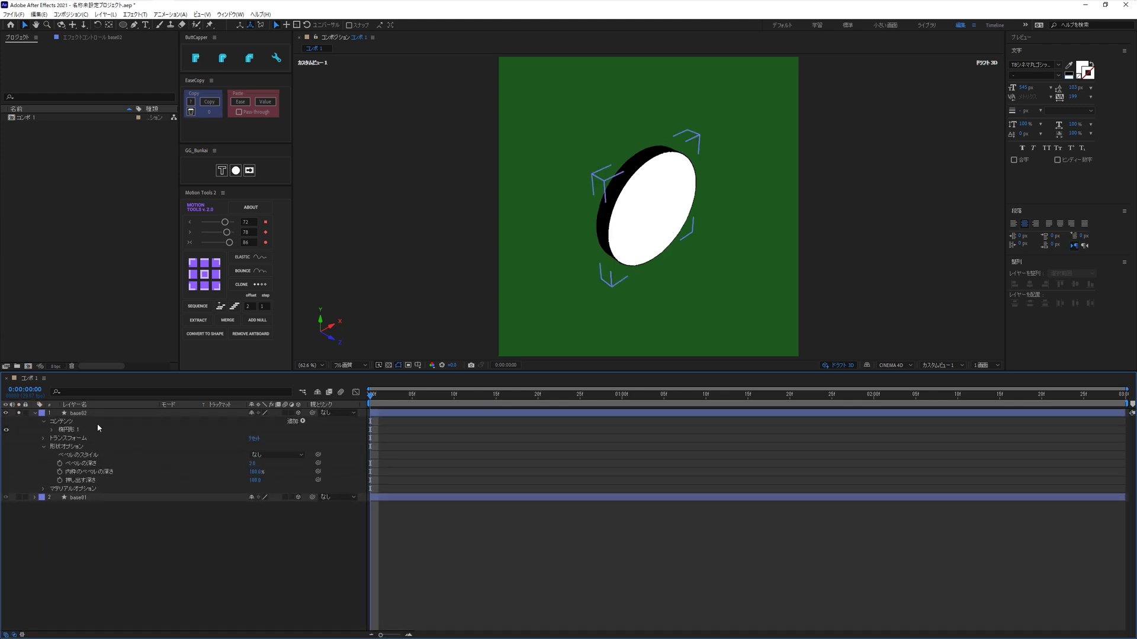
left_click(81, 414)
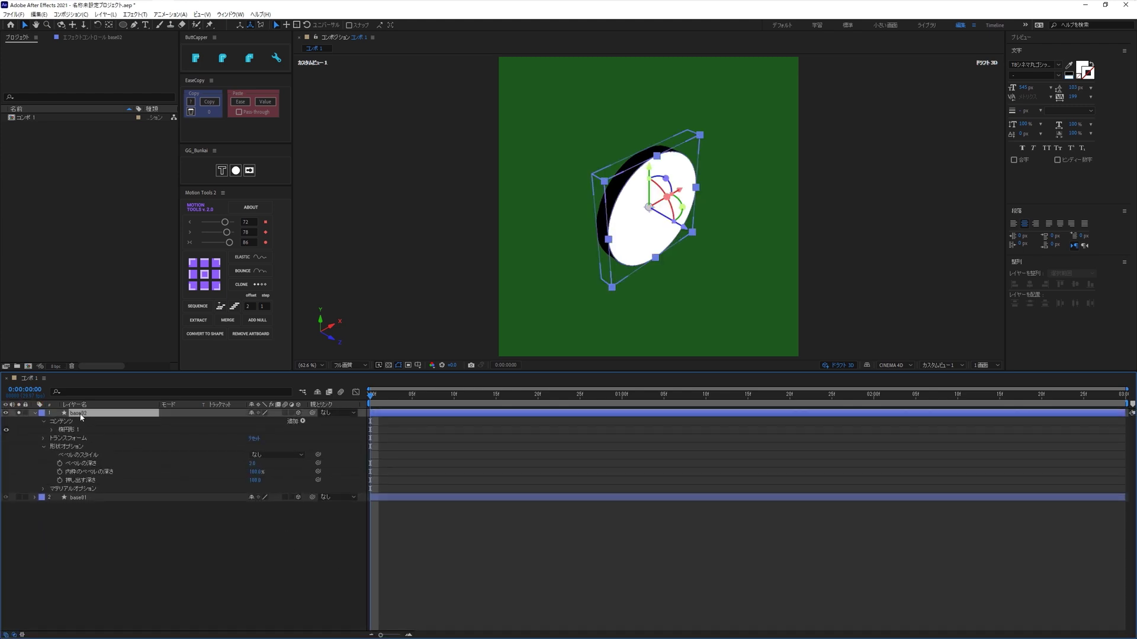
- Switch the viewer to the Right 3D view at 100% zoom
left_click(952, 367)
left_click(954, 437)
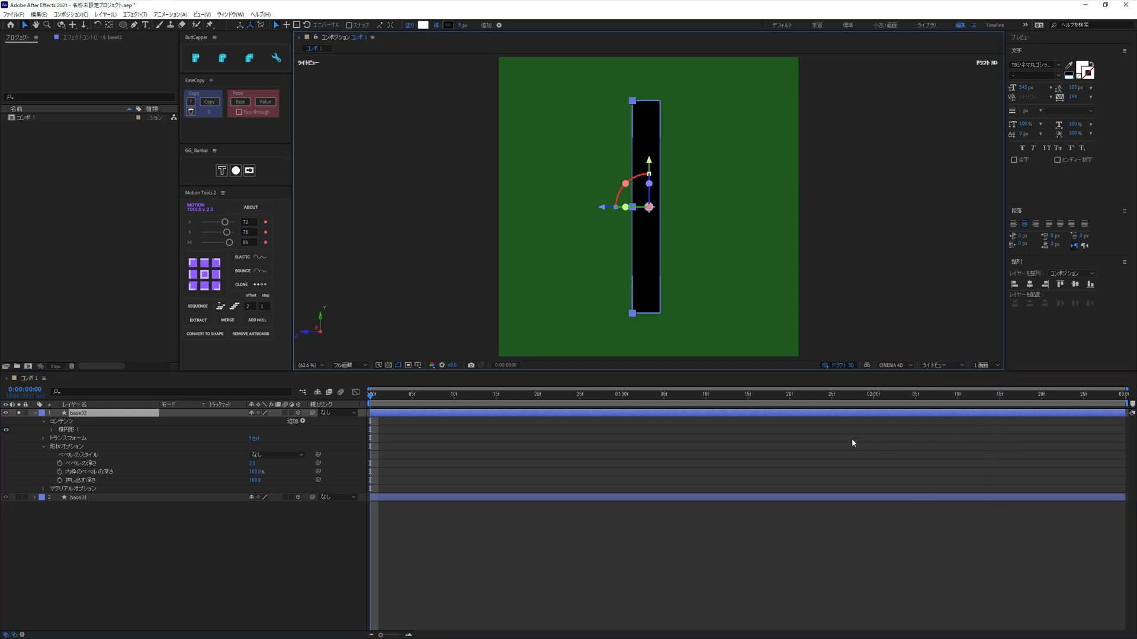
key("slash")
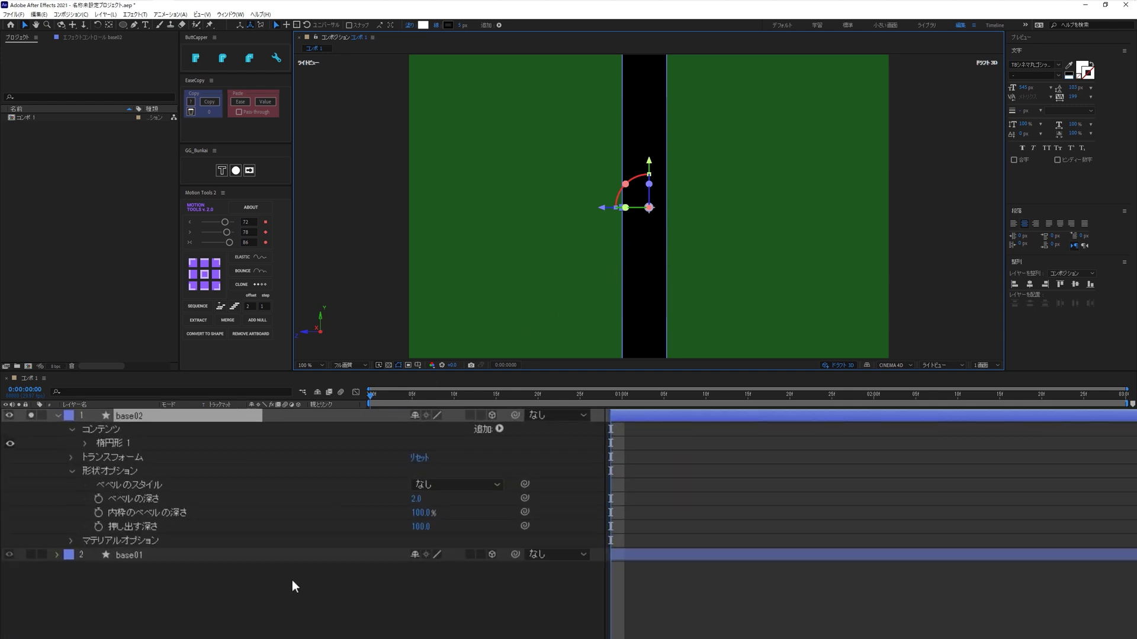
- Set base02's anchor point Z value to 50, making it 0.0, 0.0, 50.0
key("a")
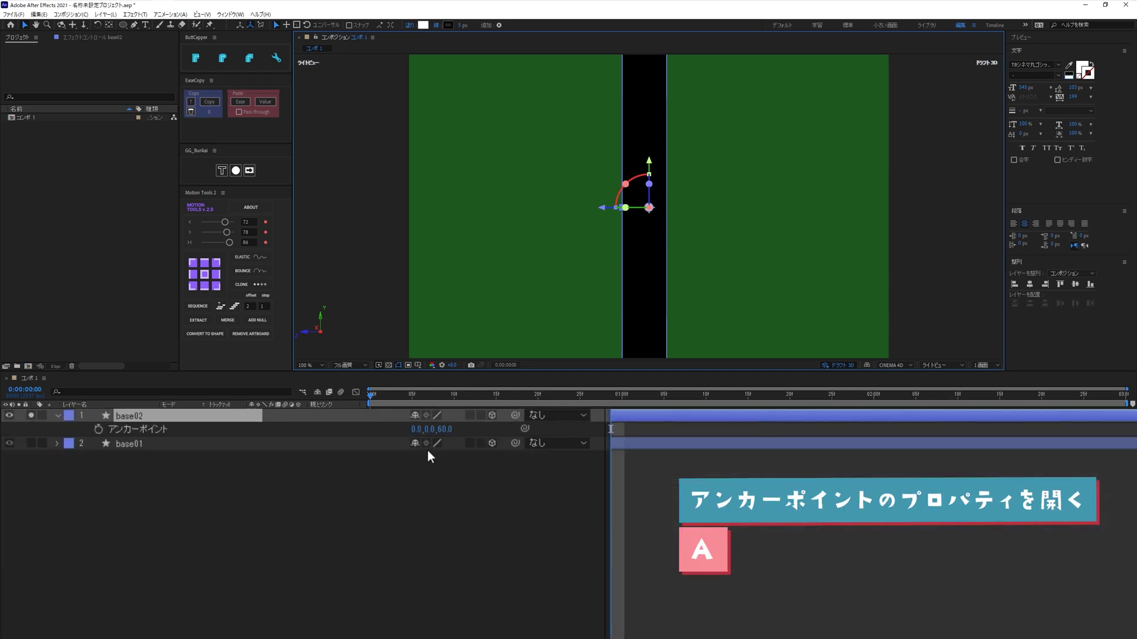
left_click(445, 430)
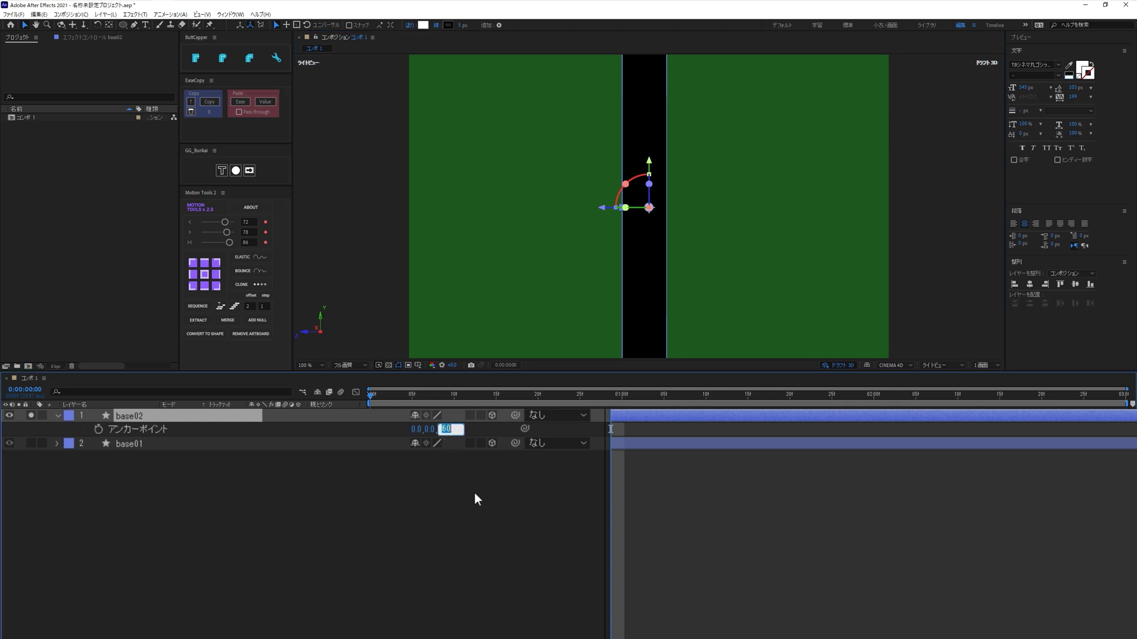
type("50")
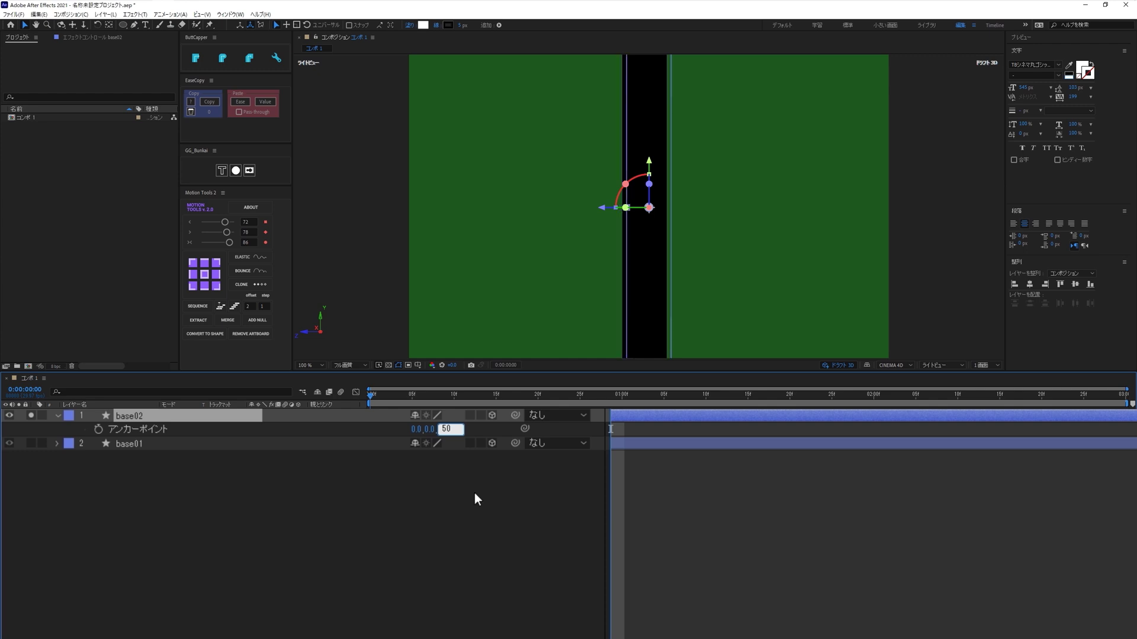
key("Return")
left_click(369, 544)
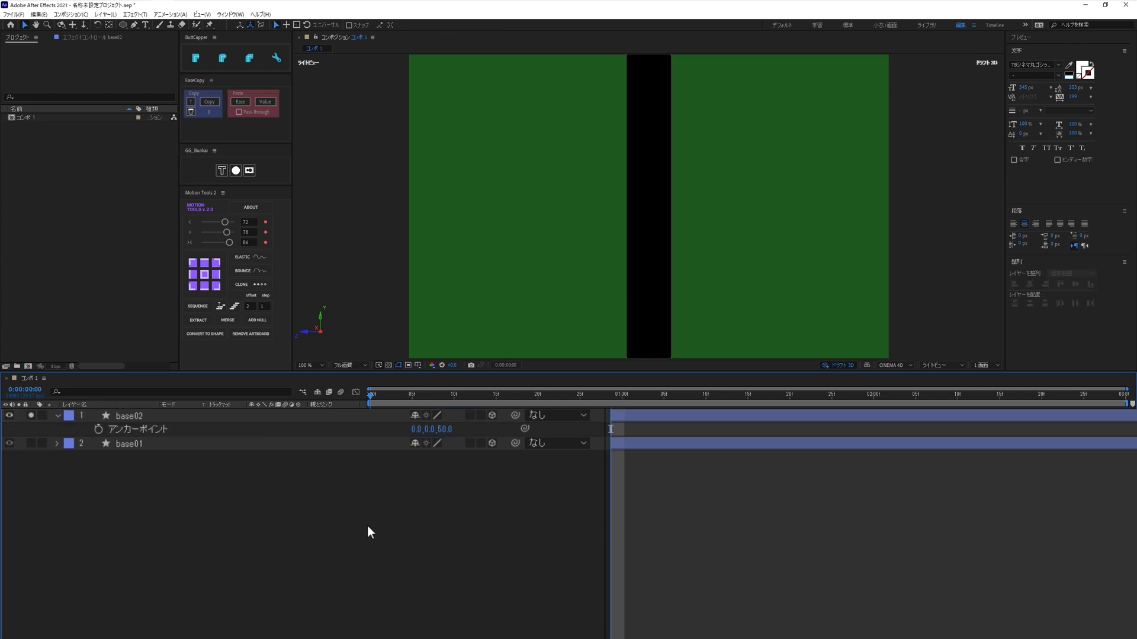
left_click(226, 413)
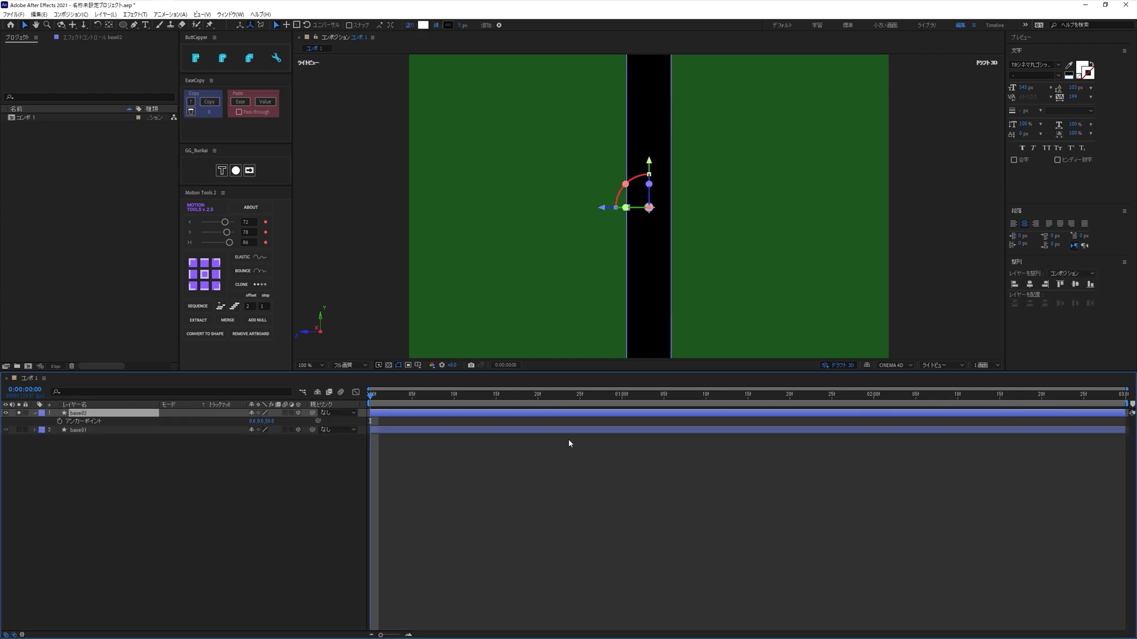
- Switch to Custom View 1, fit the composition, and unsolo base02
left_click(962, 368)
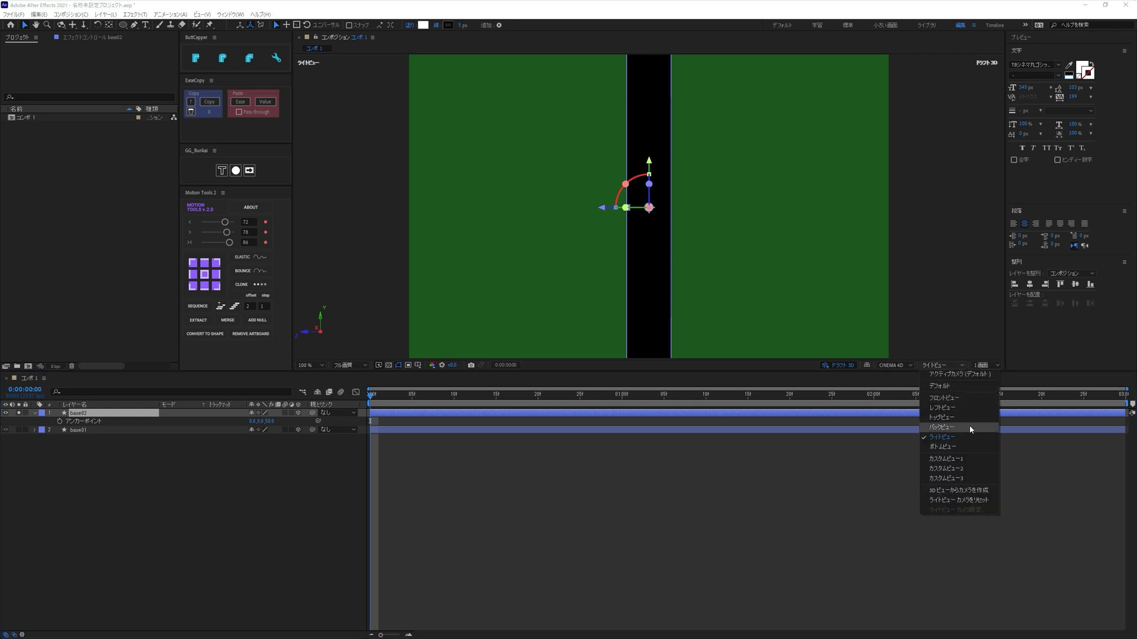
left_click(965, 460)
left_click(179, 521)
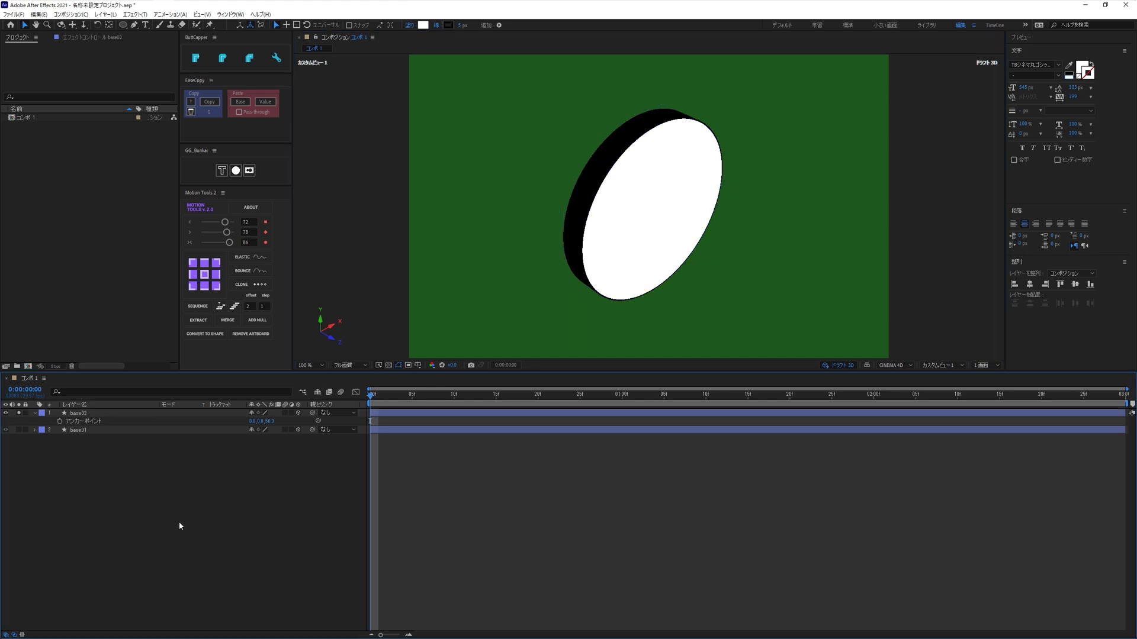
key("shift+slash")
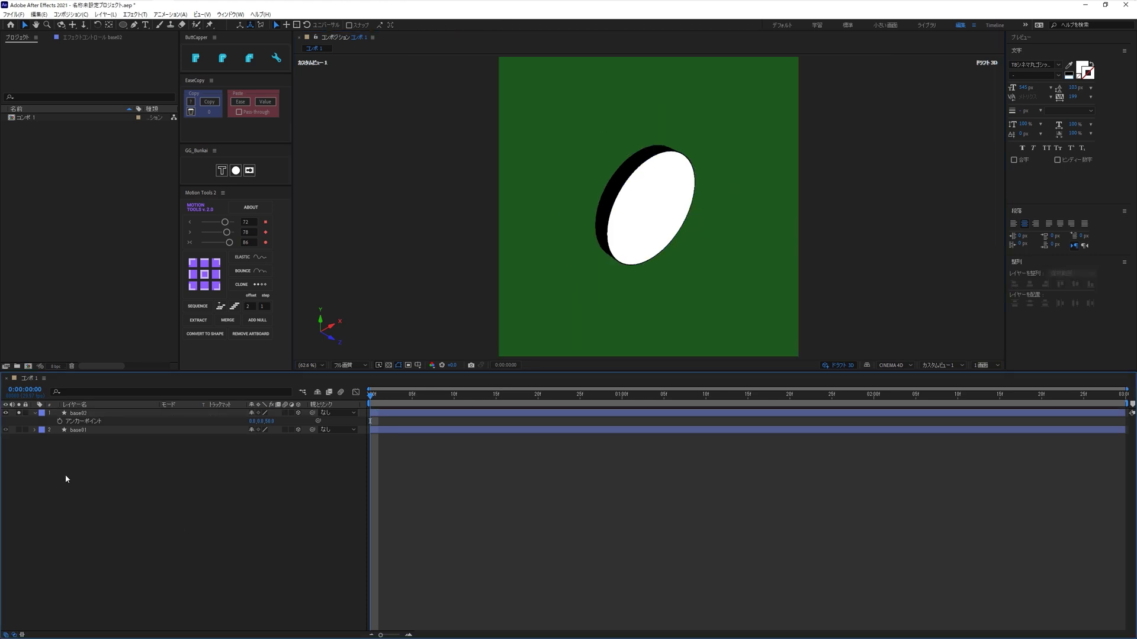
left_click(19, 413)
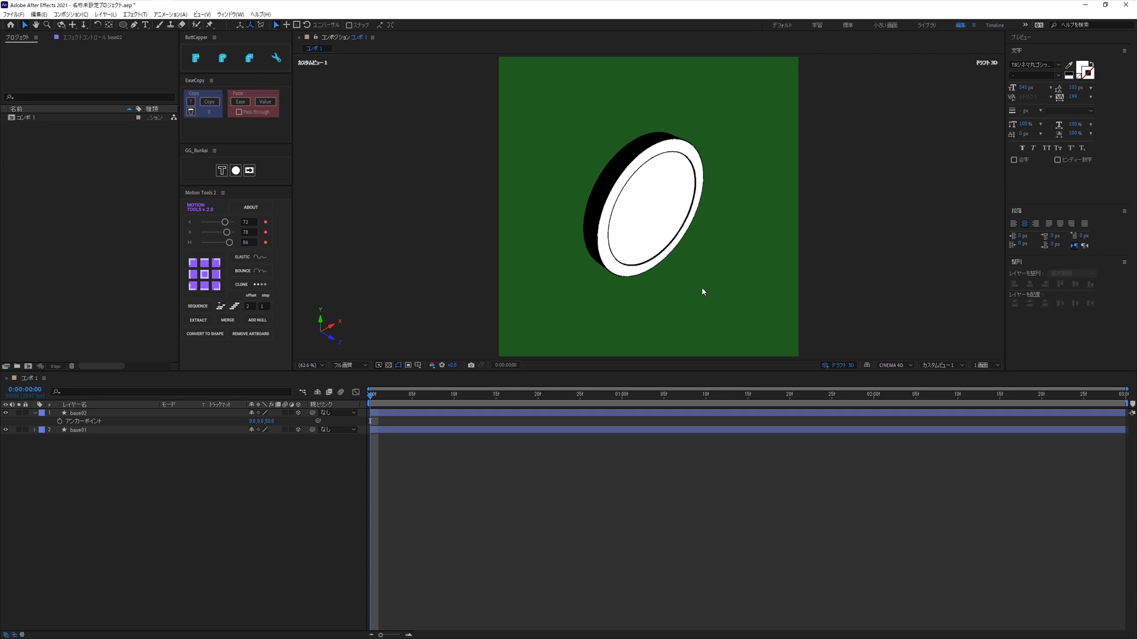
- Orbit the custom view so the coin faces front, then check both layers
left_click(688, 295, "alt")
mouse_move(687, 296)
left_mouse_down("alt")
mouse_move(799, 240)
mouse_move(660, 215)
mouse_move(607, 261)
mouse_move(685, 254)
left_mouse_up("alt")
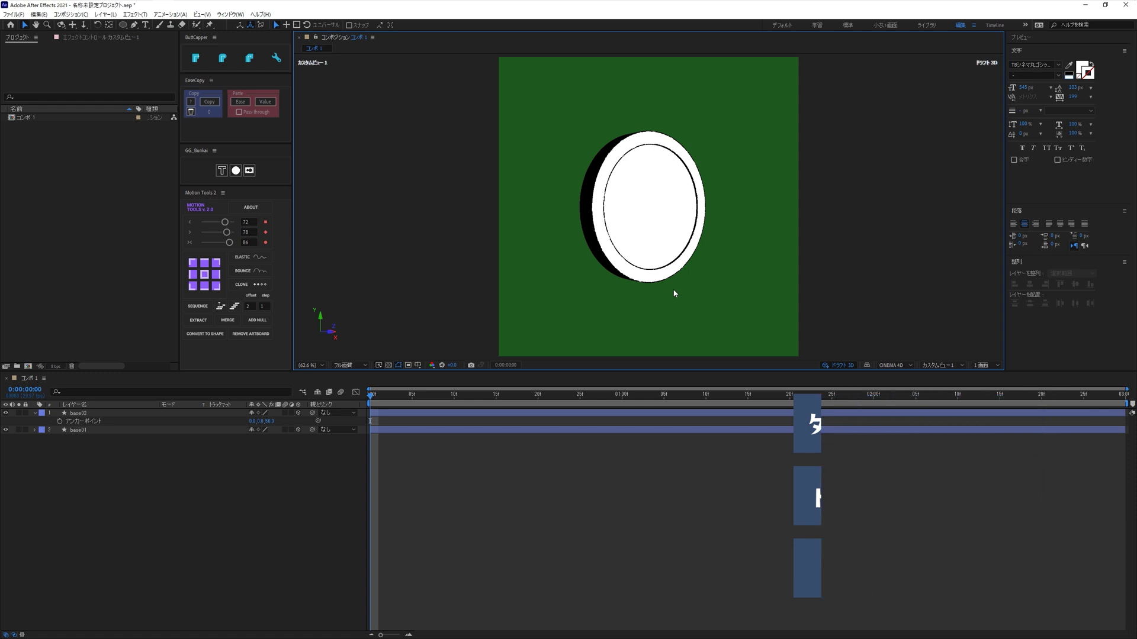
left_click(93, 448)
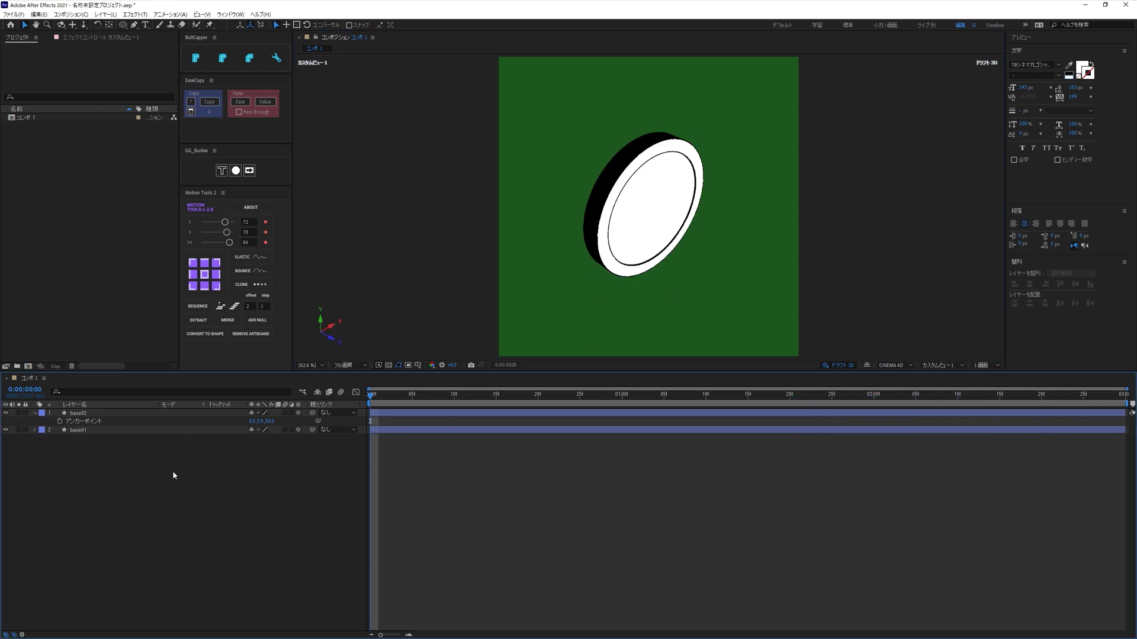
key("ctrl+a")
key("a")
left_click(203, 472)
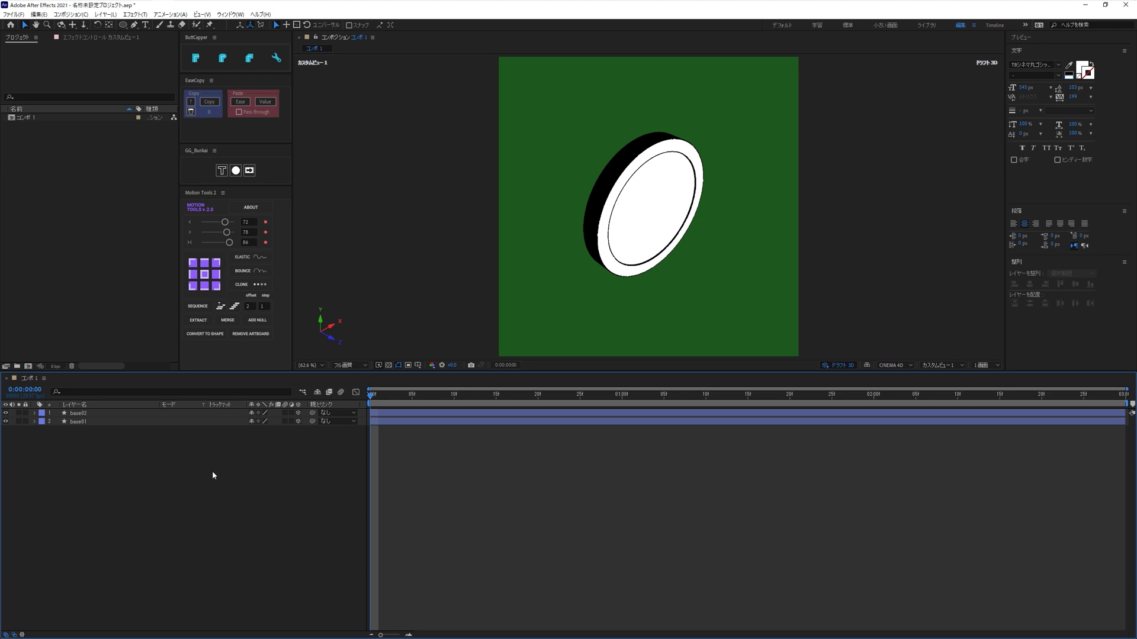
- Duplicate base02 as base03, expand its Ellipse 1, and solo base03
left_click(72, 414)
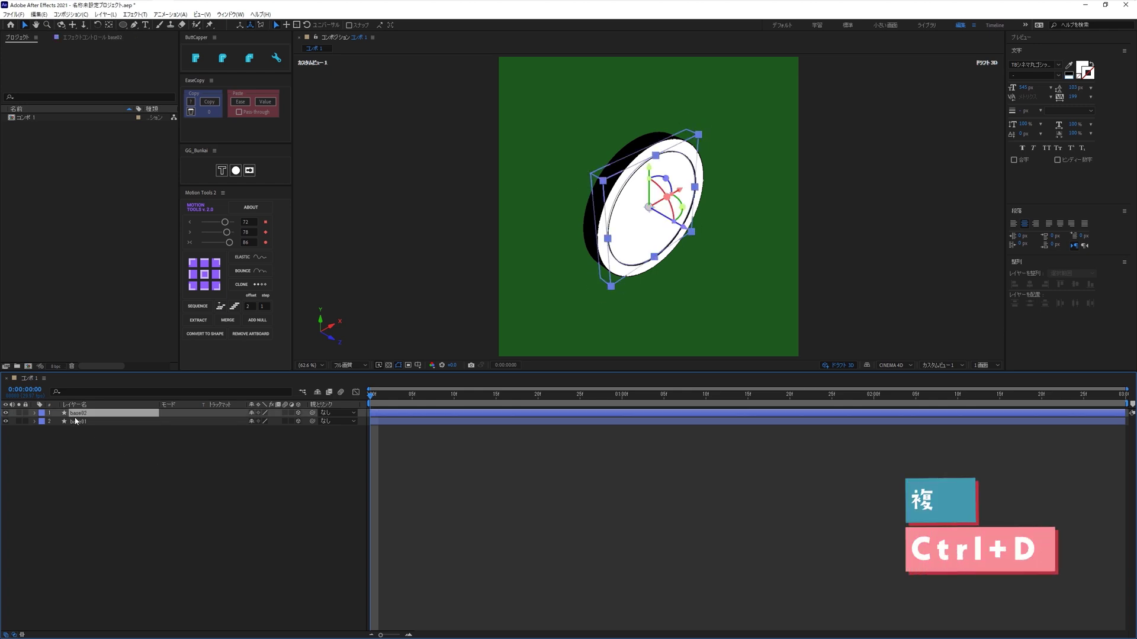
key("ctrl+d")
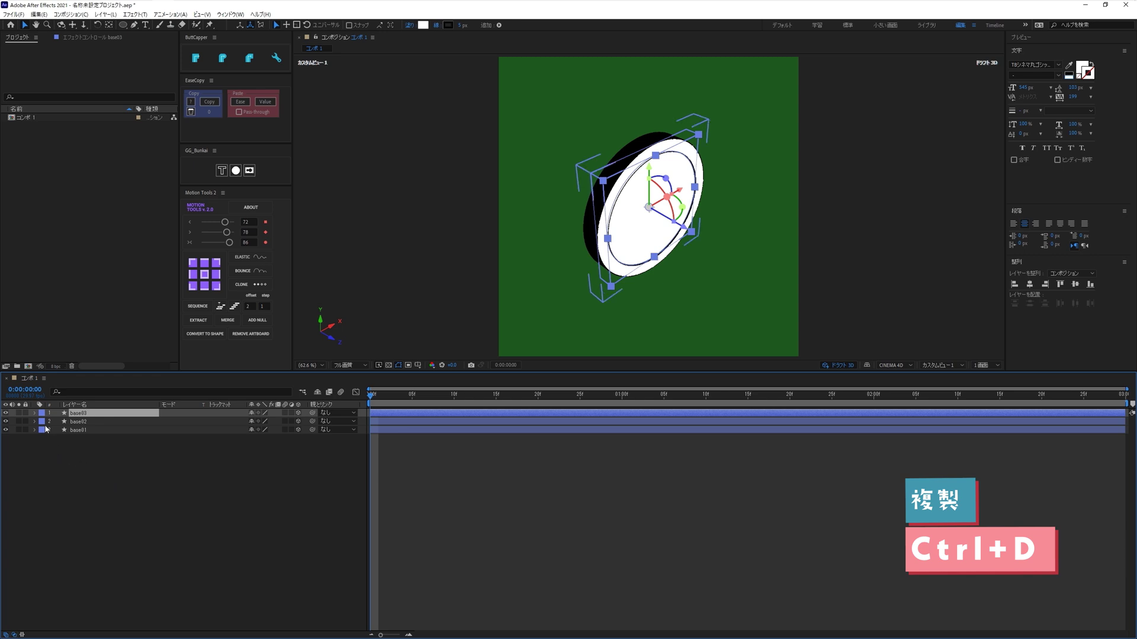
left_click(35, 413)
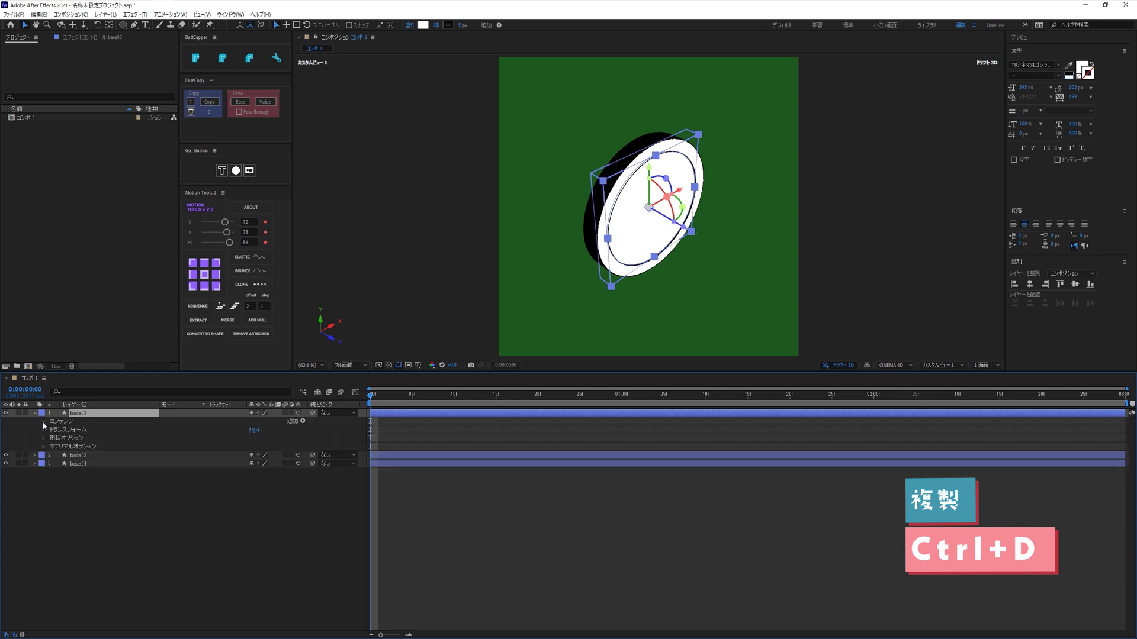
left_click(43, 421)
left_click(52, 429)
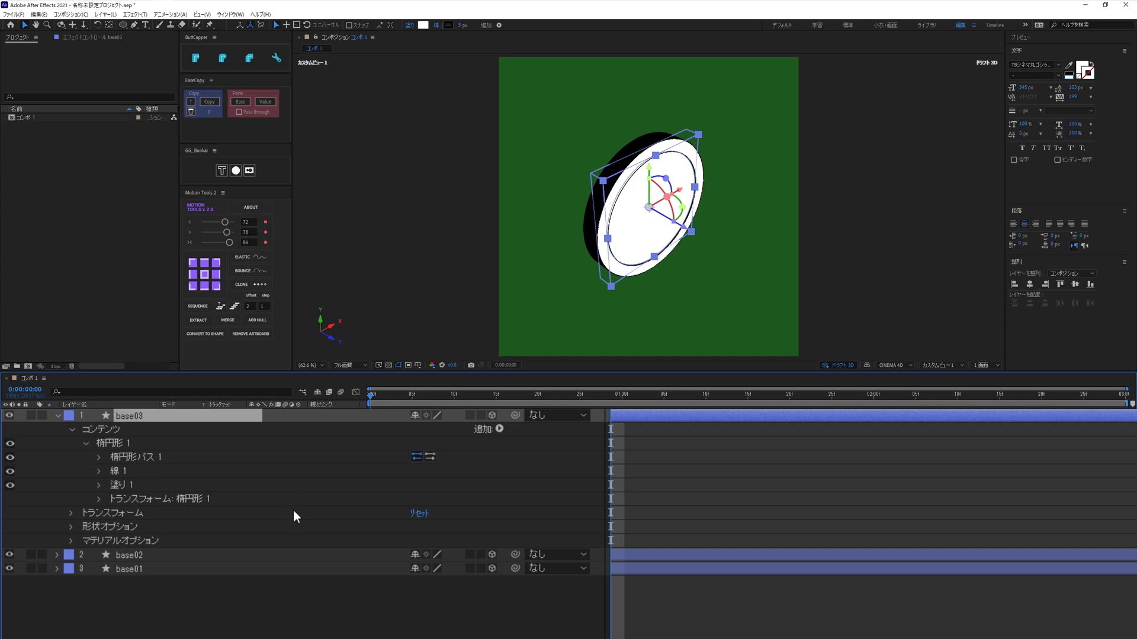
left_click(33, 415)
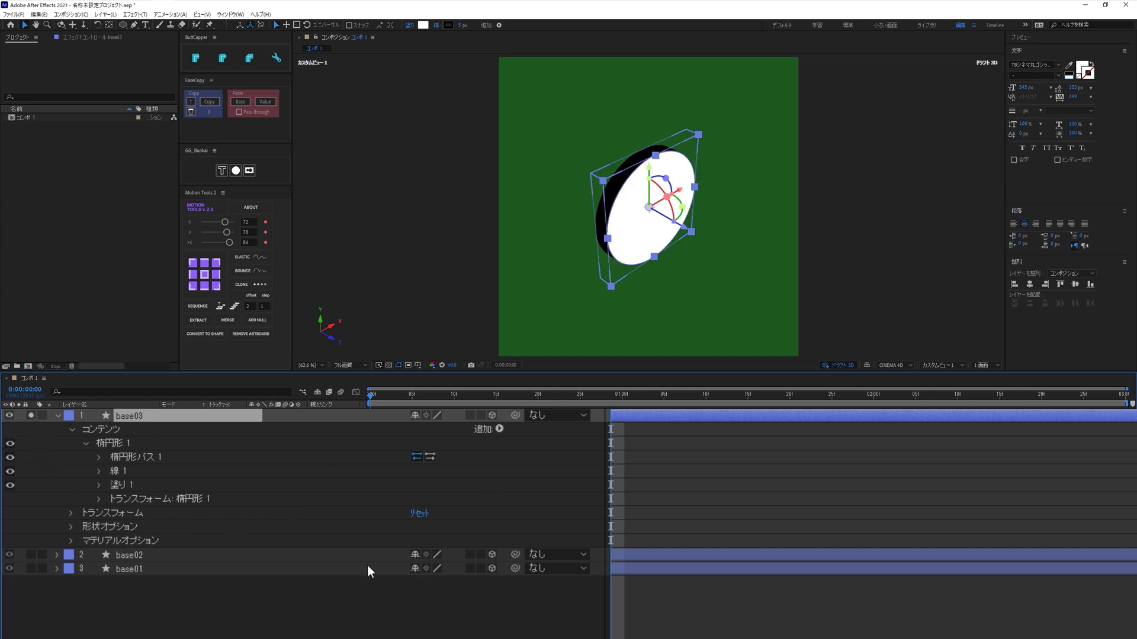
- Set base03's Ellipse Path 1 size to 925,925
left_click(98, 461)
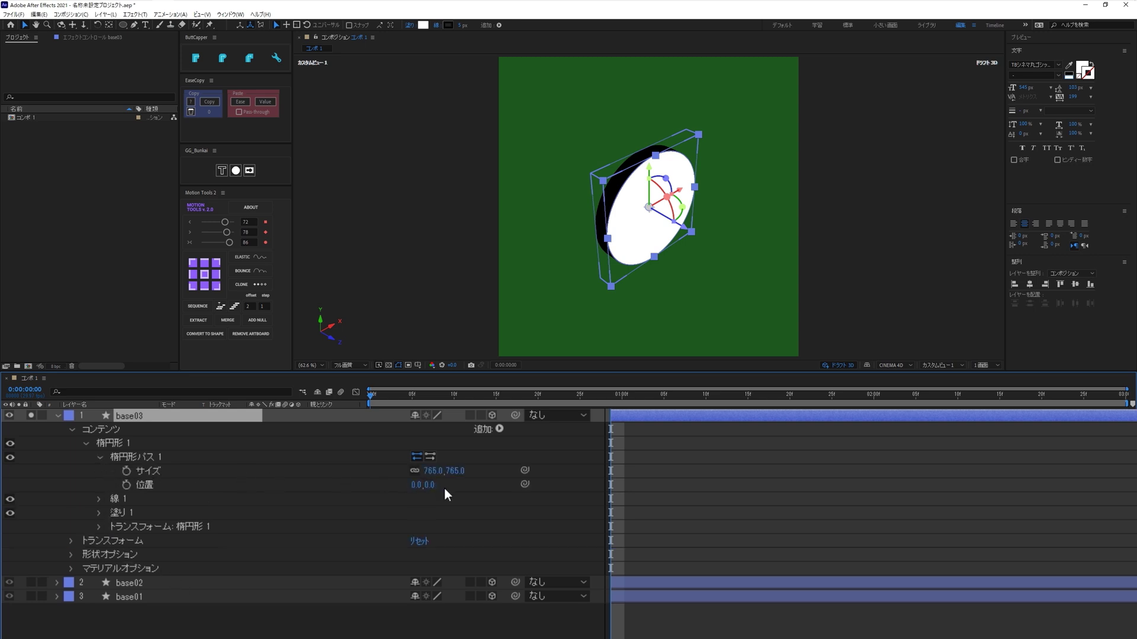
left_click(431, 470)
type("925")
key("Return")
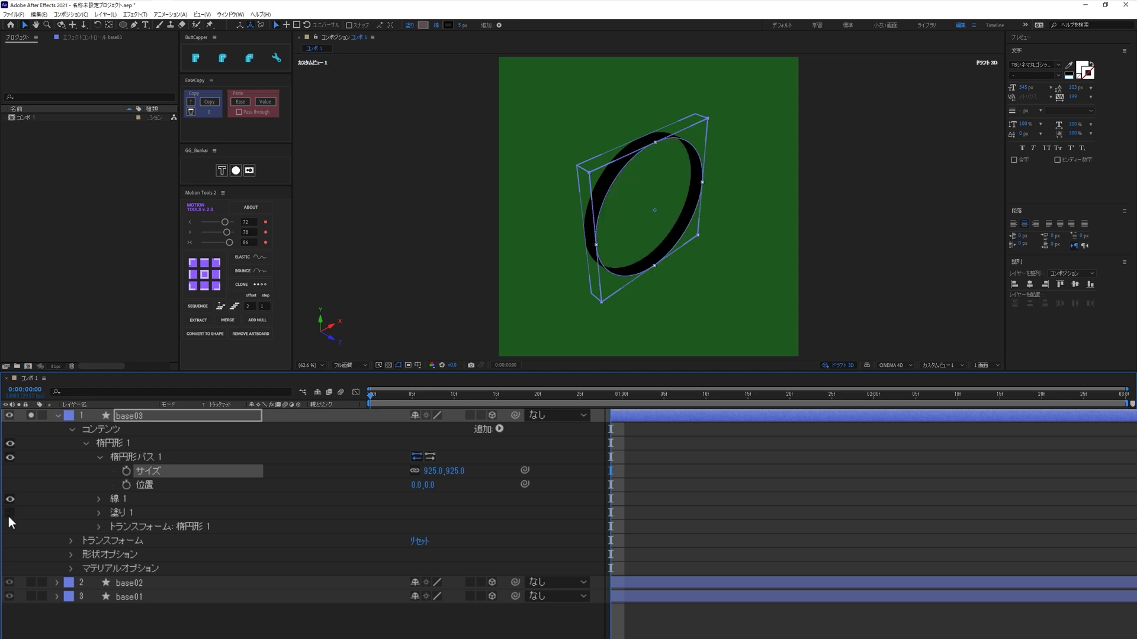
- Give base03's Stroke 1 a 1 px width and white (FFFFFF) colour
left_click(123, 504)
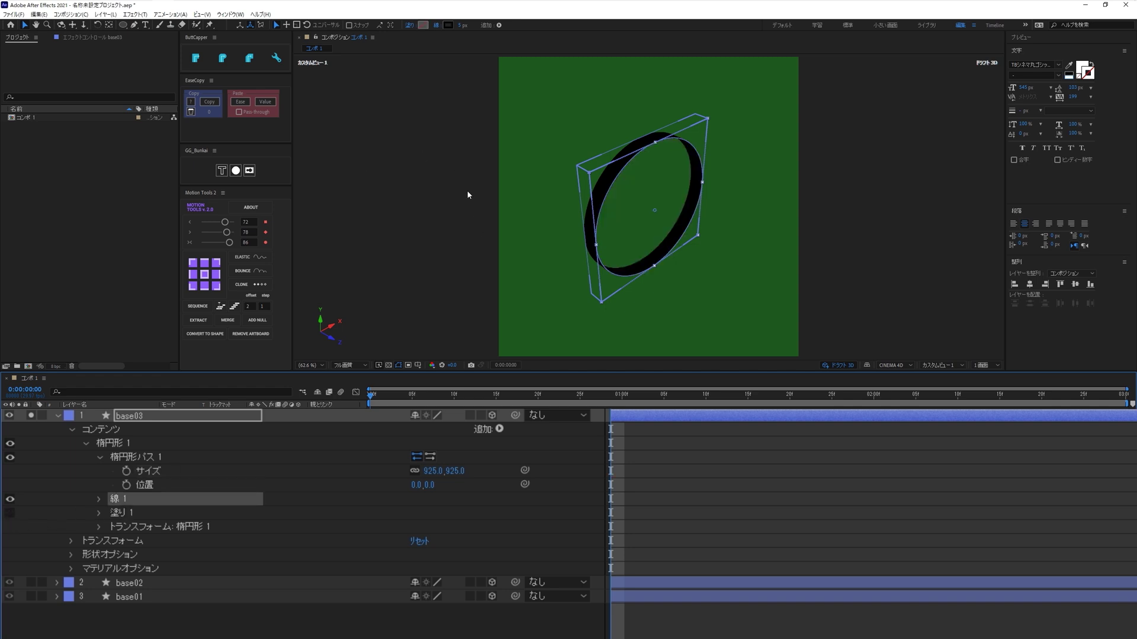
left_click(462, 26)
type("1")
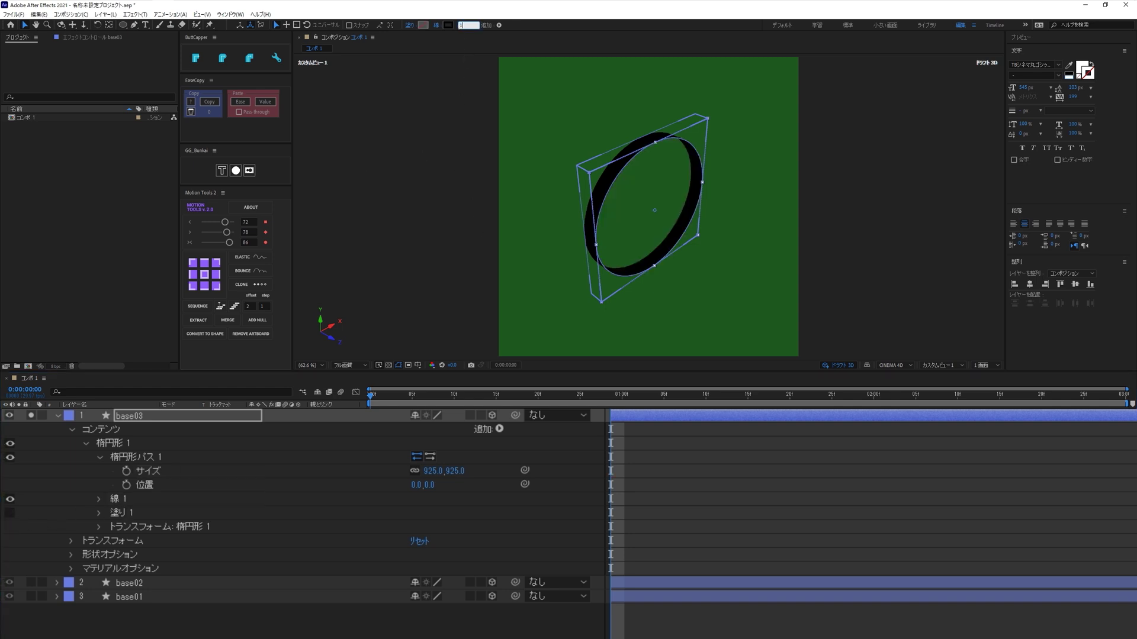
key("Return")
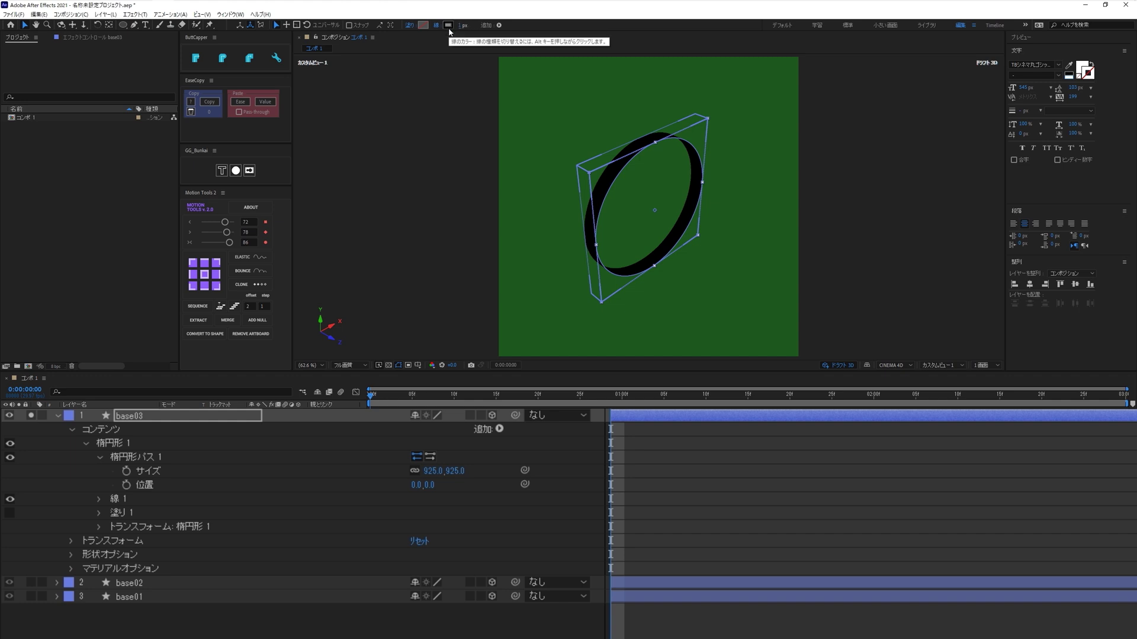
left_click(448, 25)
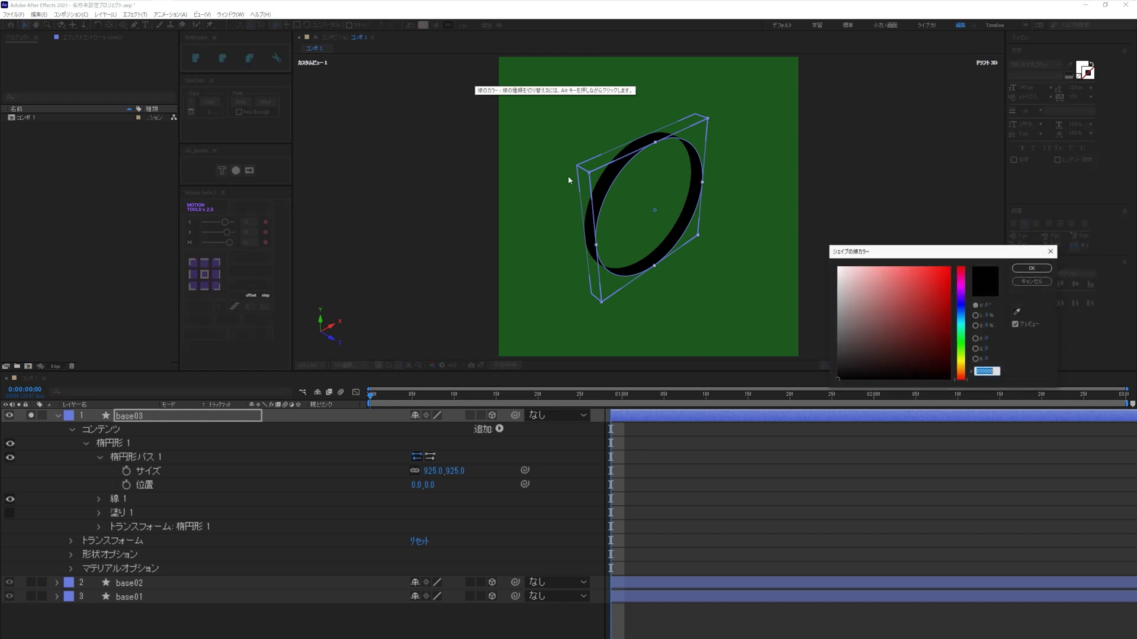
left_click(838, 268)
left_click(1032, 268)
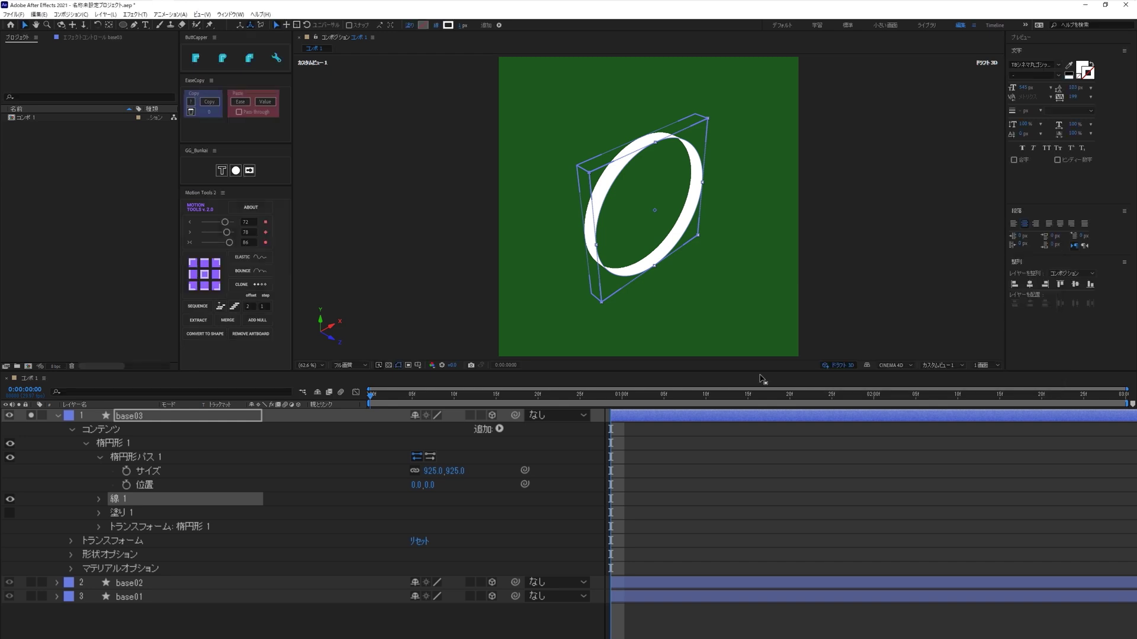
- Add Dashes to base03's Stroke 1, giving a 10.0 dash segment
left_click(99, 500)
scroll(98, 498, "down", 1)
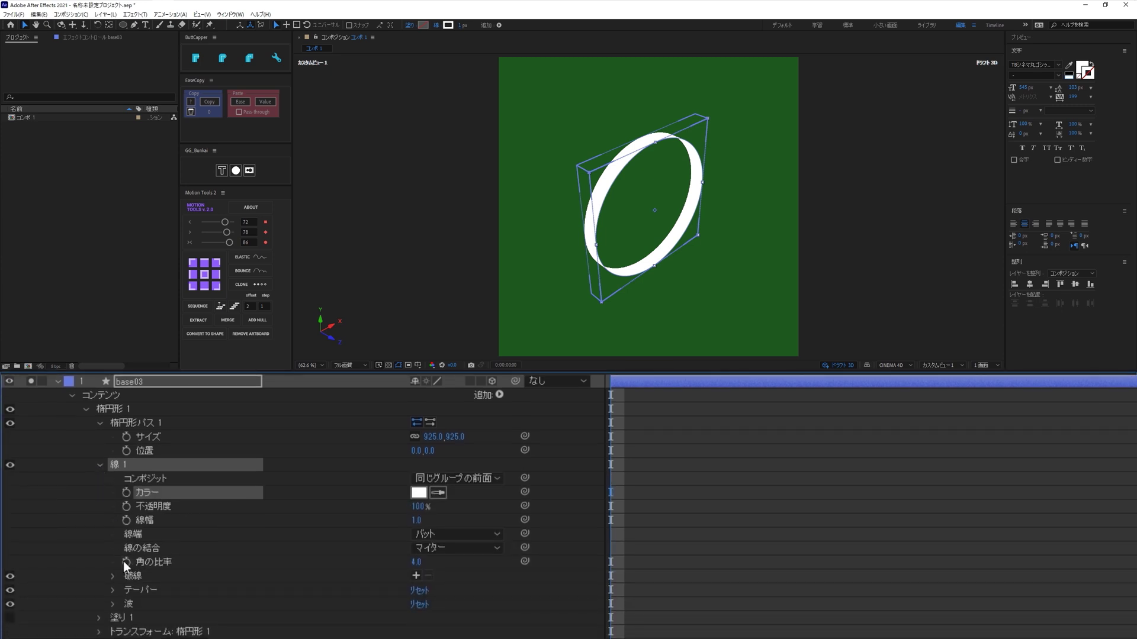
left_click(137, 578)
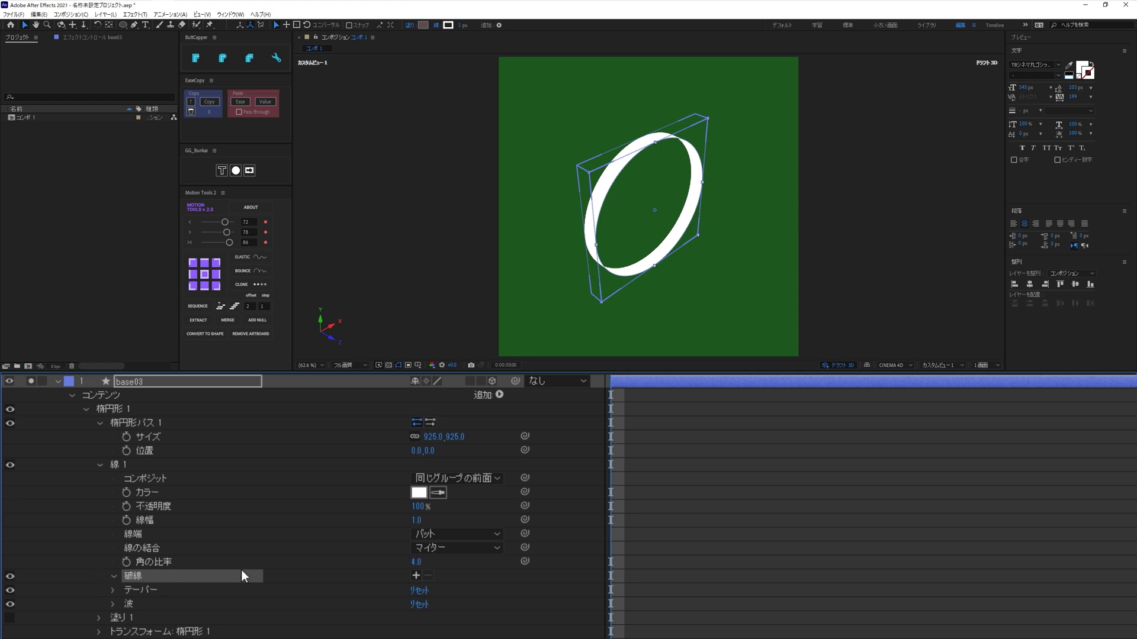
left_click(417, 575)
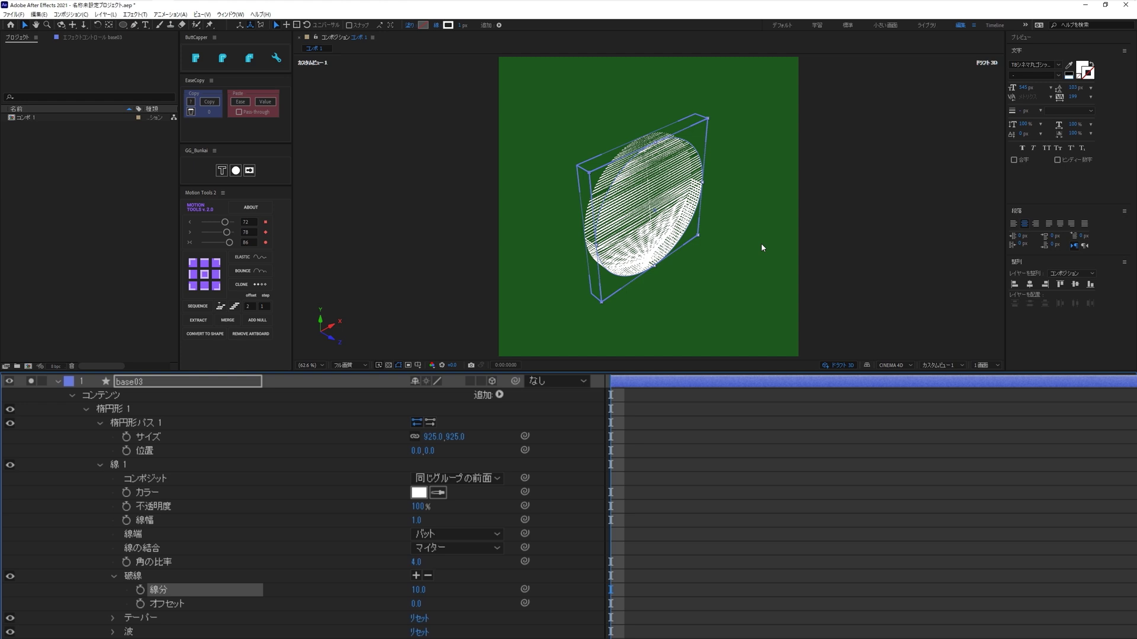
- Turn off Draft 3D, unsolo base03, and orbit to view the coin face-on
left_click(837, 367)
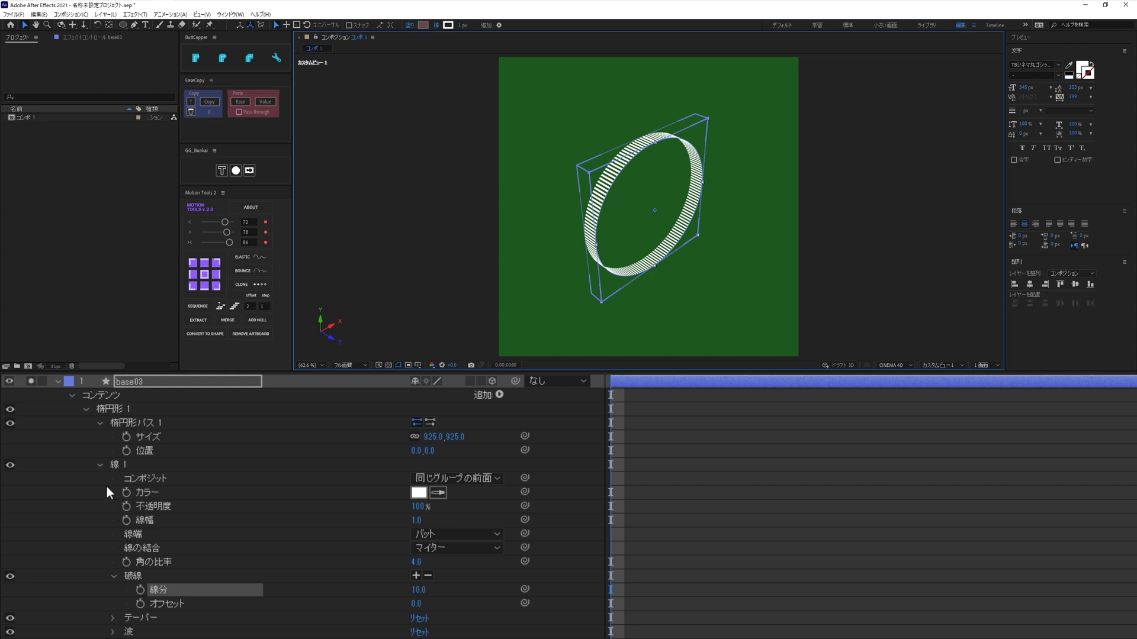
left_click(30, 382)
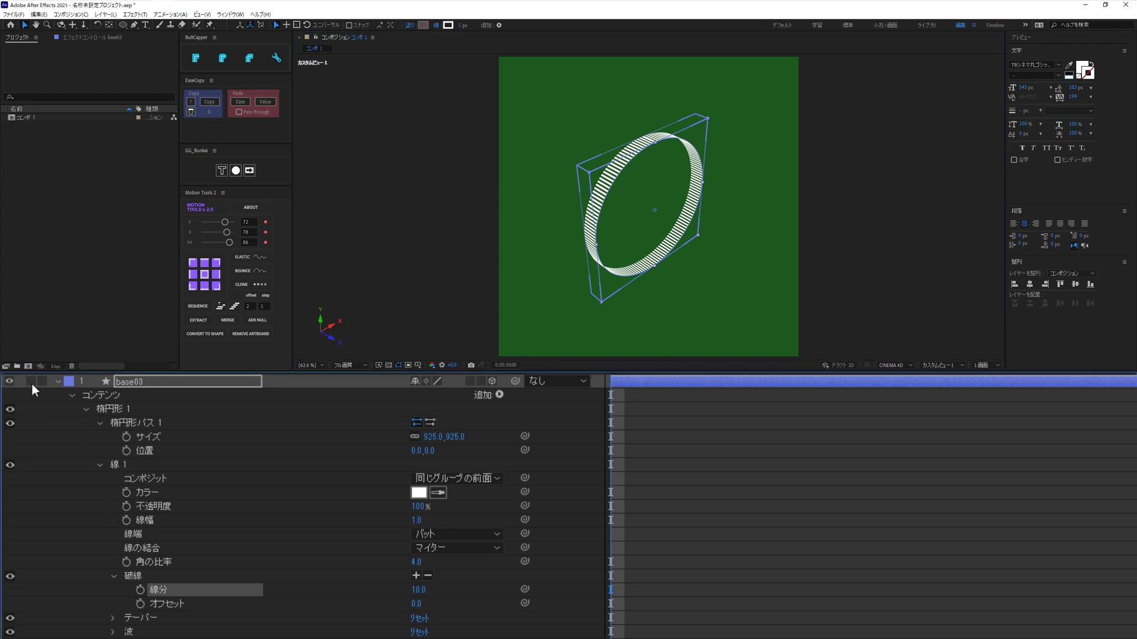
left_click(708, 470)
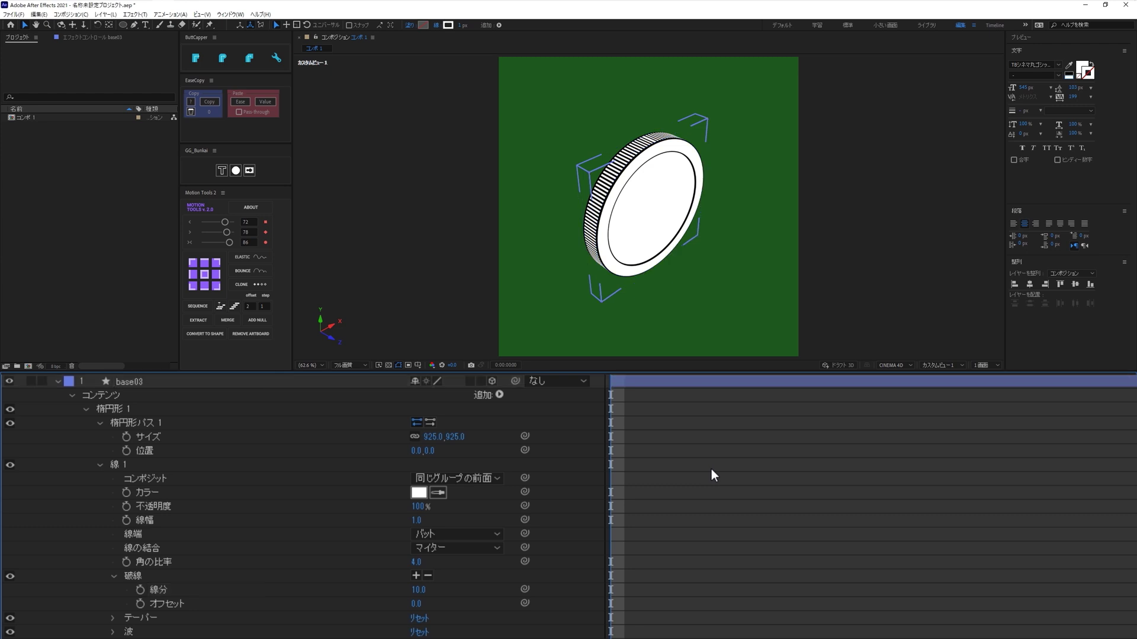
mouse_move(737, 298)
left_mouse_down()
mouse_move(703, 278)
mouse_move(727, 284)
left_mouse_up()
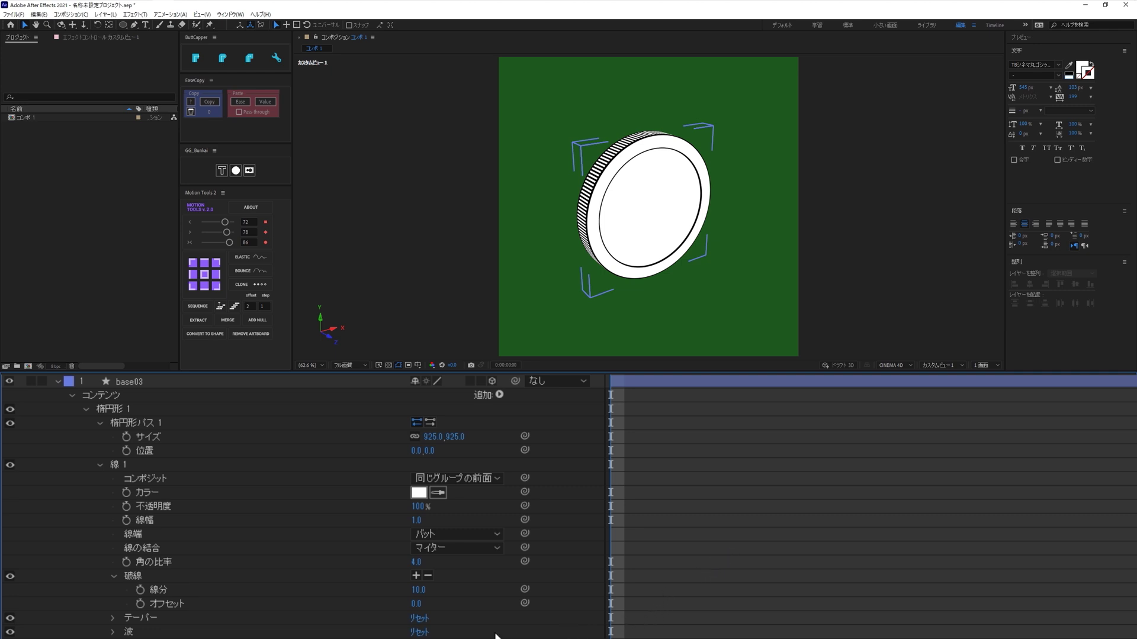
- Add Gap and Dash 2 to the rim stroke and set Dash 35, Gap 150, Dash 2 150
left_click(416, 574)
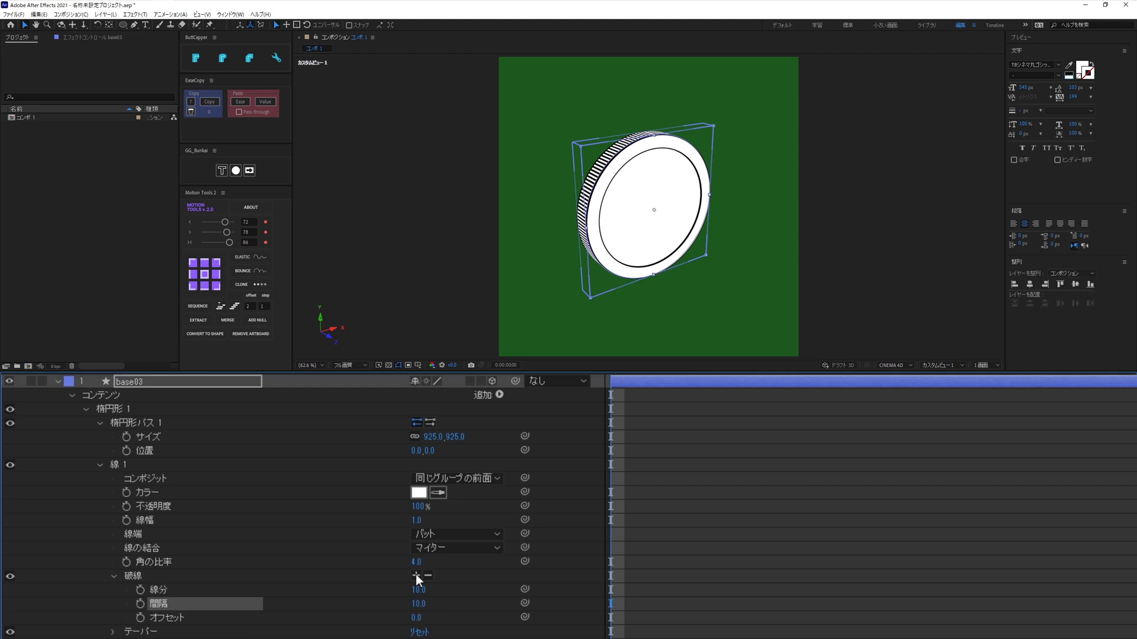
left_click(416, 574)
scroll(470, 620, "down", 1)
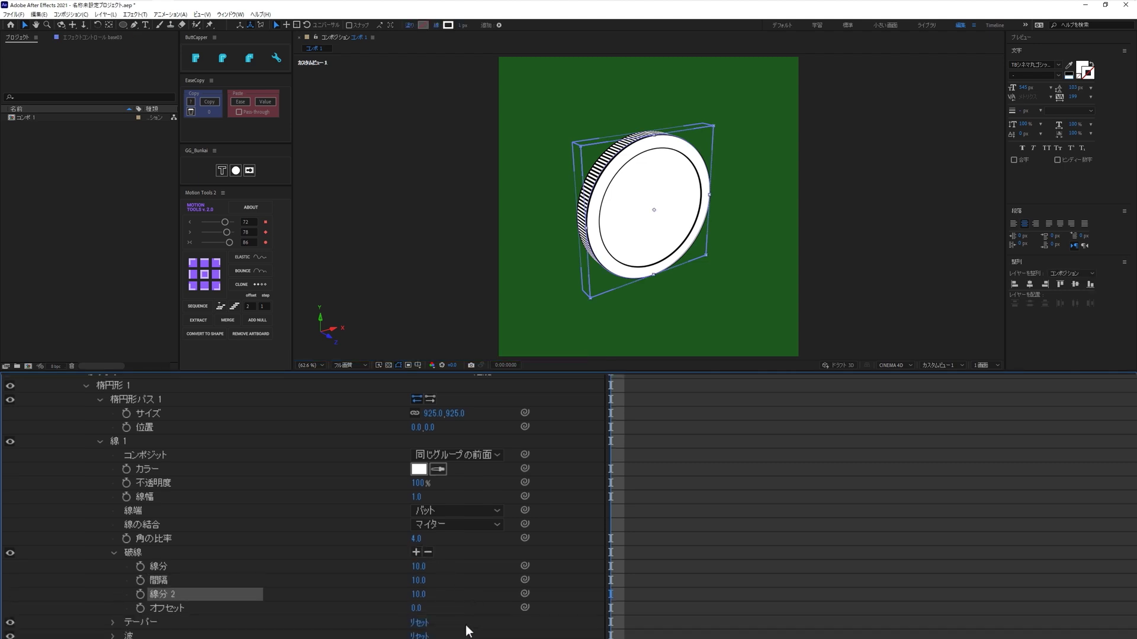
left_click(418, 567)
type("35")
key("Tab")
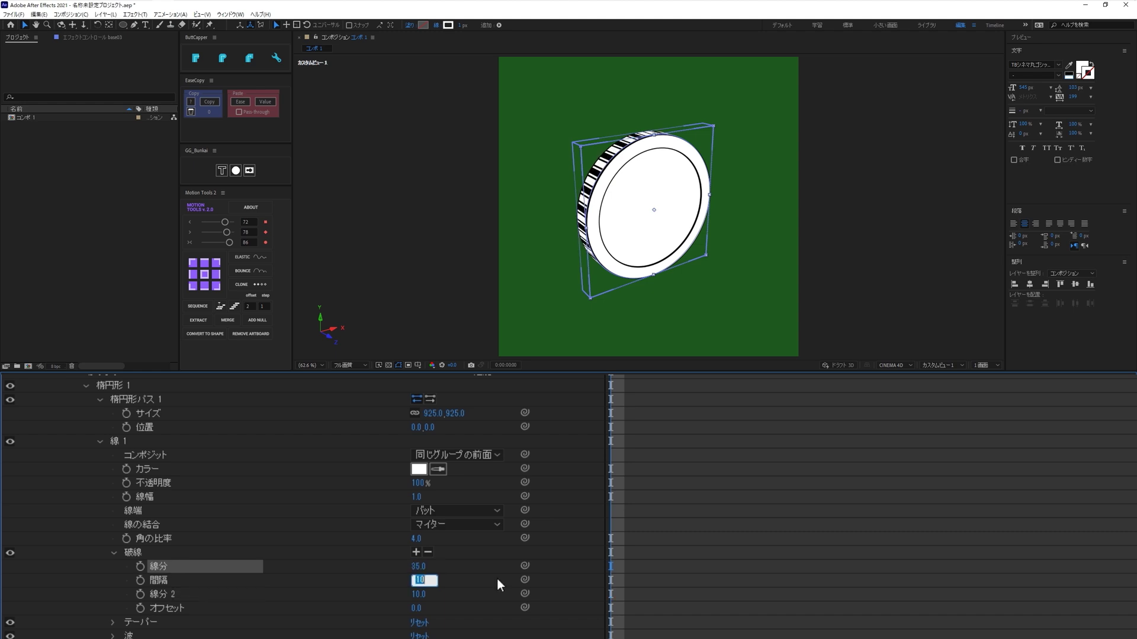
type("150")
key("Tab")
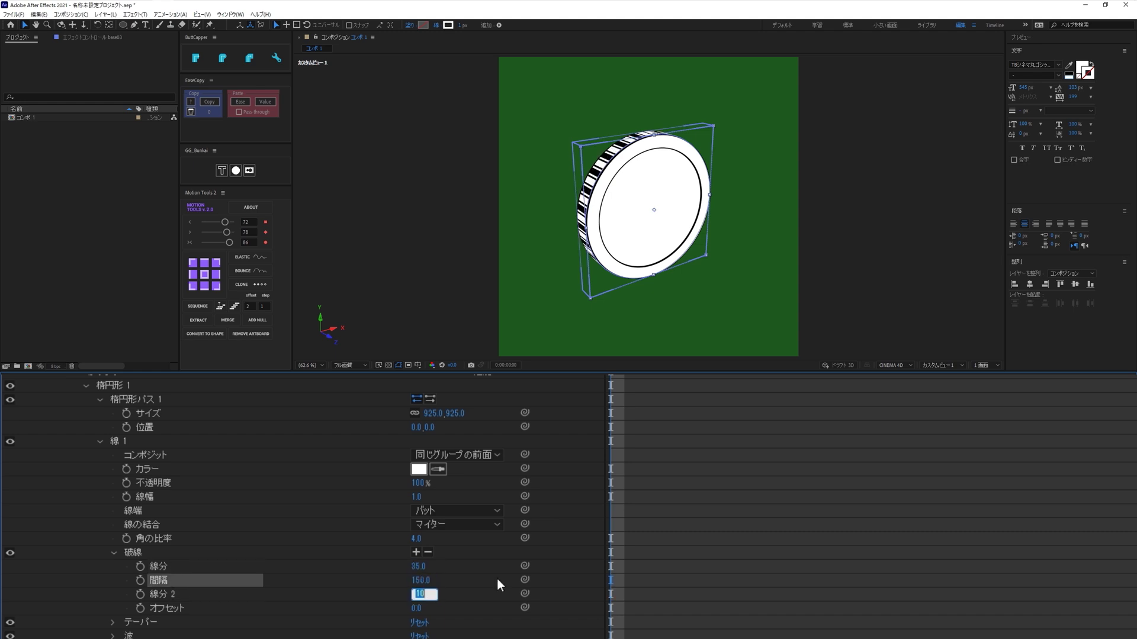
type("15")
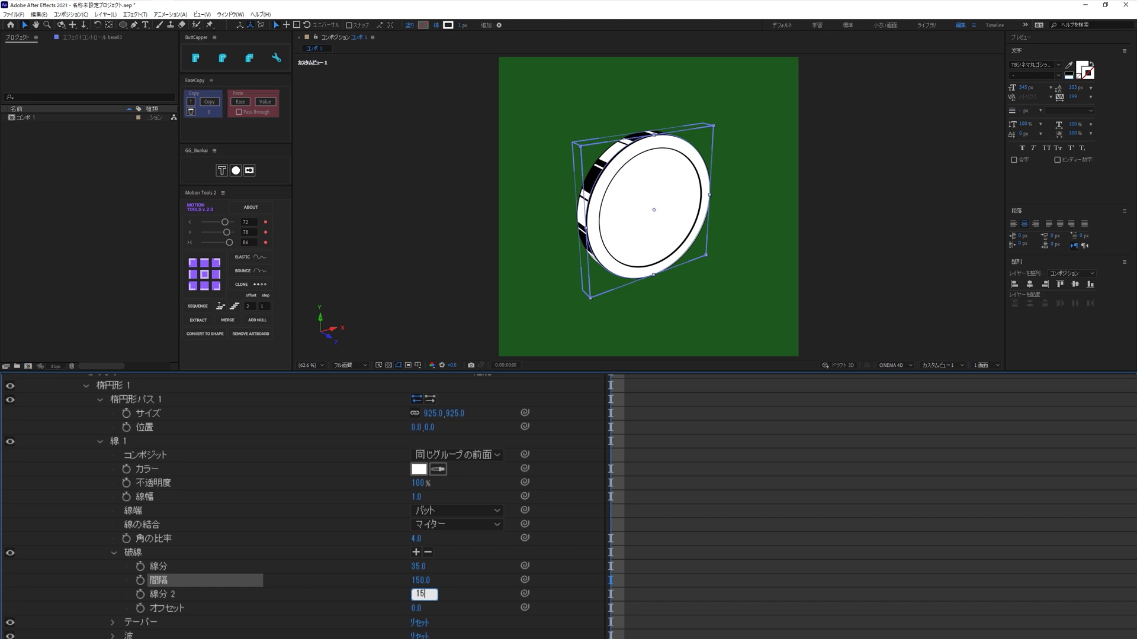
type("0")
key("Return")
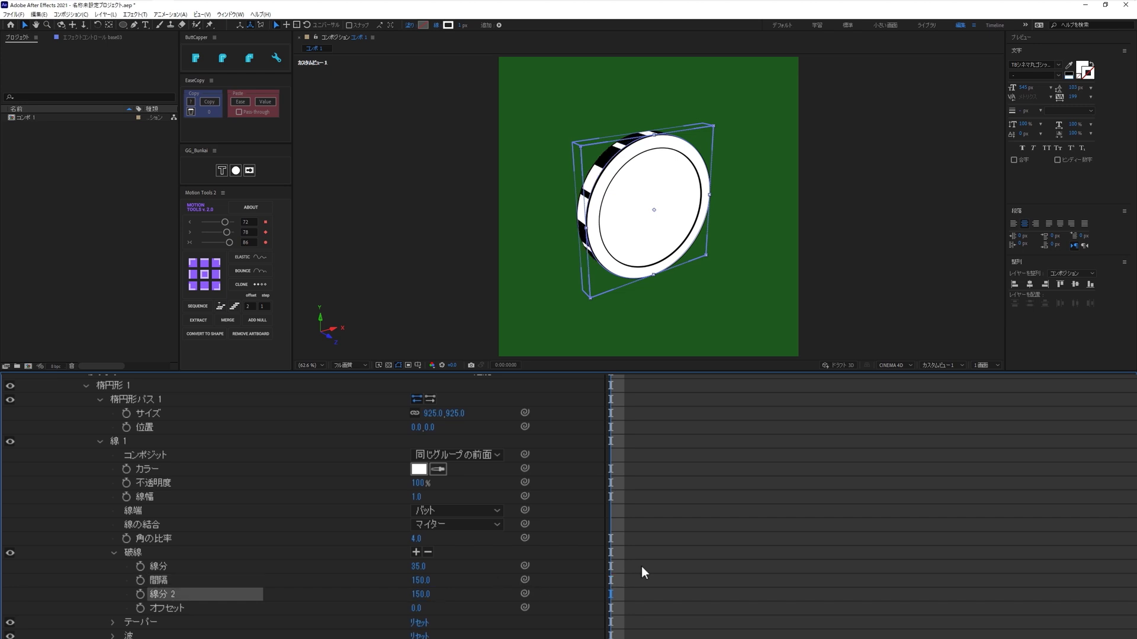
left_click(642, 566)
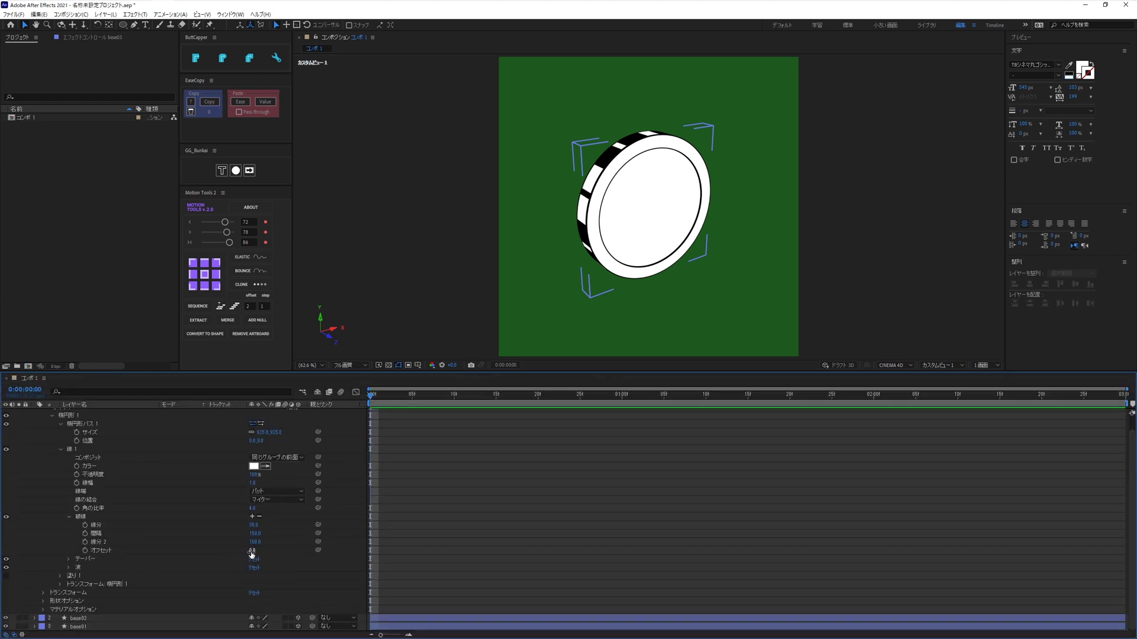
- Test-shift the dash Offset, reset it to 0, and collapse base03
mouse_move(251, 552)
left_mouse_down()
mouse_move(405, 552)
mouse_move(215, 574)
left_mouse_up()
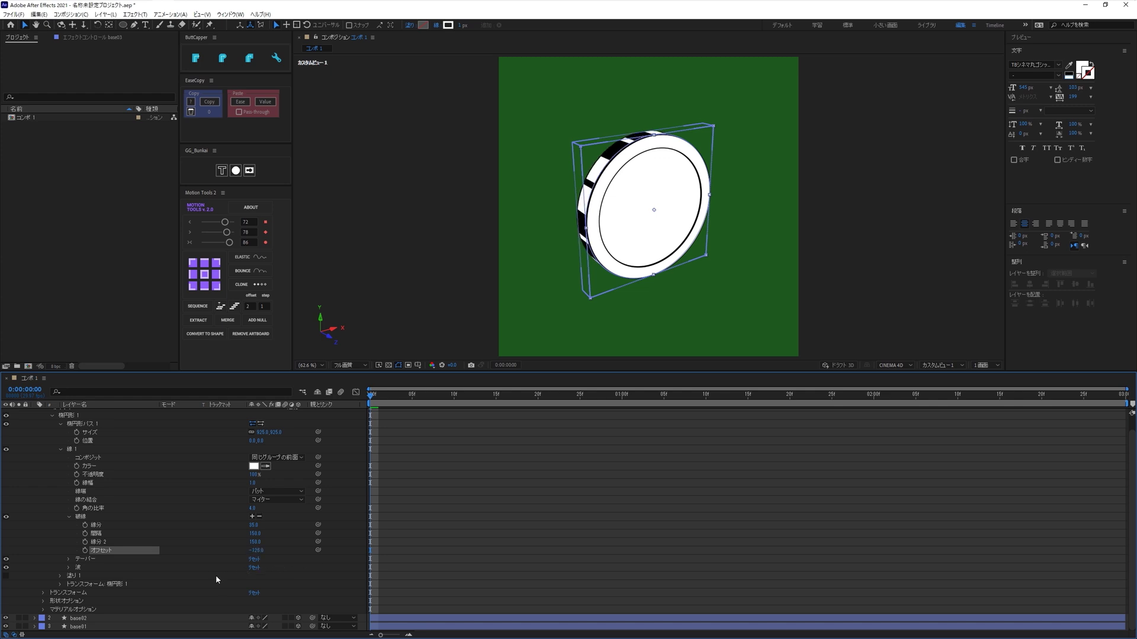
left_click(294, 580)
scroll(58, 469, "up", 1)
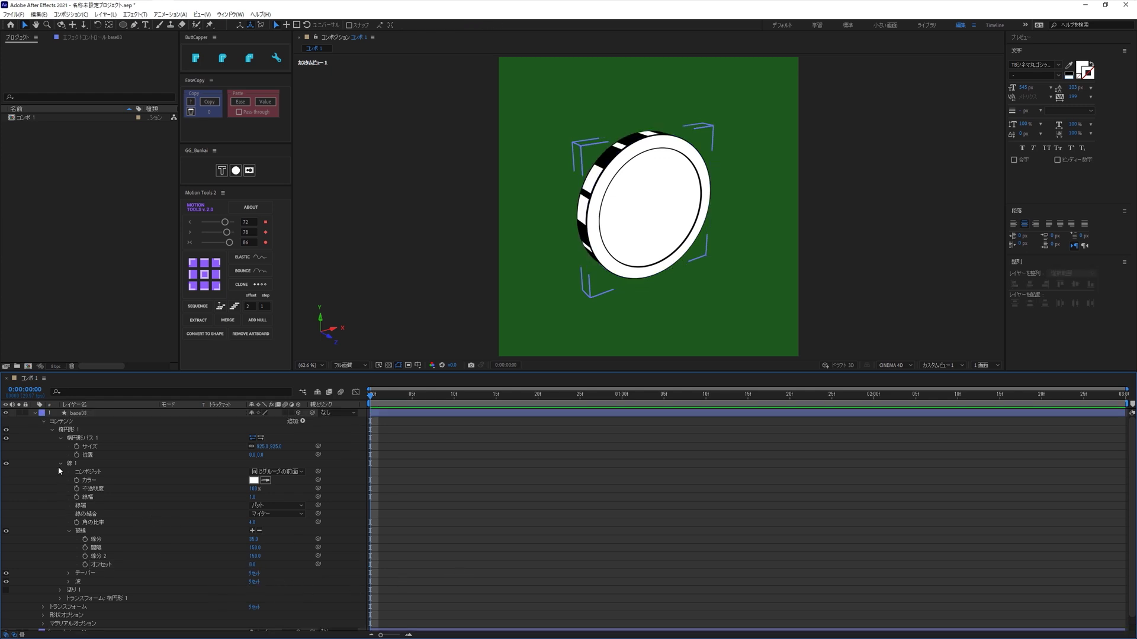
left_click(34, 414)
left_click(123, 457)
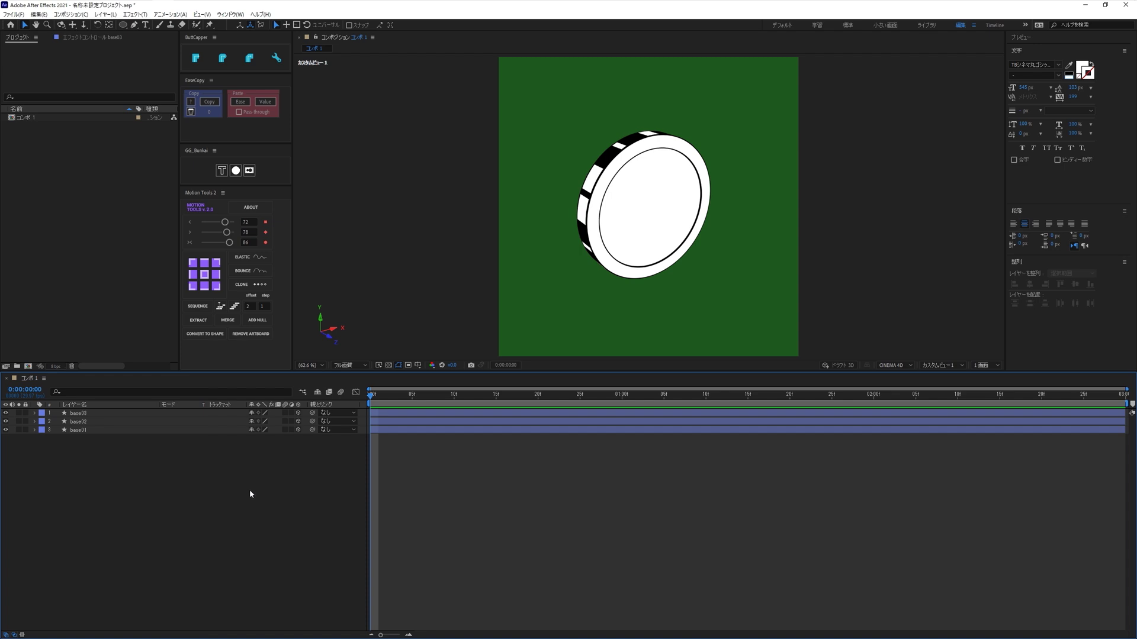
- Switch to the Active Camera view and add a soloed white '$' text layer at the composition centre
left_click(943, 365)
left_click(935, 386)
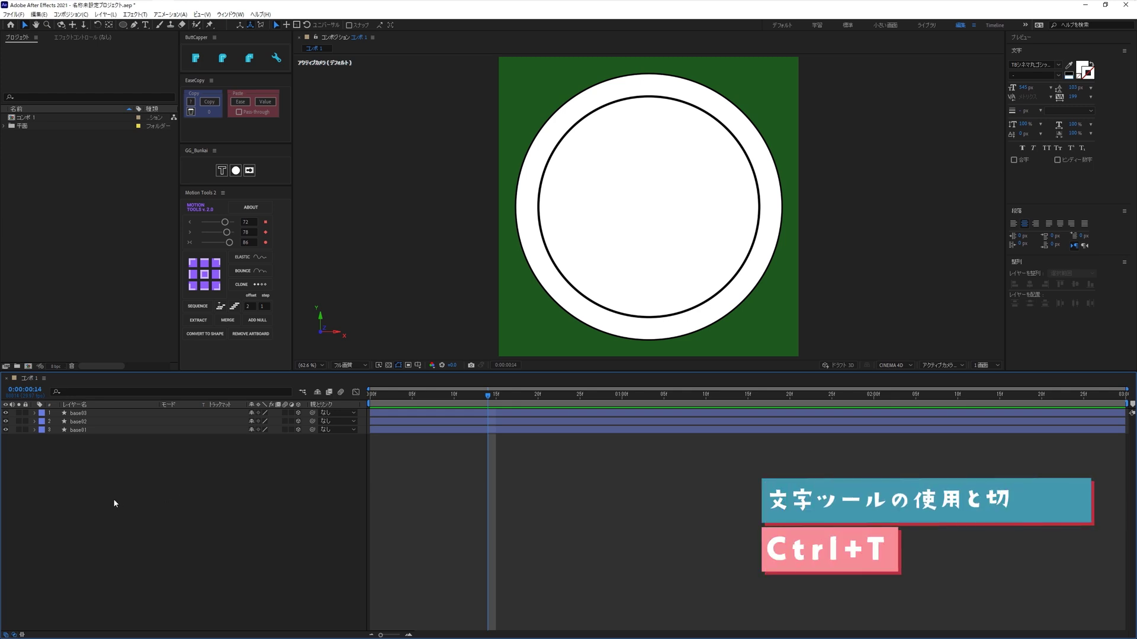
key("ctrl+alt+shift+t")
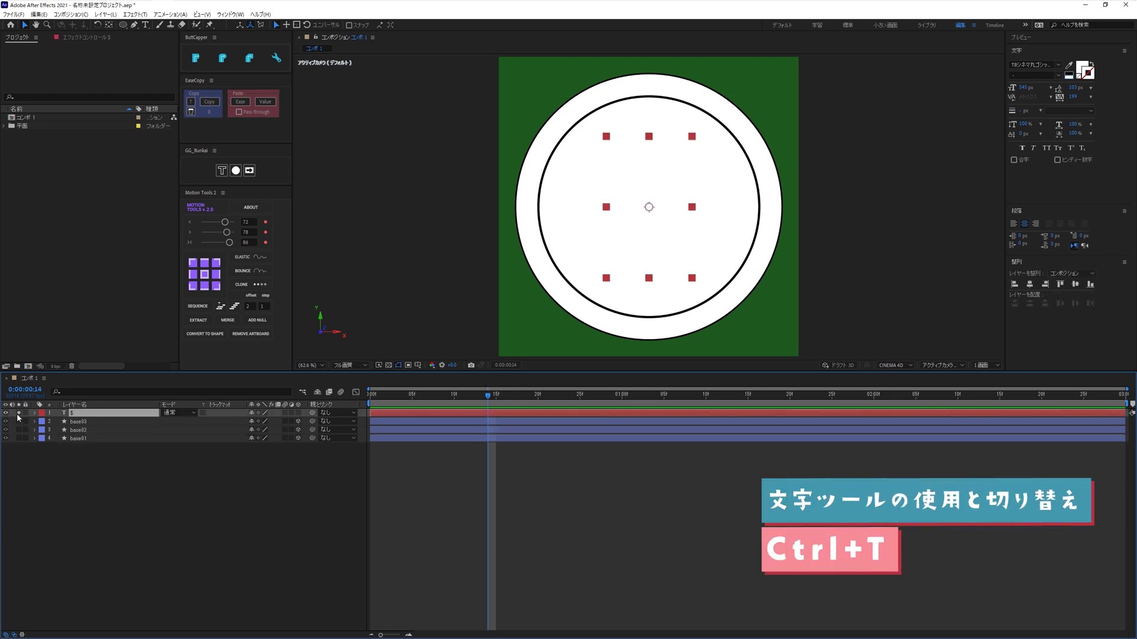
left_click(18, 413)
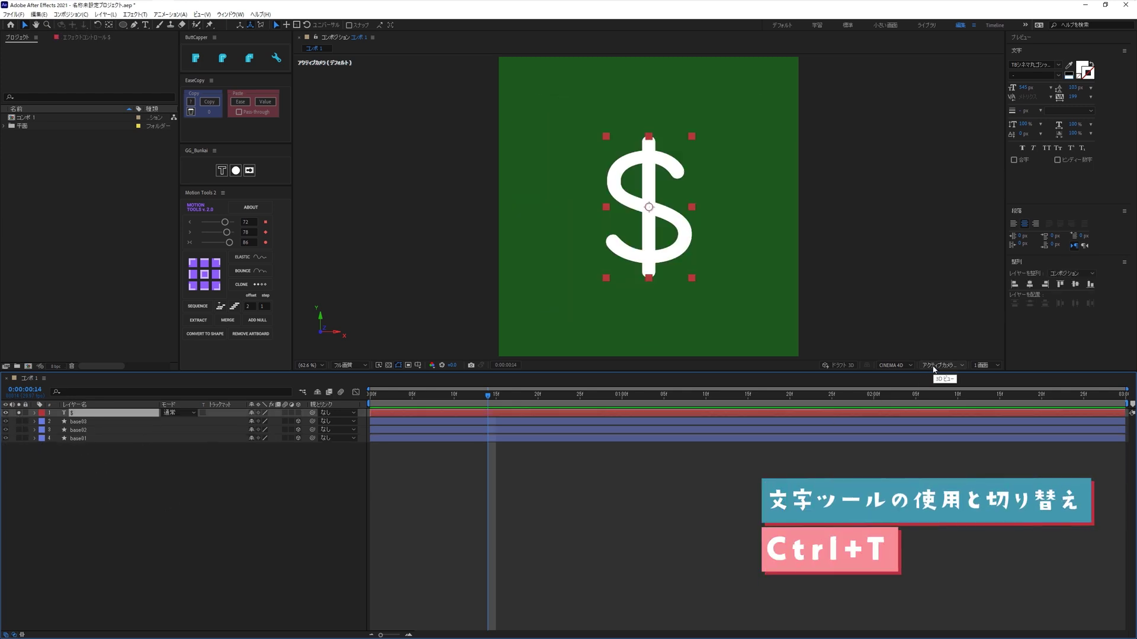
left_click(1030, 286)
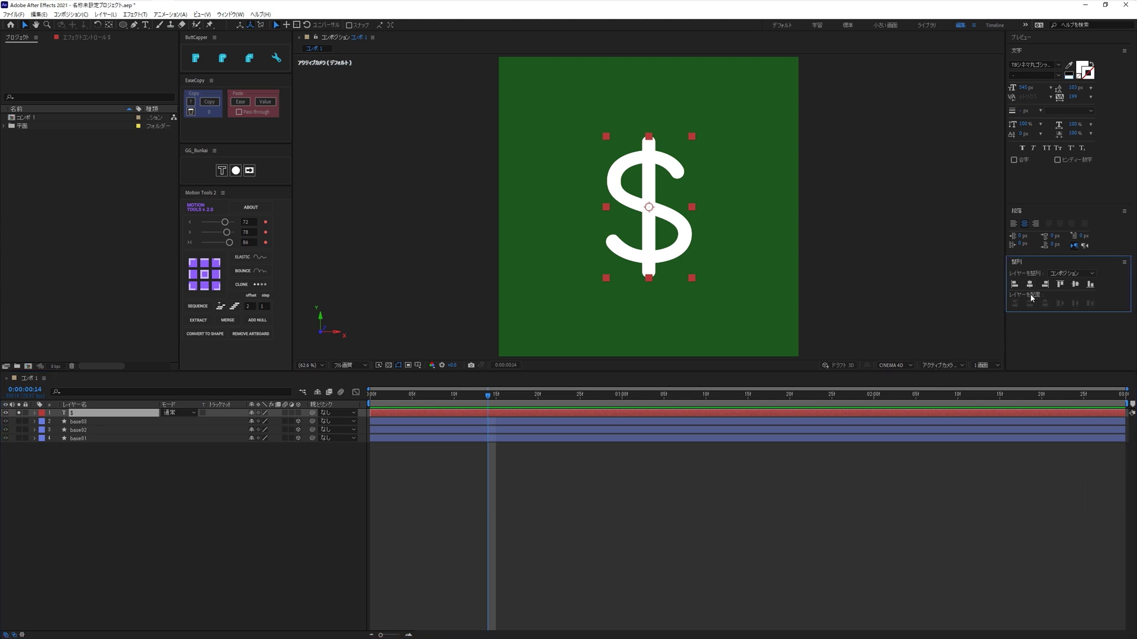
- Make the $ text layer 3D, return to Custom View 1, and try scrubbing its Extrusion Depth
left_click(298, 412)
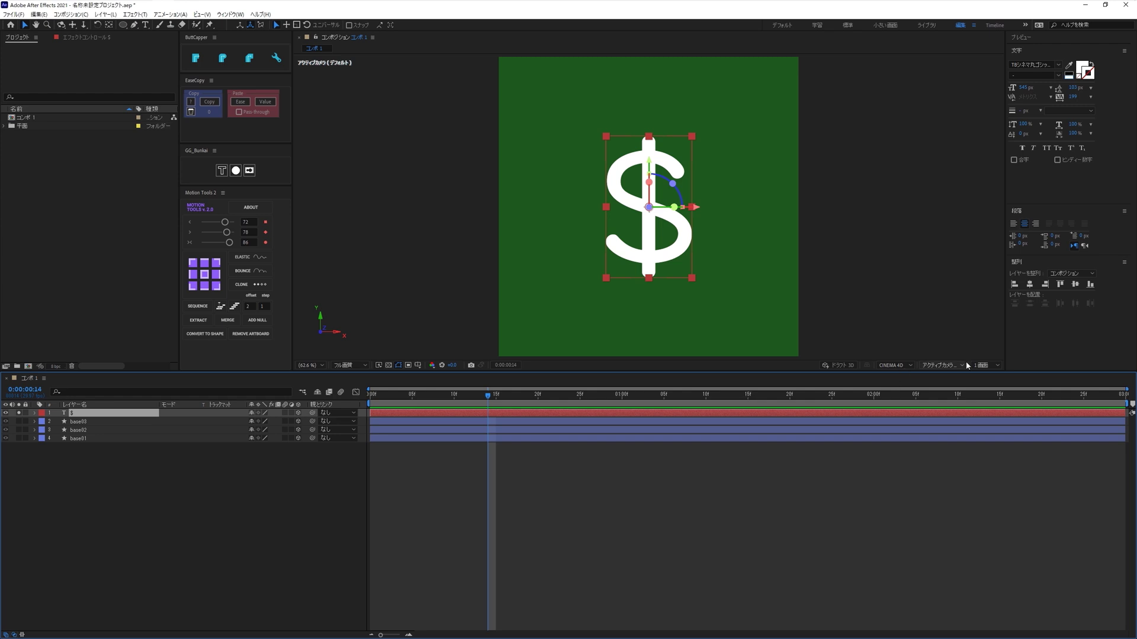
left_click(942, 366)
left_click(938, 459)
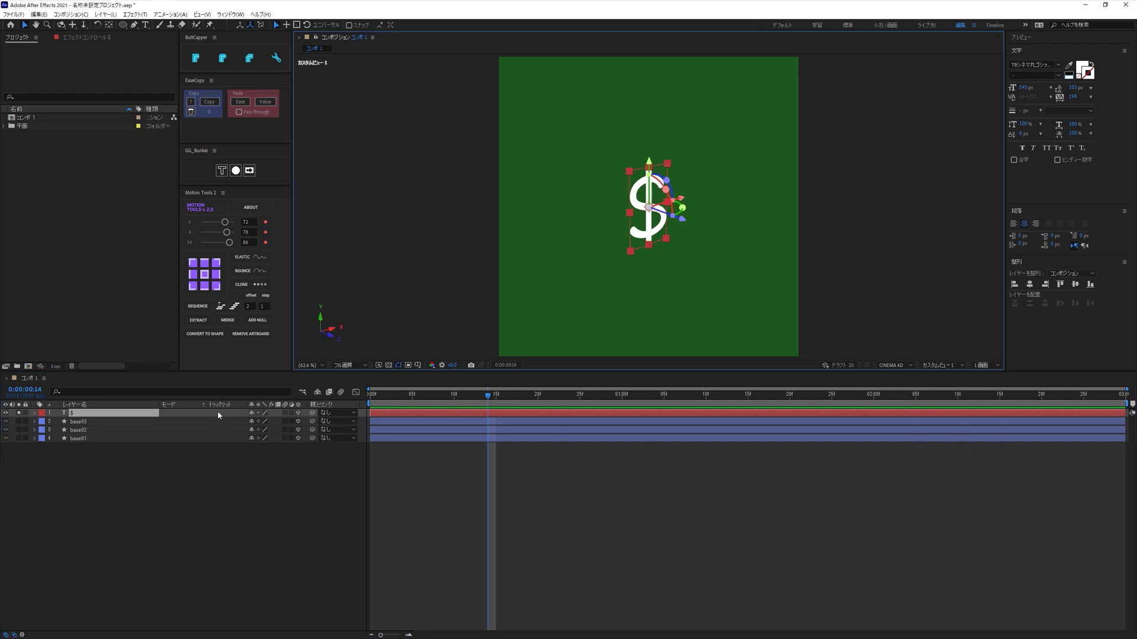
left_click(34, 413)
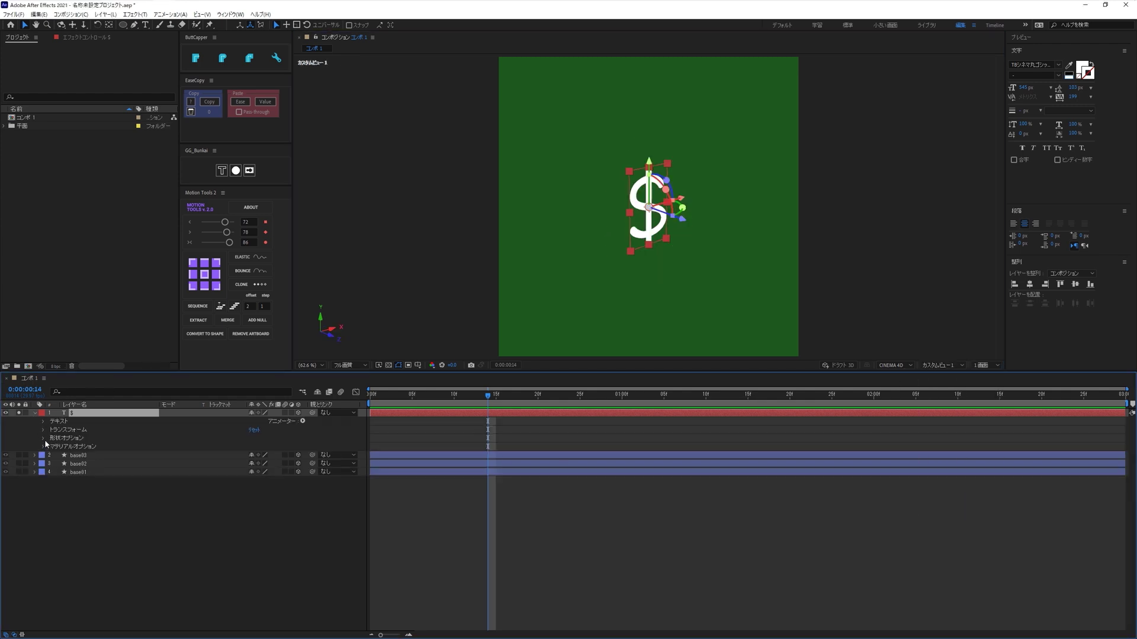
left_click(43, 439)
left_click_drag(252, 472, 642, 465)
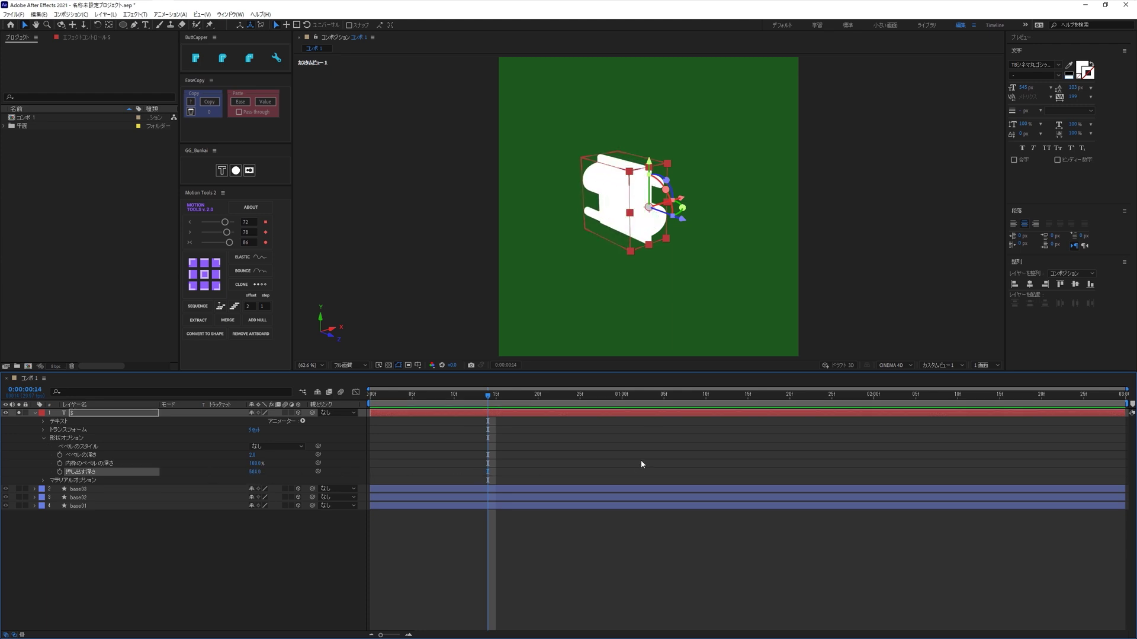
- Add an Animate > Side > Color animator to the $ text
left_click(302, 421)
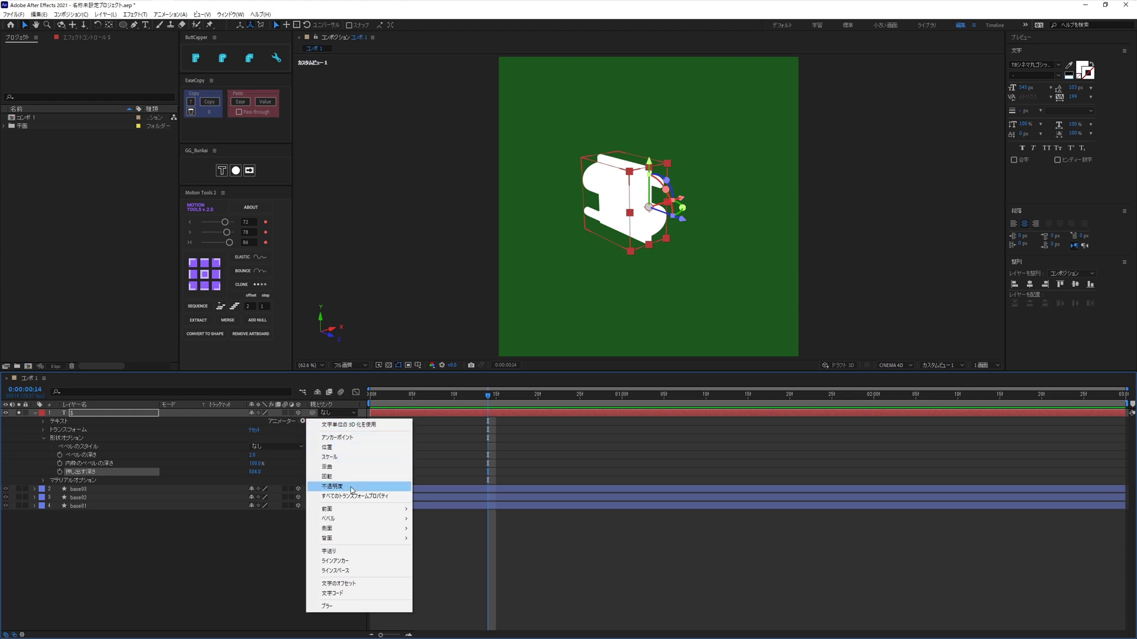
mouse_move(360, 529)
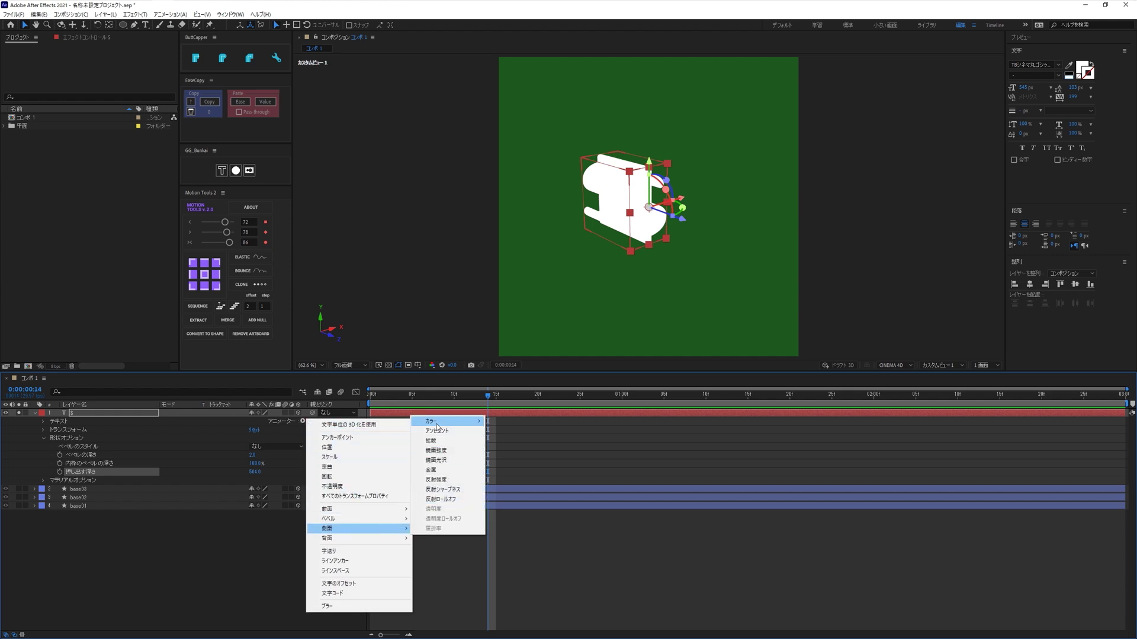
mouse_move(438, 425)
left_click(500, 425)
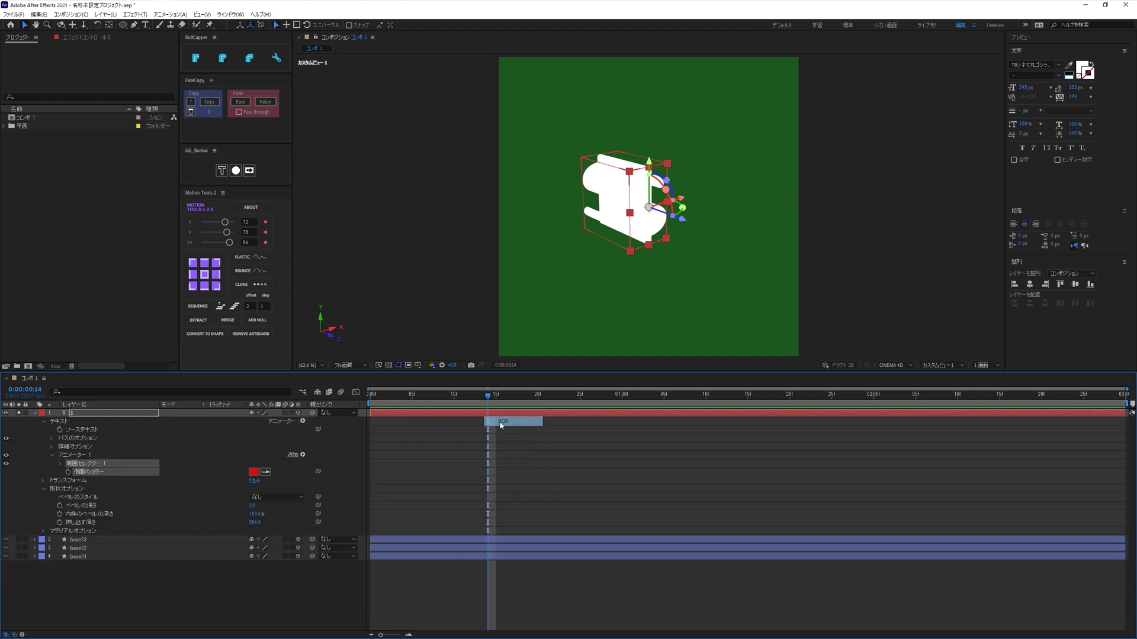
- Undo the side colour and extrusion so the $ is flat again, then collapse the layer
left_click(181, 589)
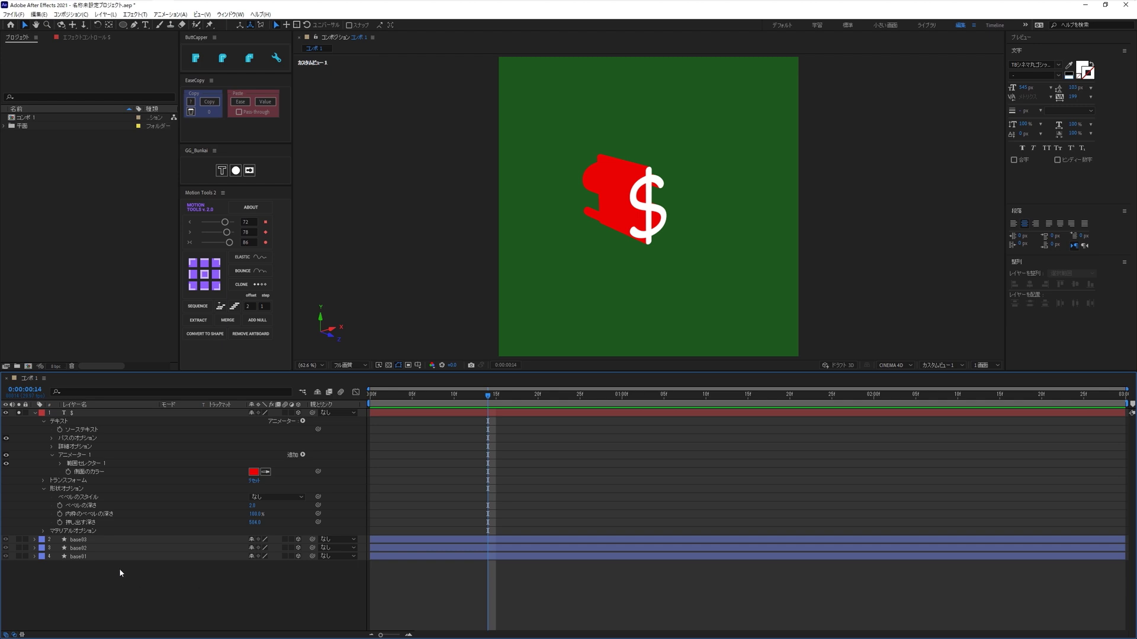
key("ctrl+z")
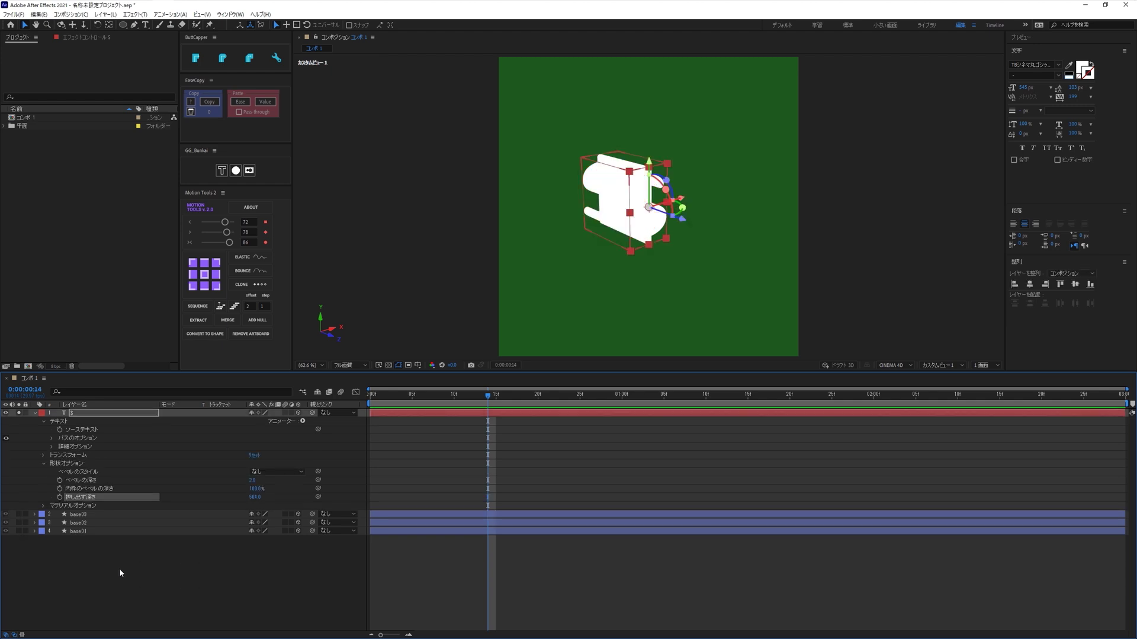
key("ctrl+z")
left_click(119, 568)
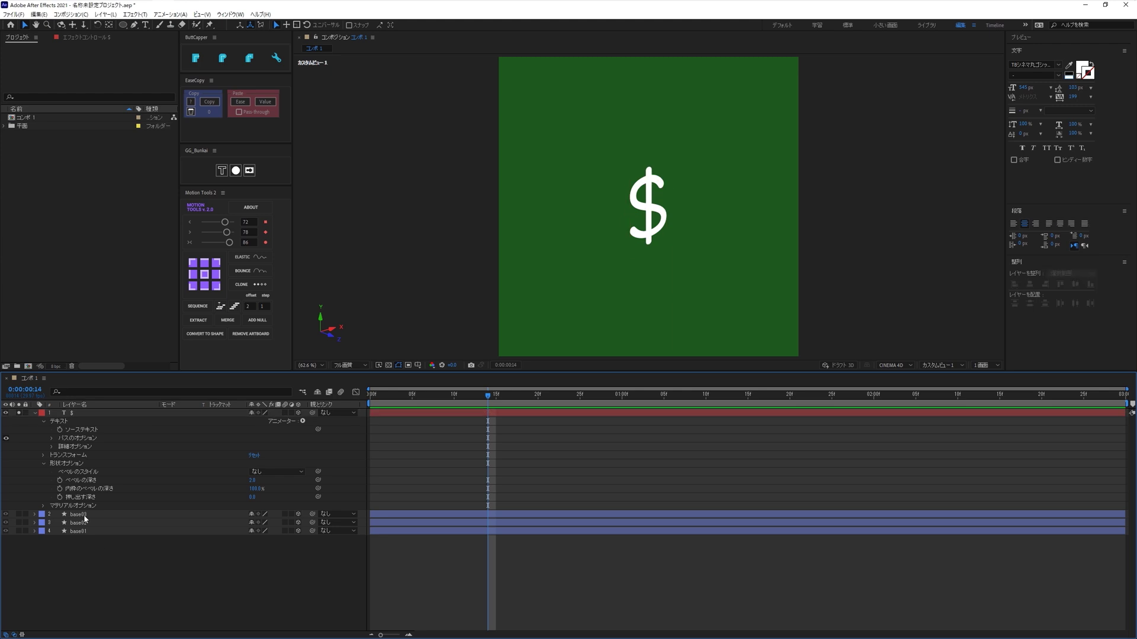
left_click(34, 413)
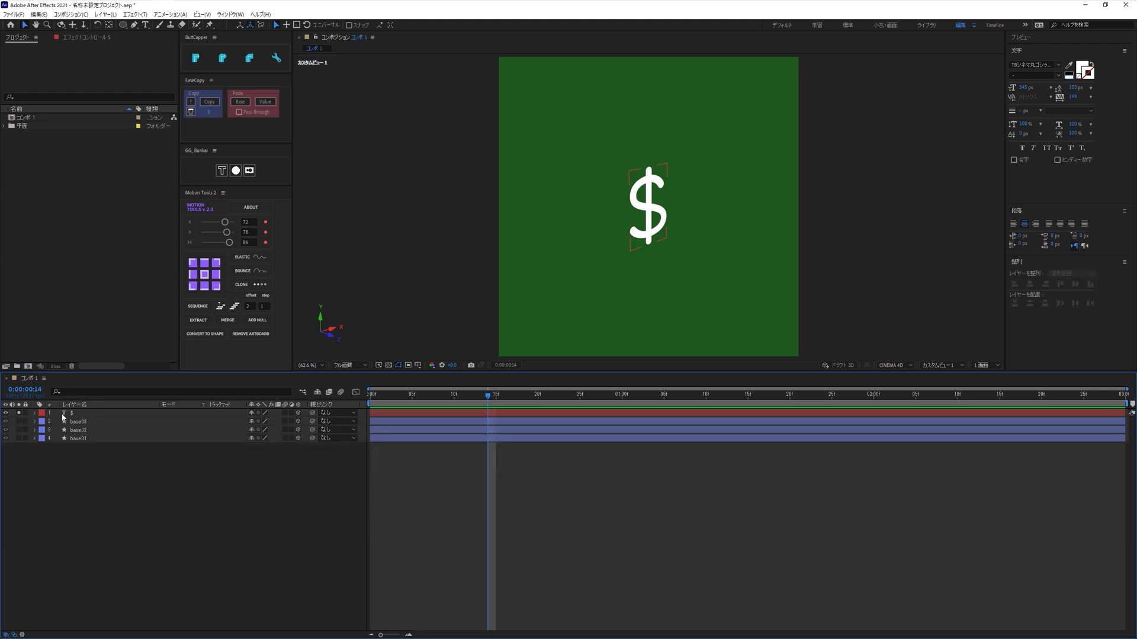
- Create a shape layer ($アウトライン) from the $ text outlines
left_click(75, 413)
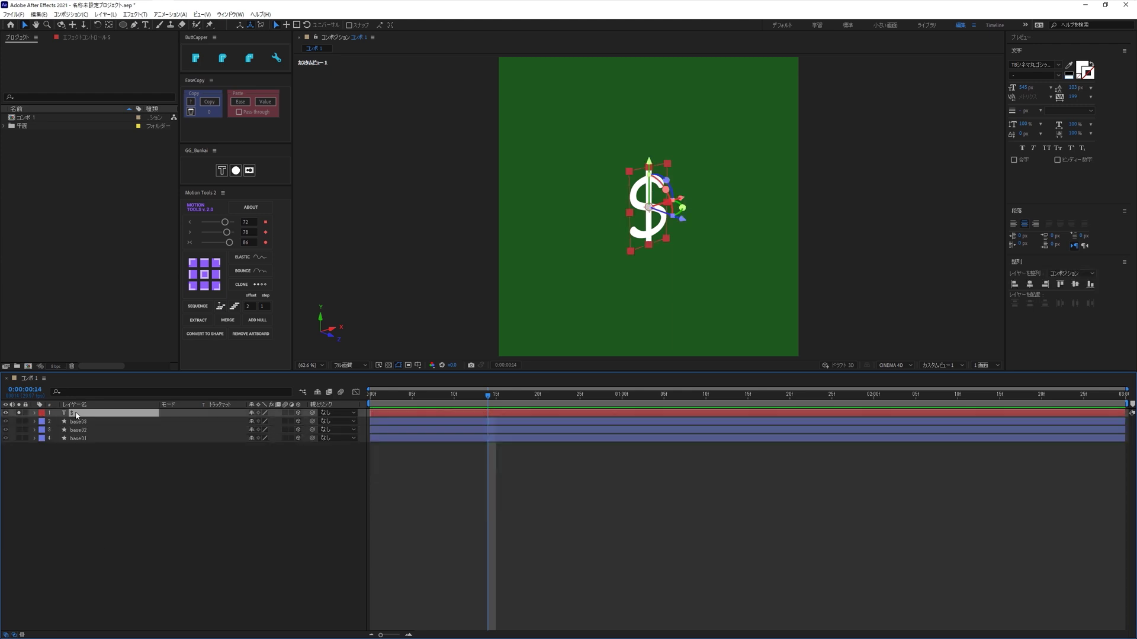
right_click(76, 415)
mouse_move(137, 342)
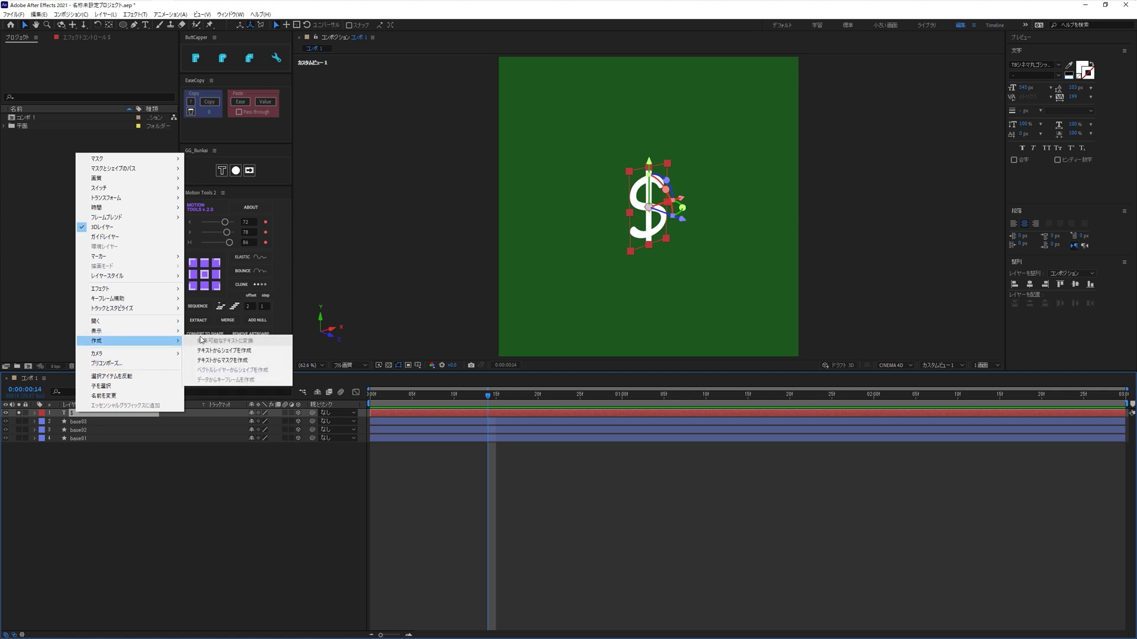
left_click(242, 353)
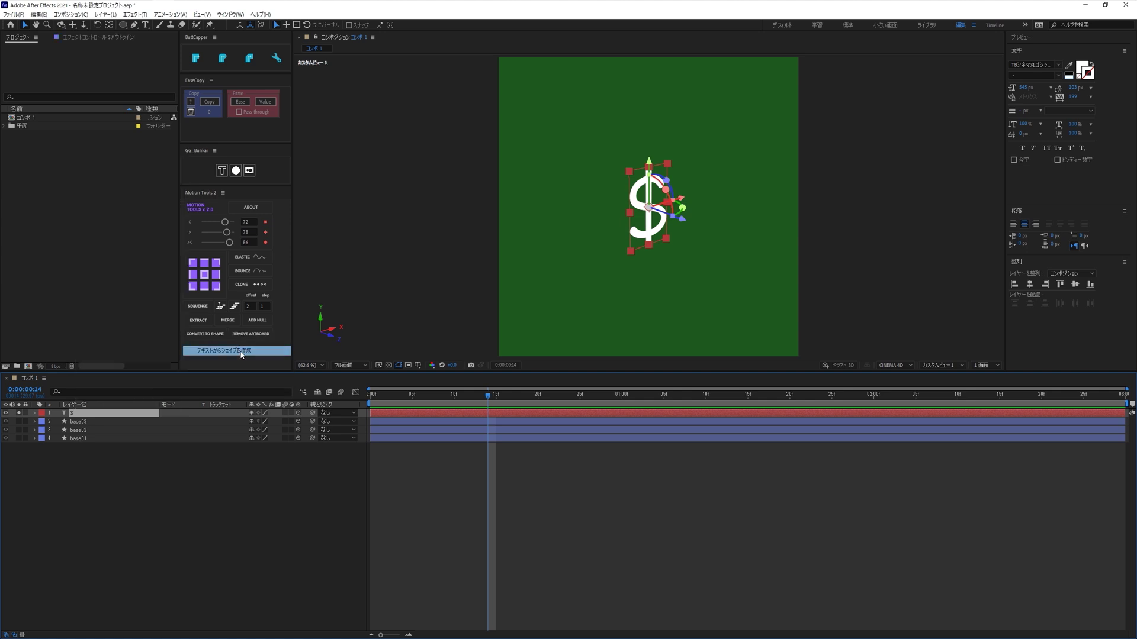
left_click(115, 493)
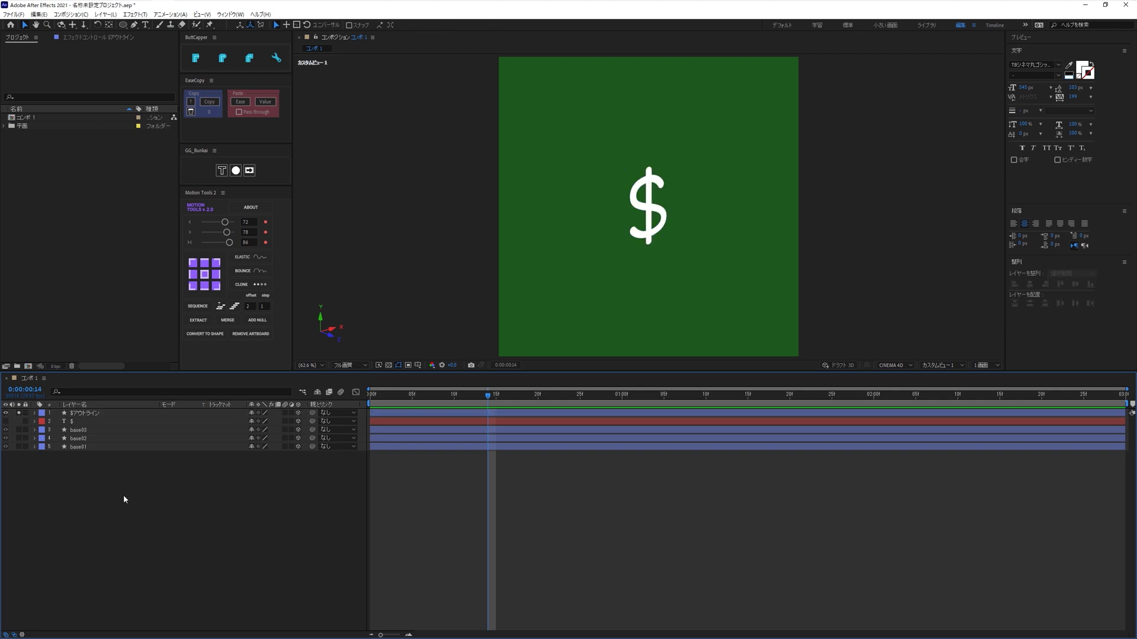
- Send the original $ text layer to the bottom of the stack with Ctrl+Shift+[
left_click(74, 421)
key("Return")
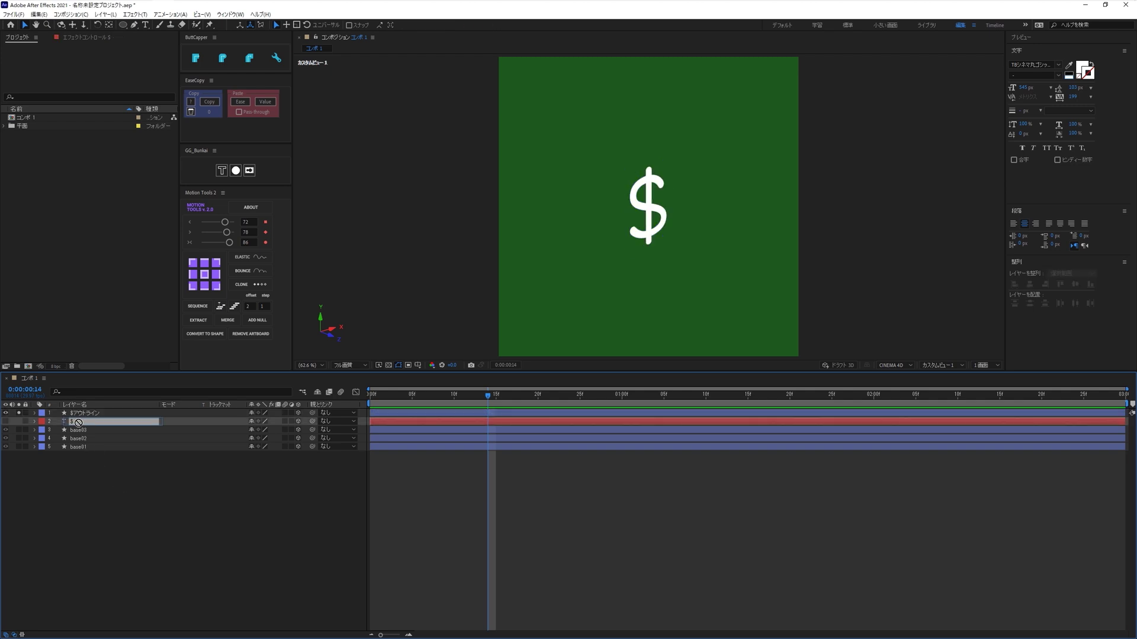
key("Return")
key("ctrl+shift+bracketleft")
left_click(118, 475)
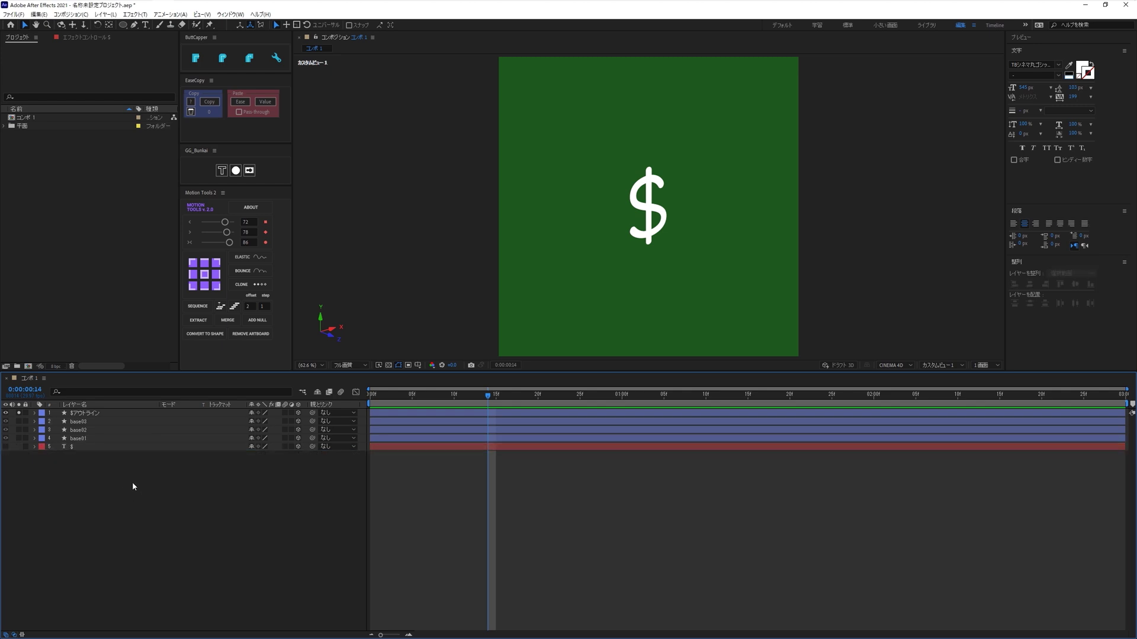
- Rename the dollar-sign outline layer to 'front'
left_click(89, 413)
key("Return")
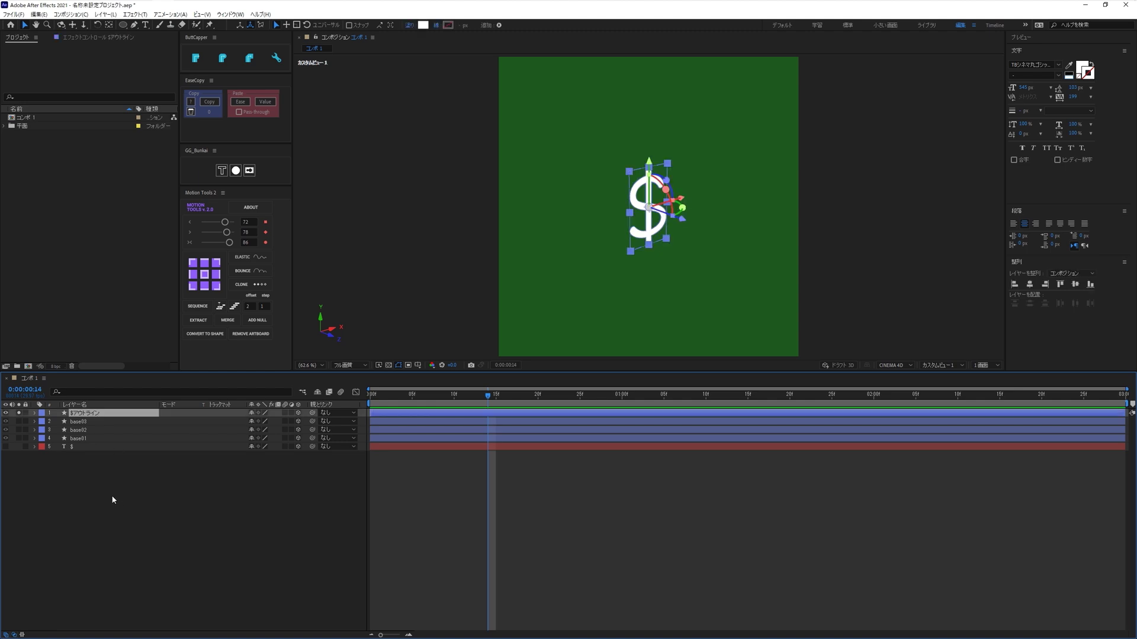
type("front")
key("Return")
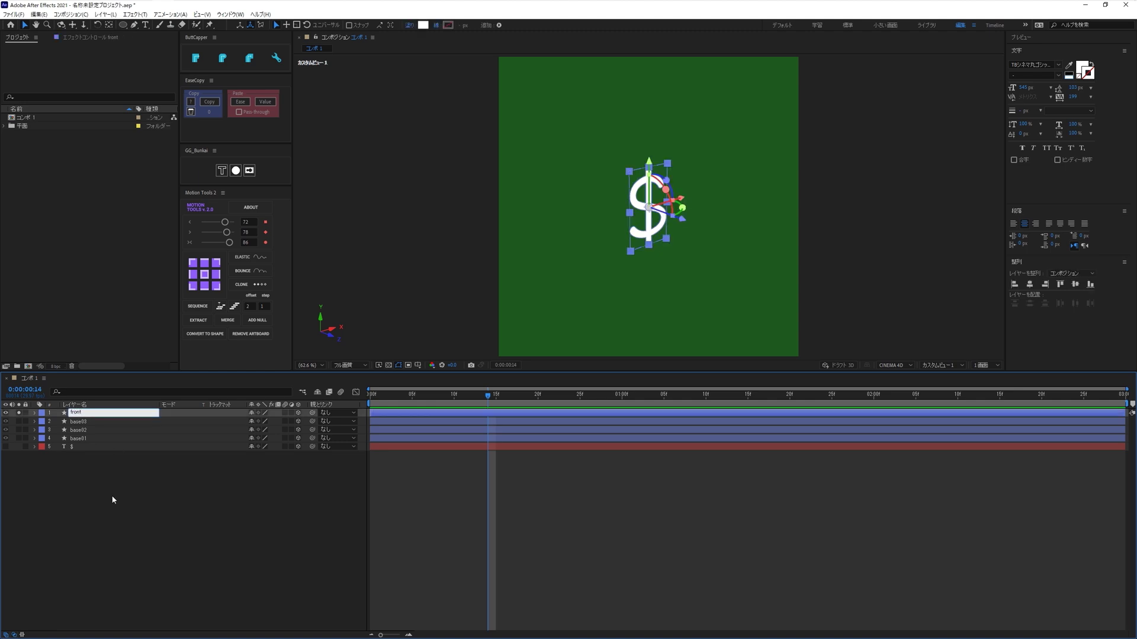
- Turn on Stroke 1 for the front $ shape and set its width to 6 px
left_click(35, 412)
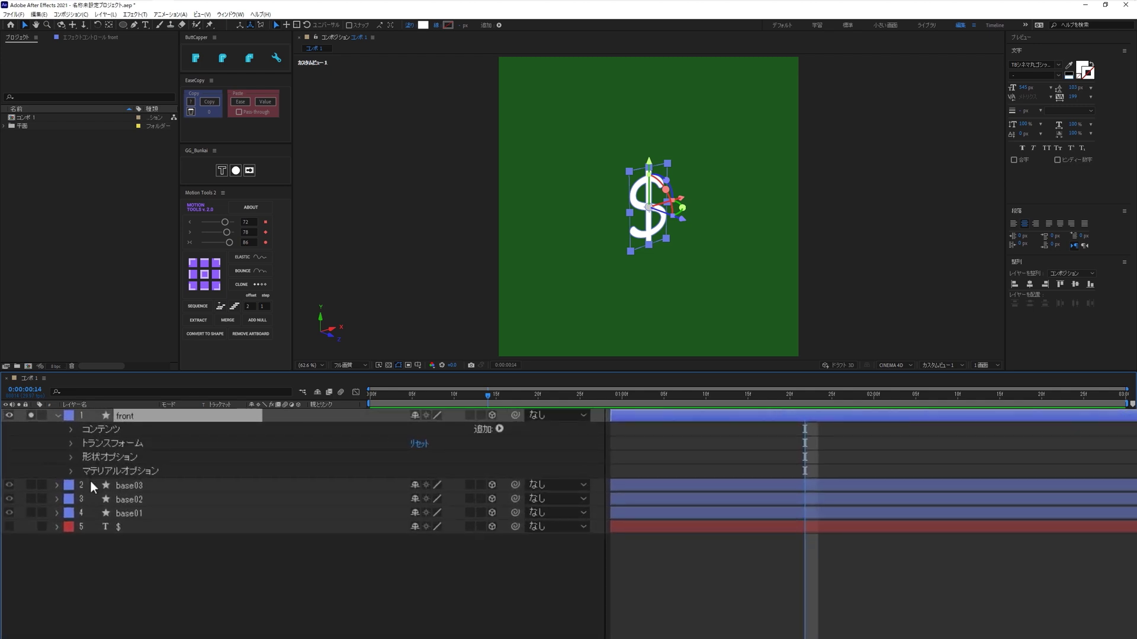
left_click(70, 432)
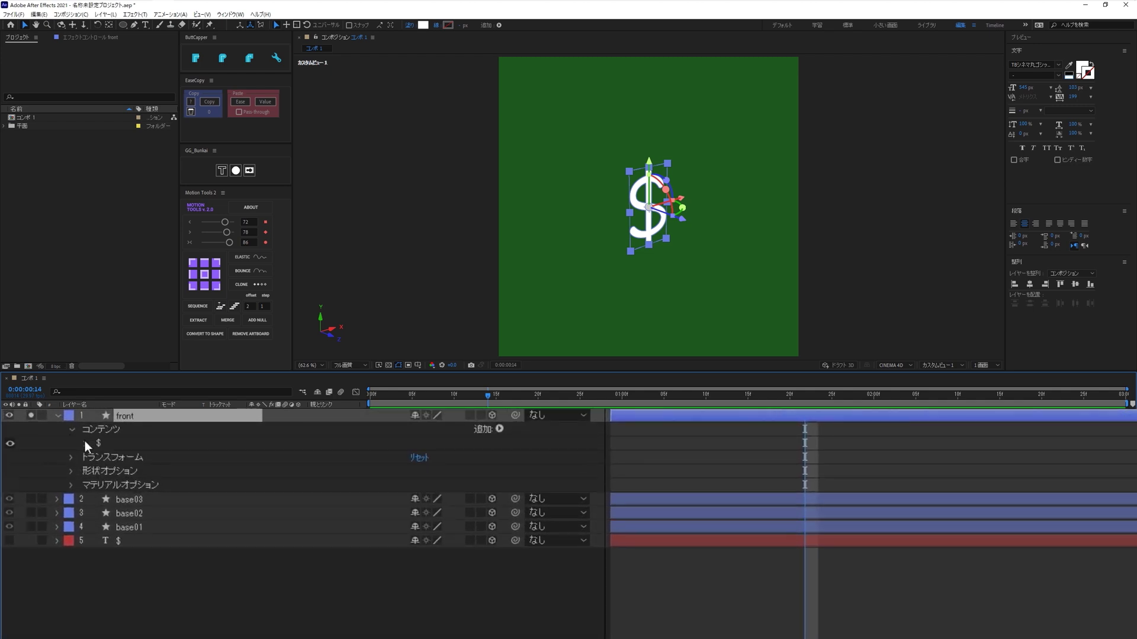
left_click(85, 442)
left_click(10, 526)
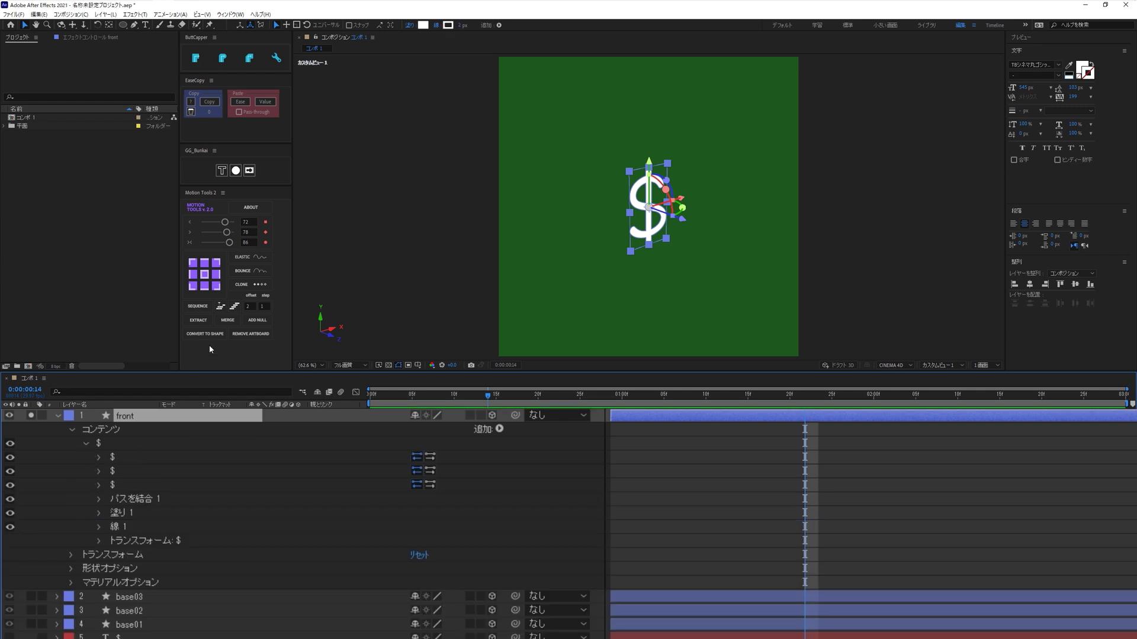
left_click(448, 25)
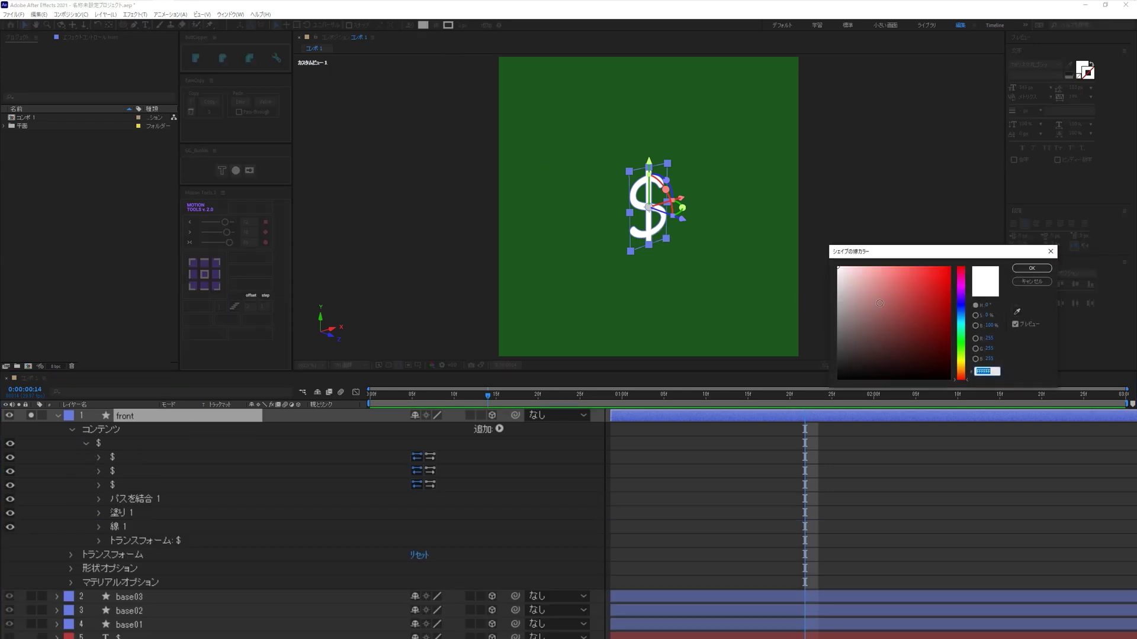
left_click(1030, 269)
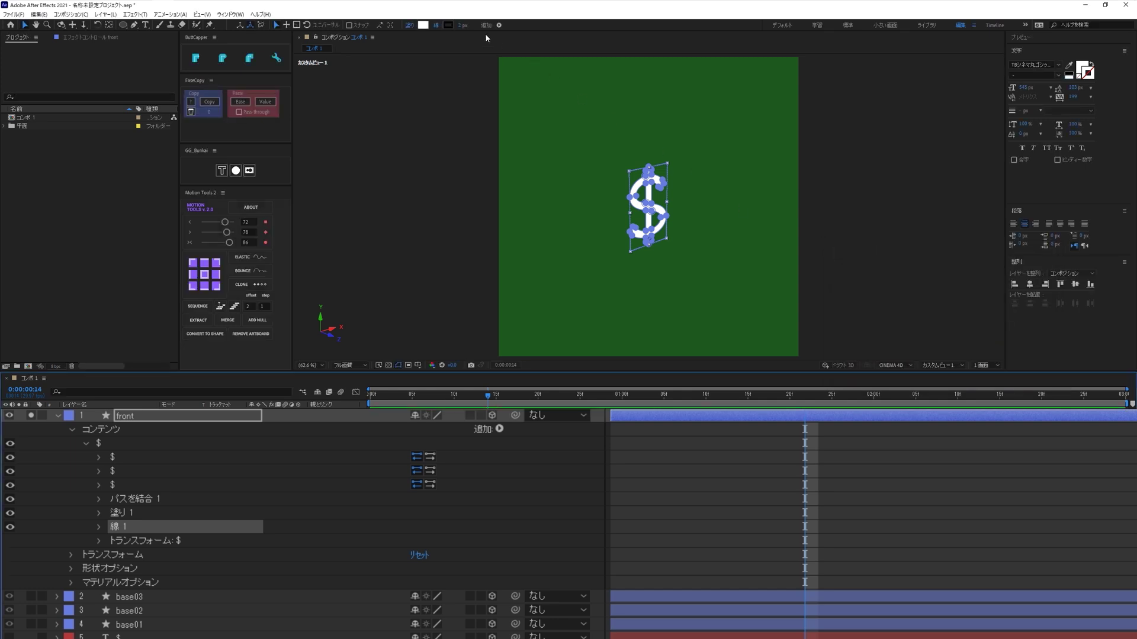
left_click(463, 25)
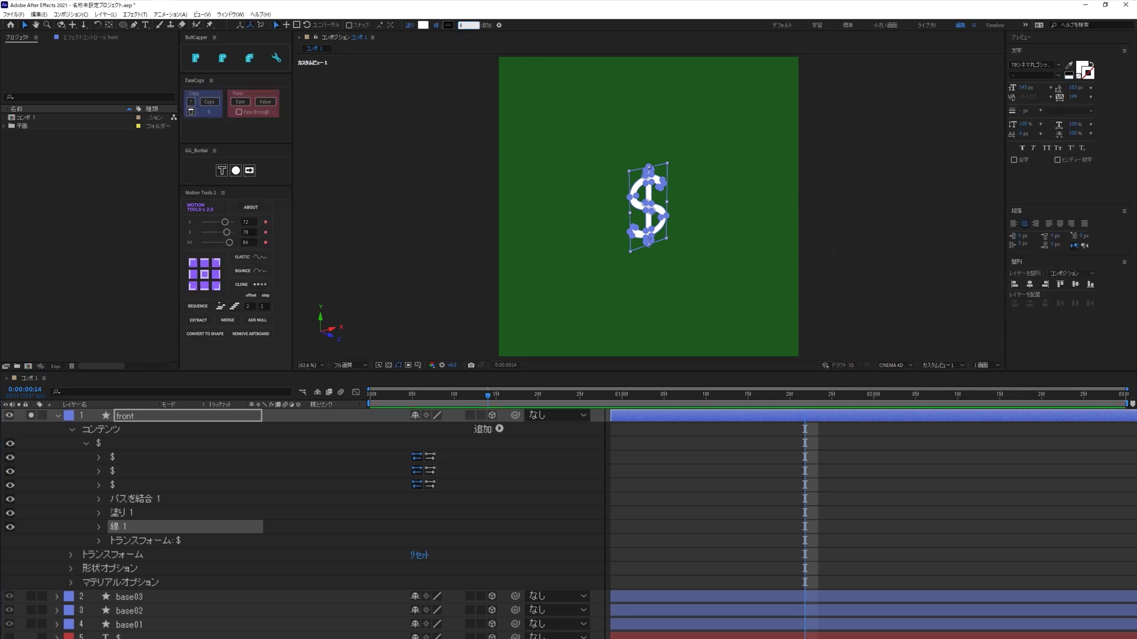
type("6")
key("Return")
key("slash")
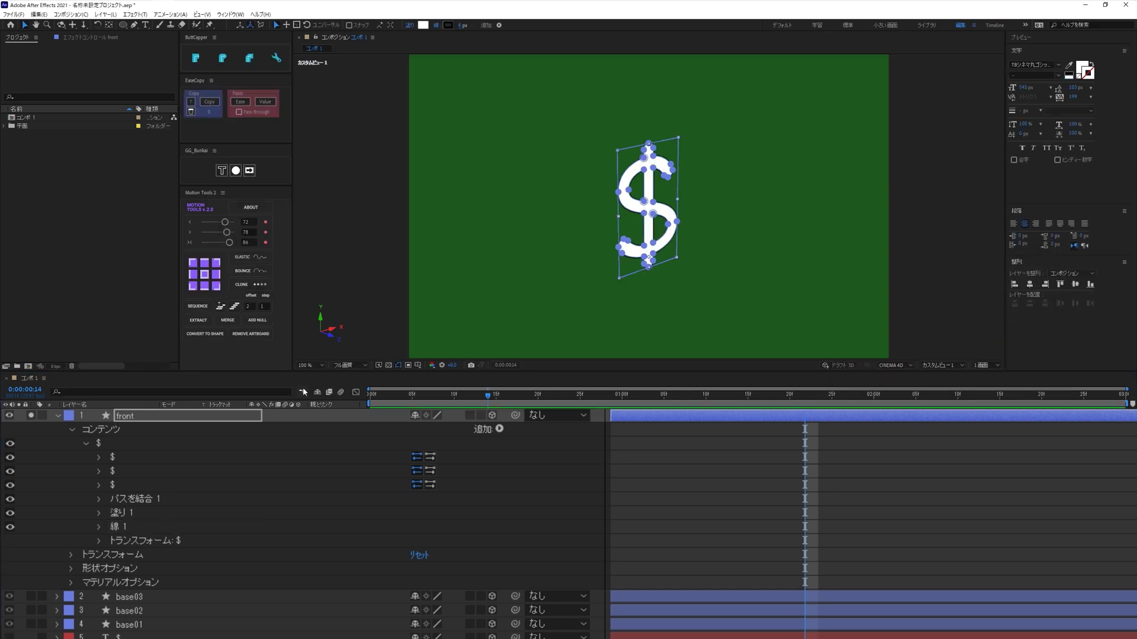
key("shift+slash")
- Set the front layer's Geometry Options Extrusion Depth to 10
scroll(524, 438, "down", 2)
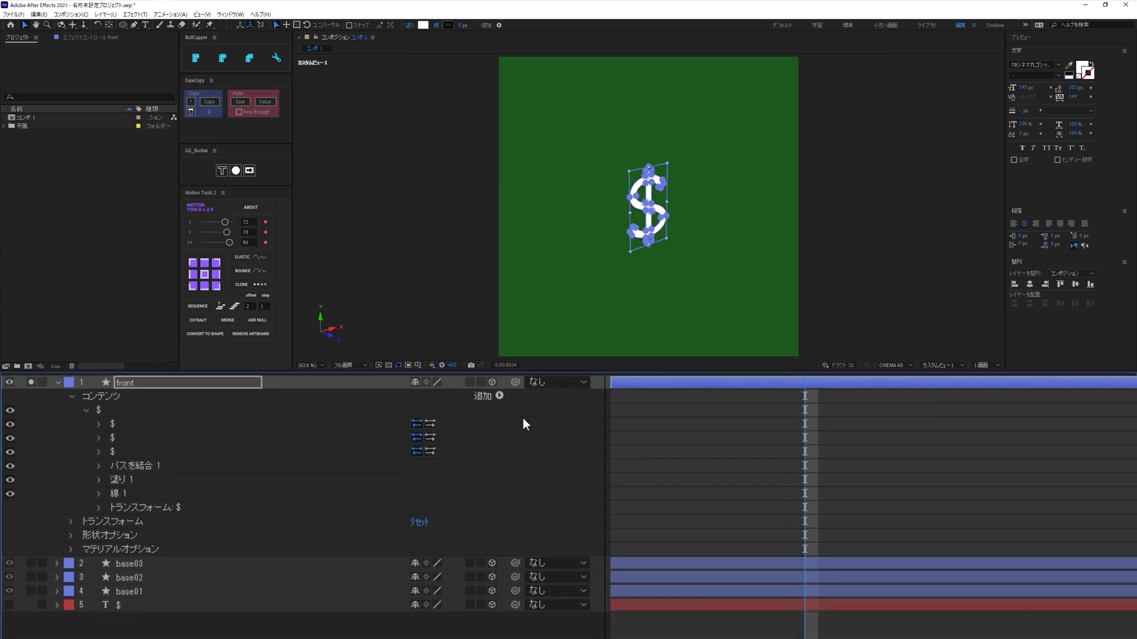
left_click(73, 530)
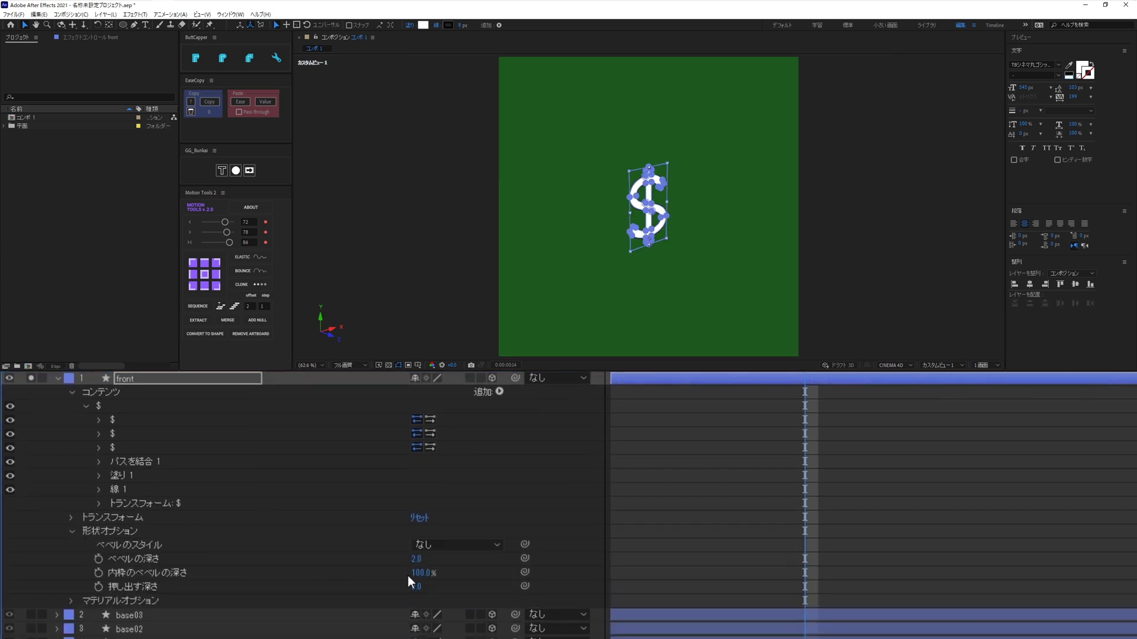
left_click(422, 586)
type("10")
key("Return")
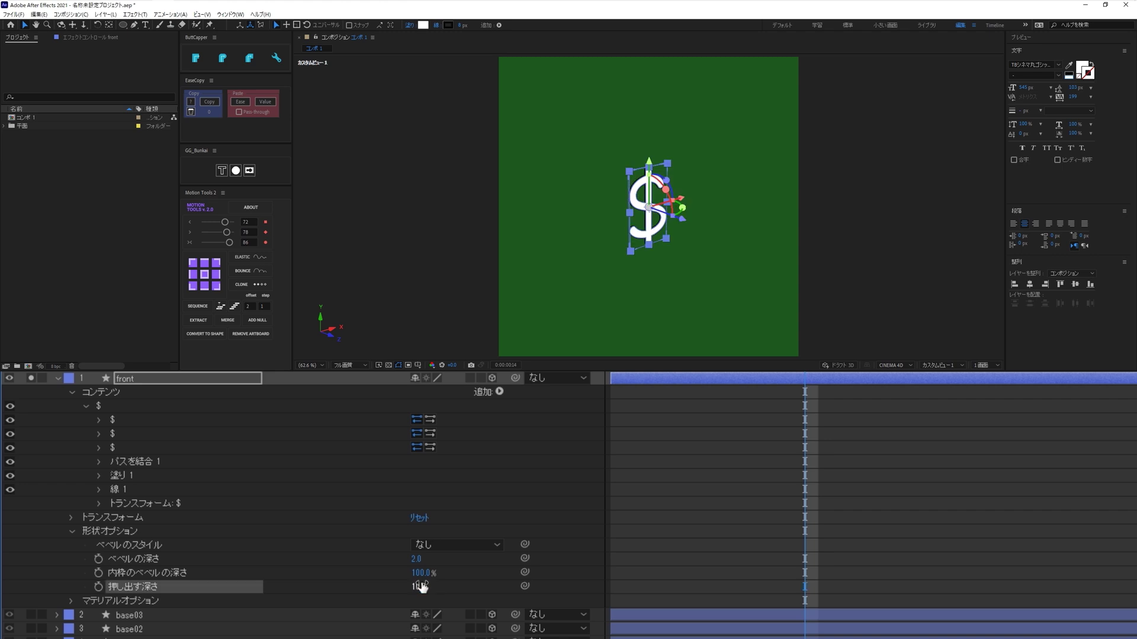
left_click(251, 605)
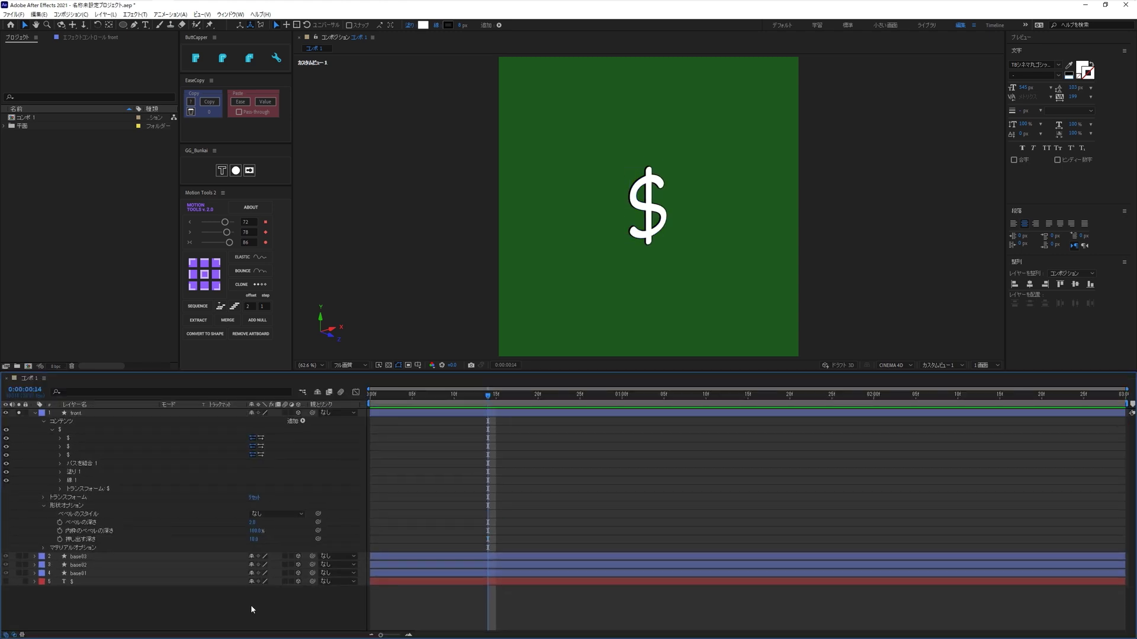
- Unsolo the front layer so the coin shows, and set its Position Z to -60
left_click(21, 414)
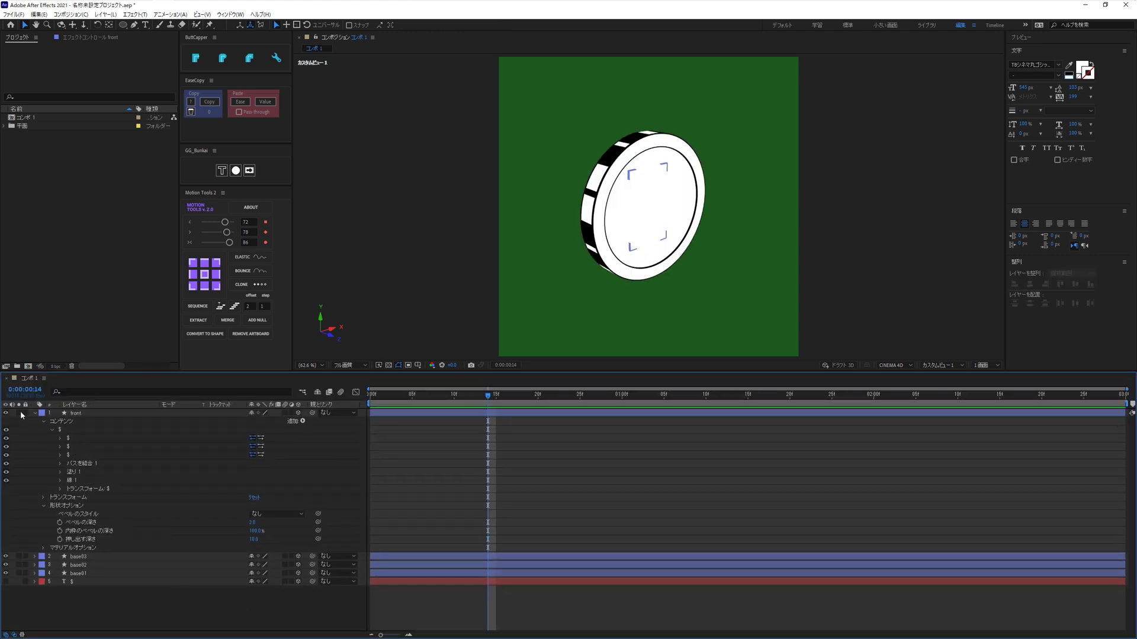
left_click(35, 413)
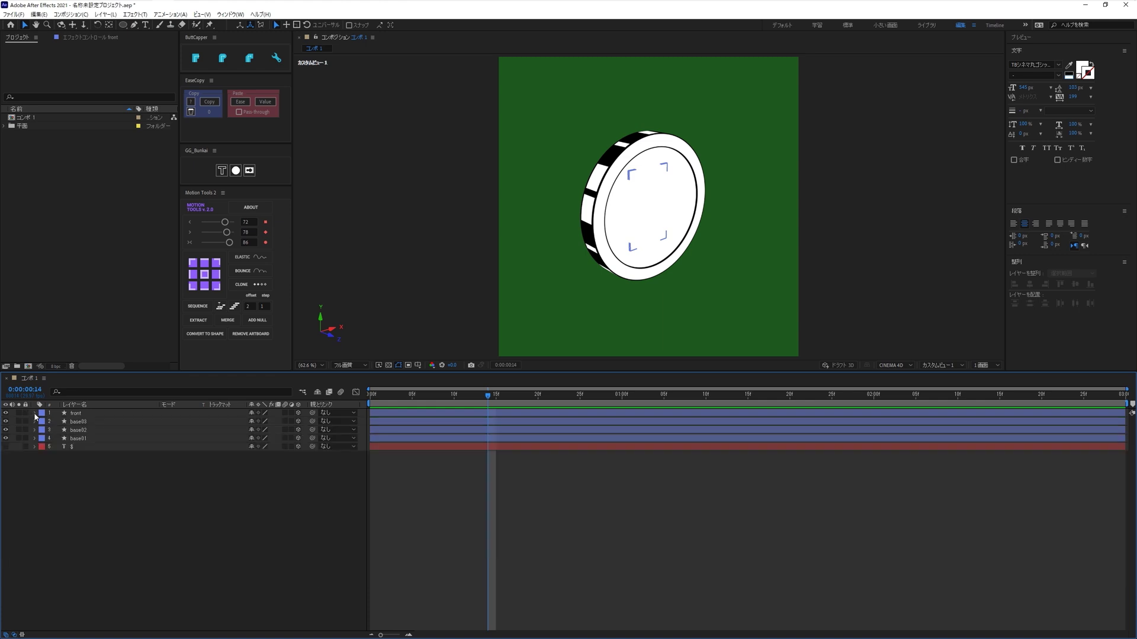
left_click(76, 415)
left_click(180, 525)
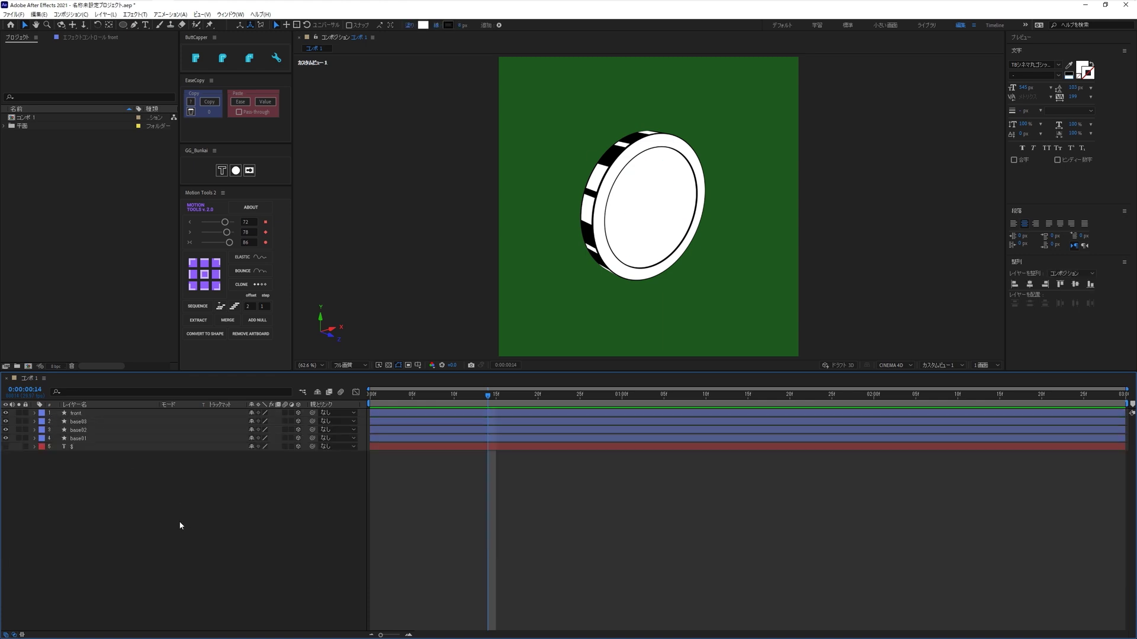
left_click(81, 415)
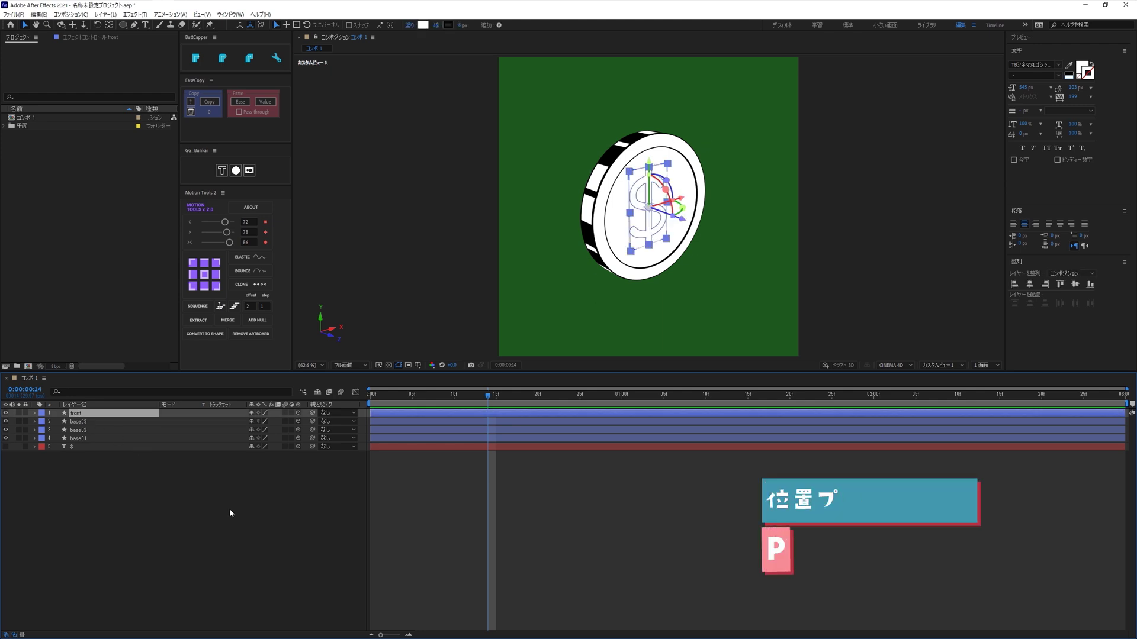
type("p-60")
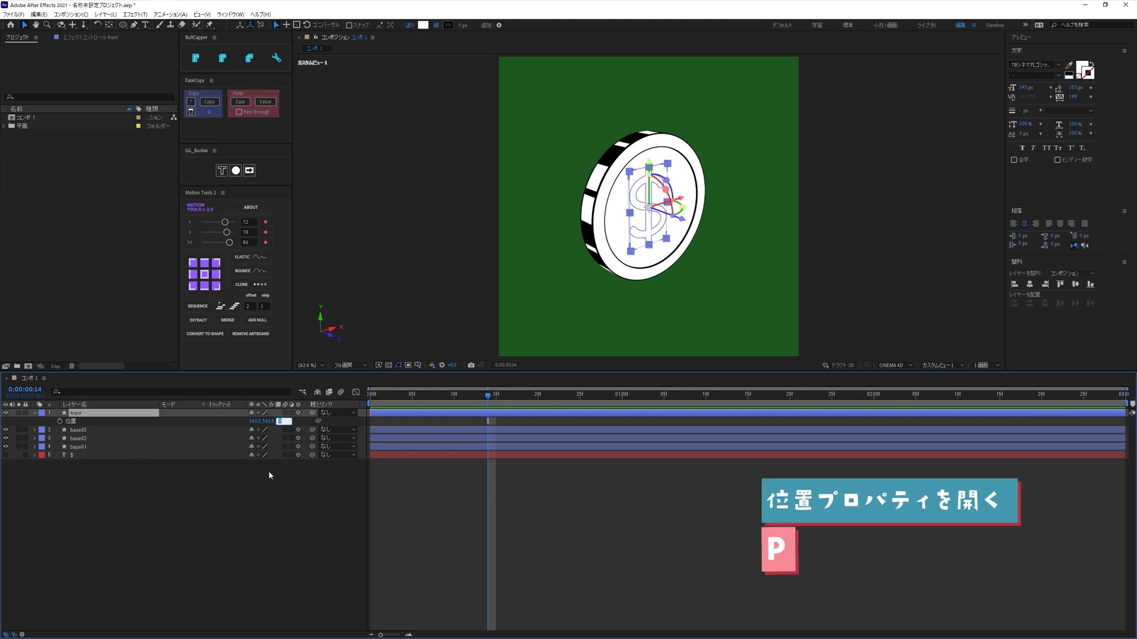
left_click(268, 471)
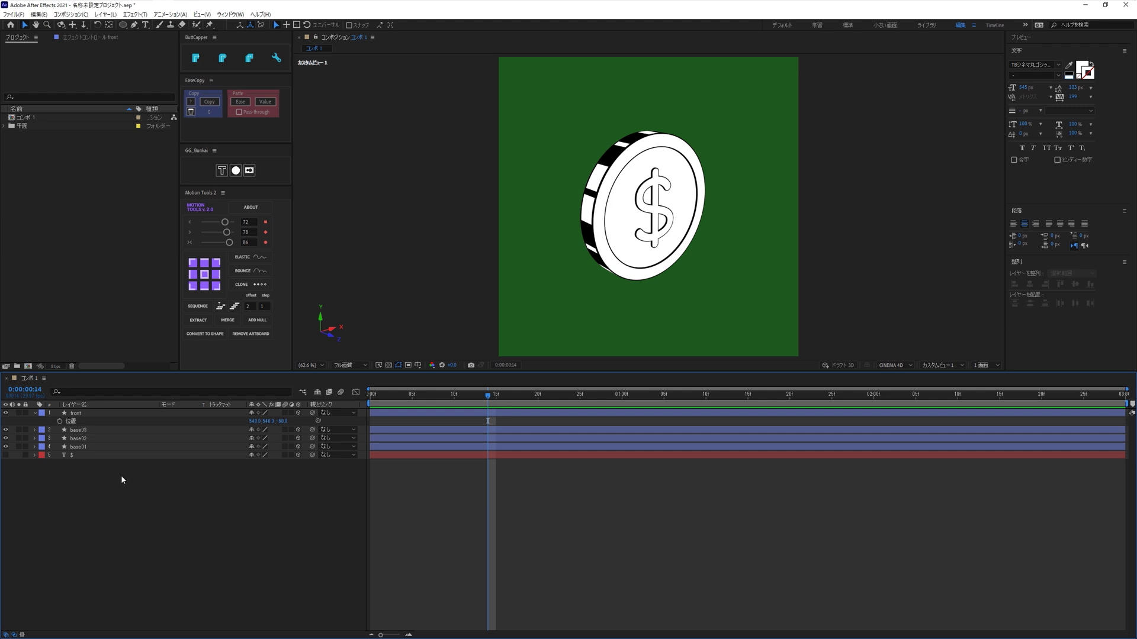
- Duplicate the front layer and rename the copy 'back'
key("ctrl+Down")
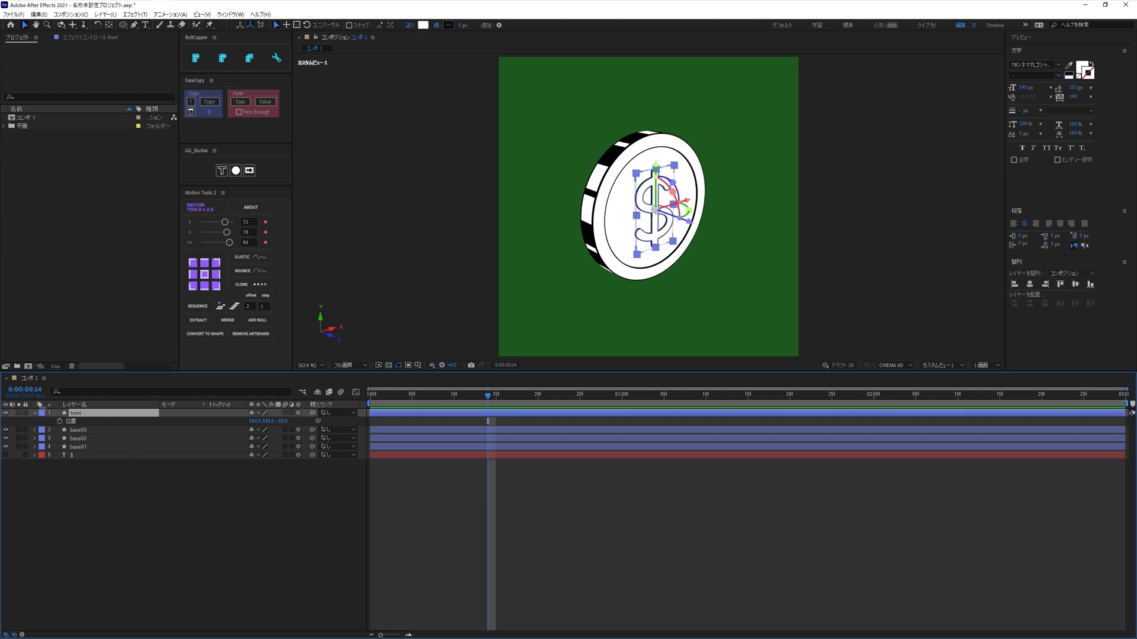
left_click(34, 413)
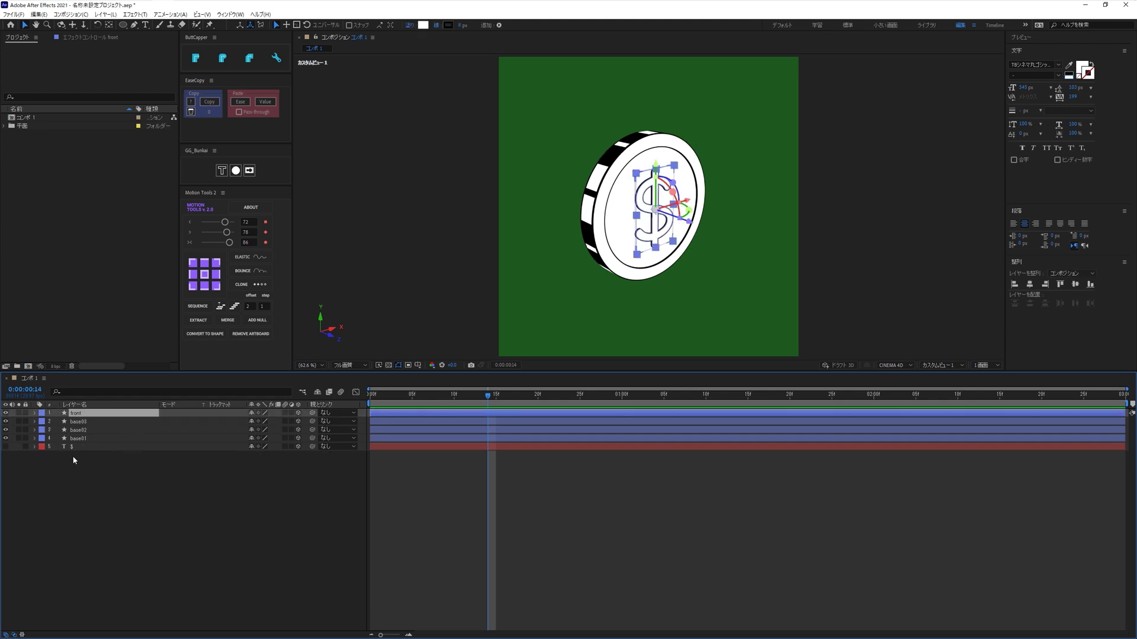
key("ctrl+d")
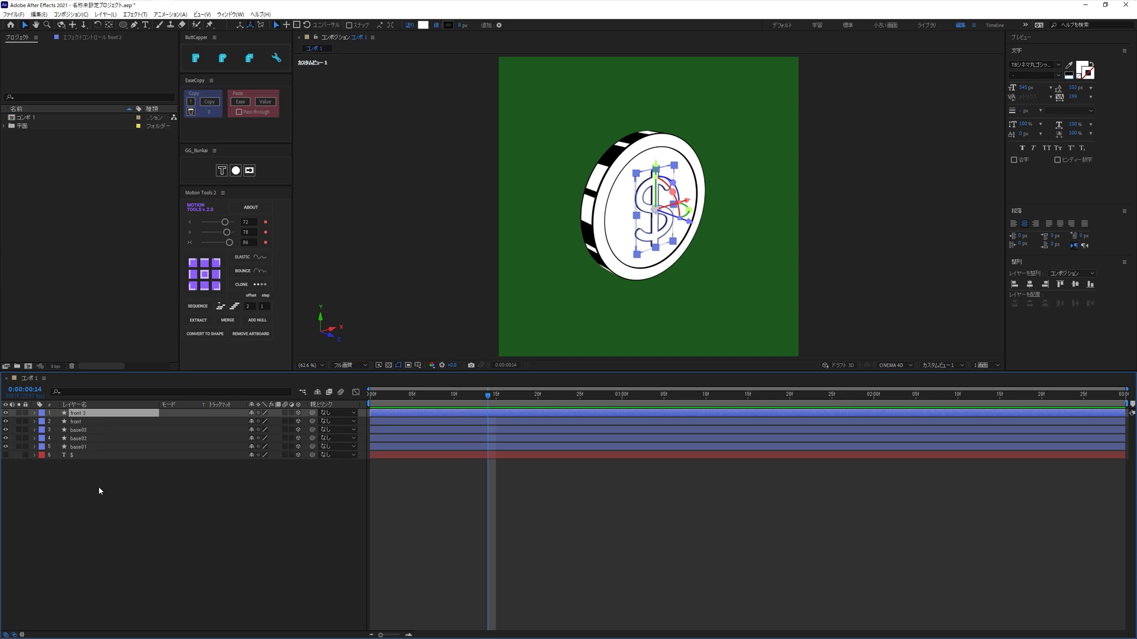
key("Return")
type("back")
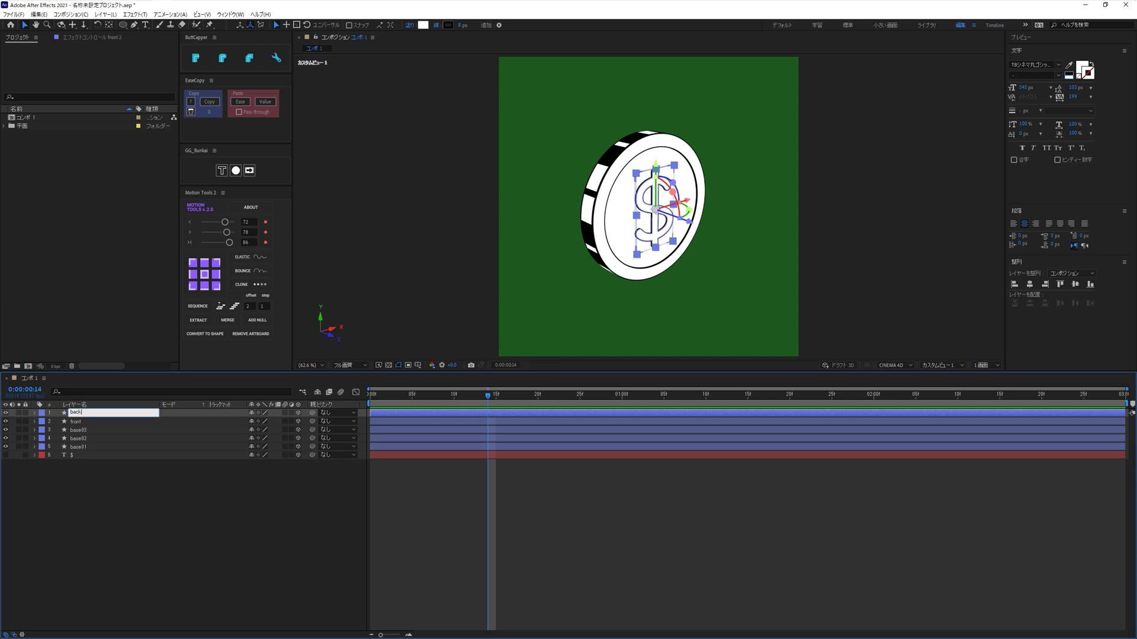
key("Return")
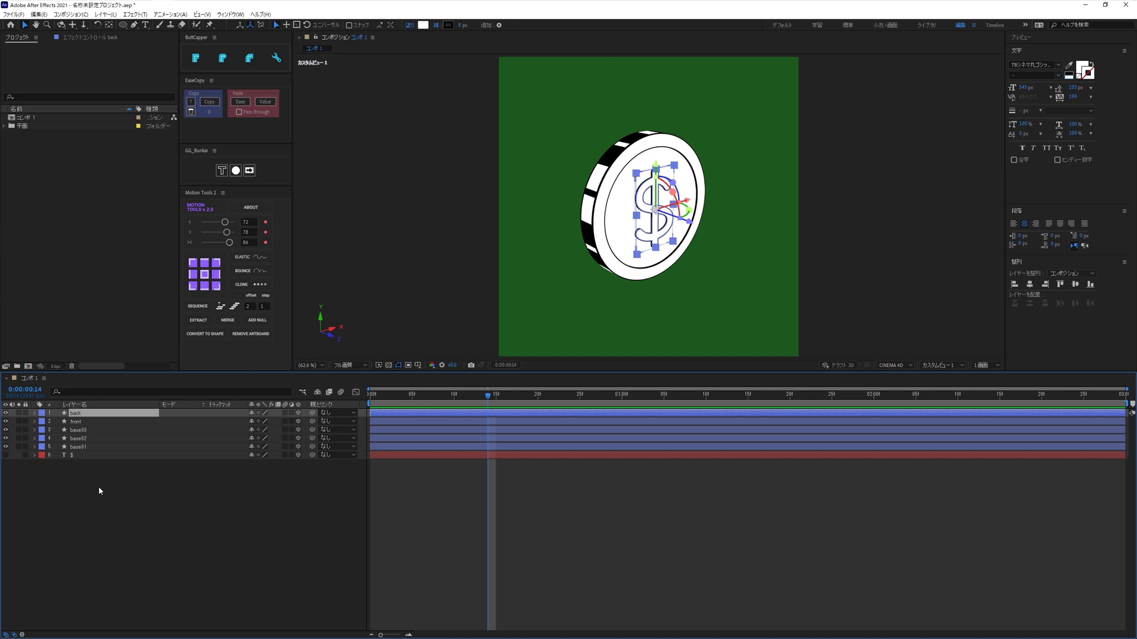
- Set back's Position Z to 60 and orbit the view to check the coin's rear face
key("p")
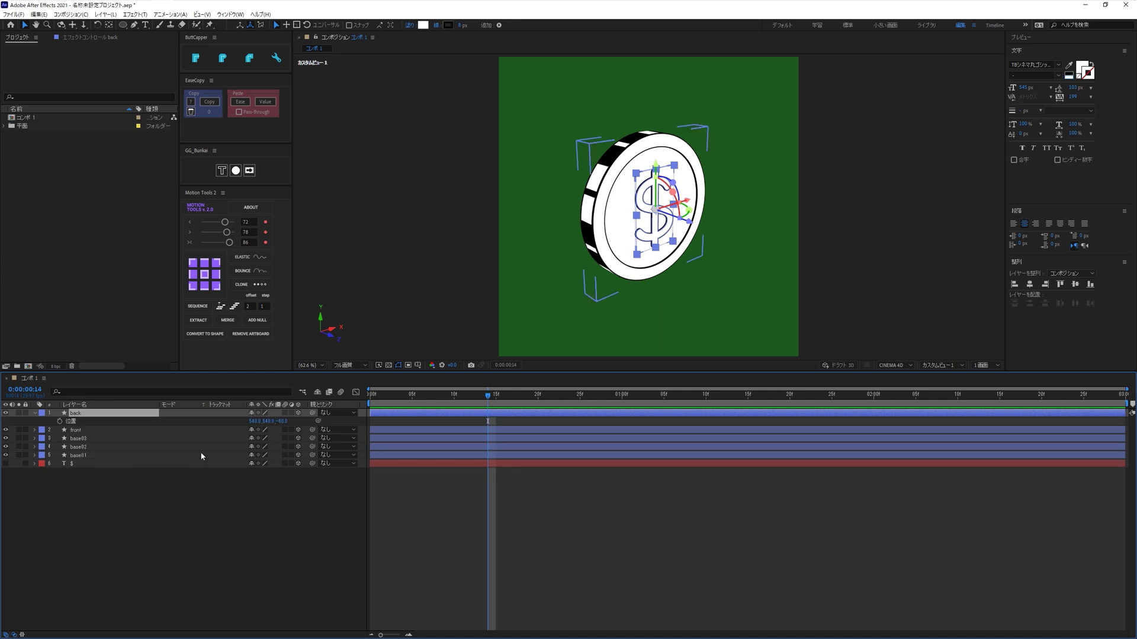
left_click(284, 421)
type("60")
key("Return")
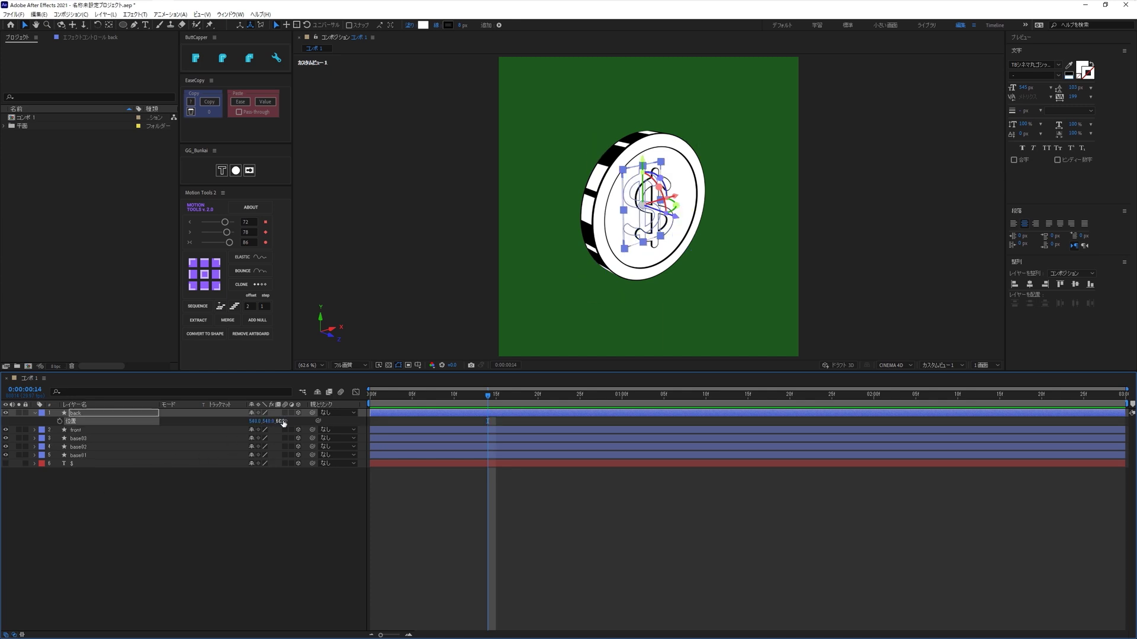
left_click(269, 540)
key("v")
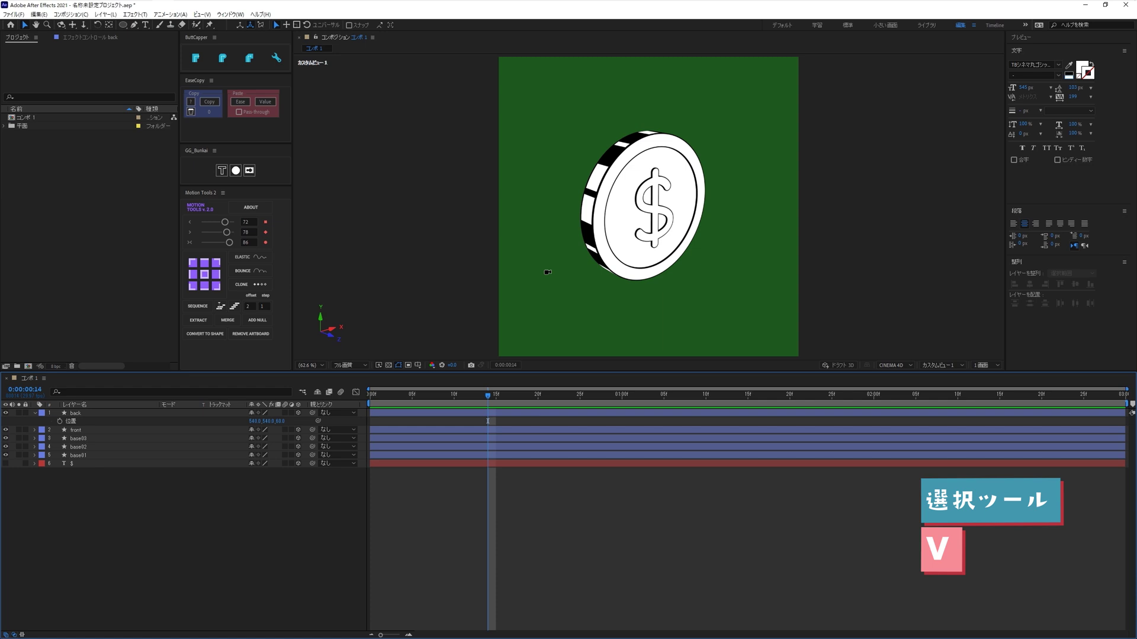
left_click(556, 276)
mouse_move(556, 276)
left_mouse_down()
mouse_move(674, 247)
mouse_move(658, 249)
left_mouse_up()
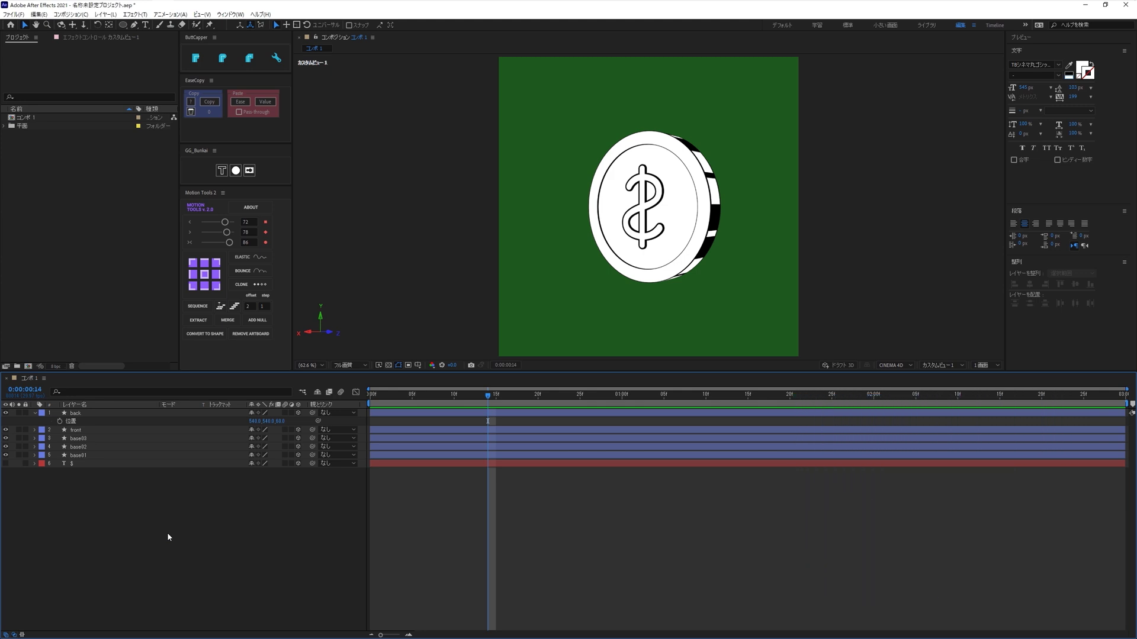
- Give the back layer a Y Rotation of 180° and orbit to confirm the reverse-side dollar sign
left_click(90, 413)
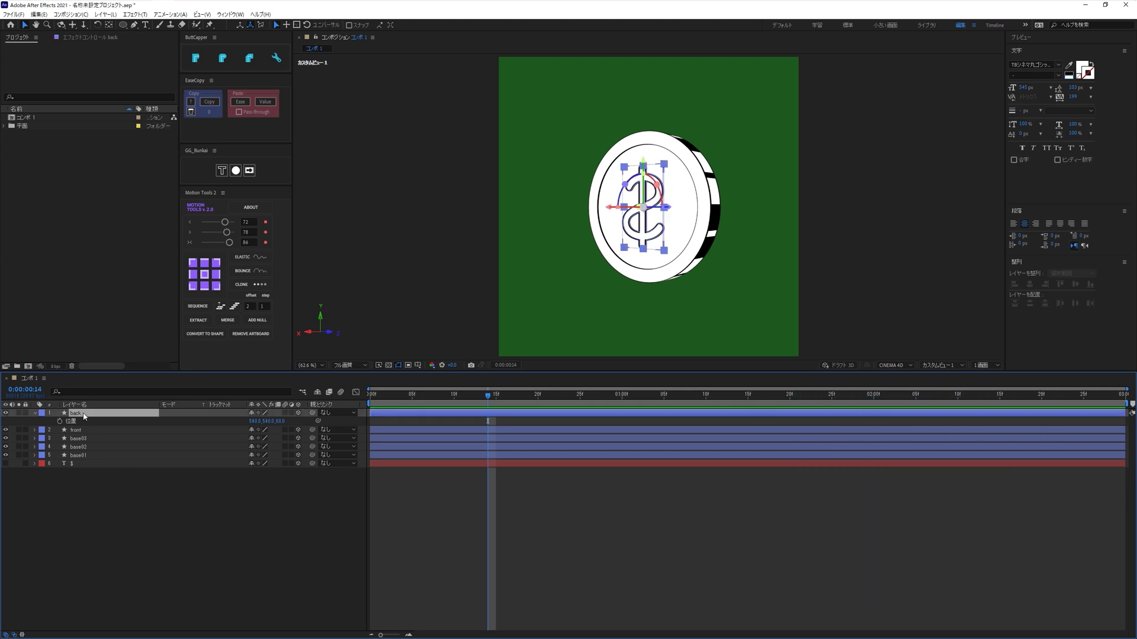
key("r")
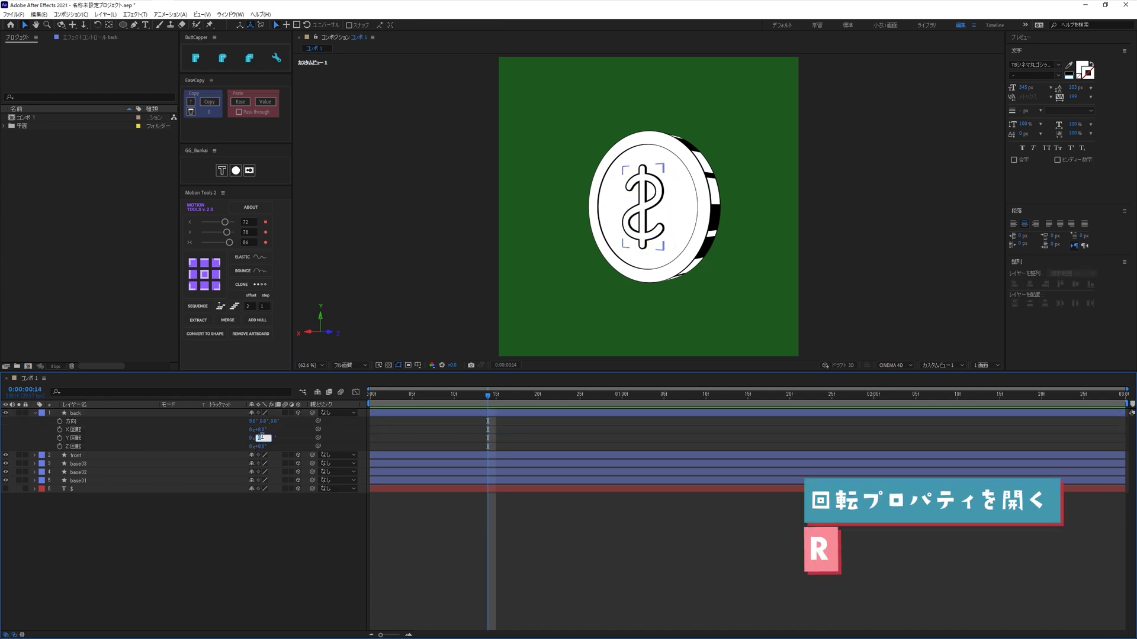
left_click(262, 438)
left_click(284, 540)
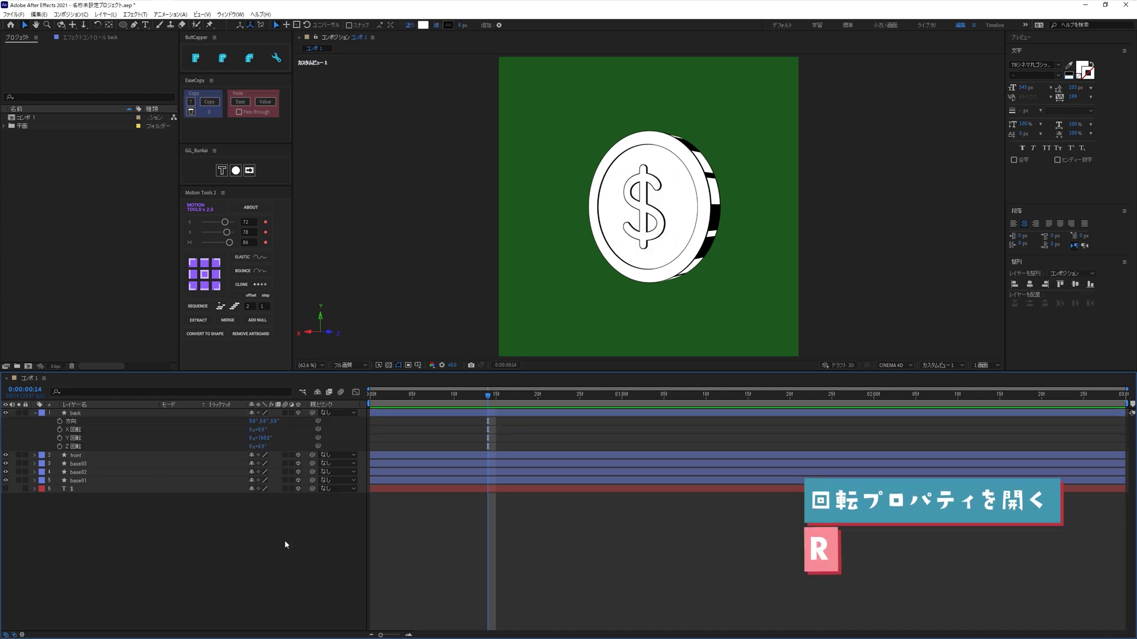
mouse_move(762, 254)
left_mouse_down()
mouse_move(760, 237)
mouse_move(641, 262)
mouse_move(669, 263)
left_mouse_up()
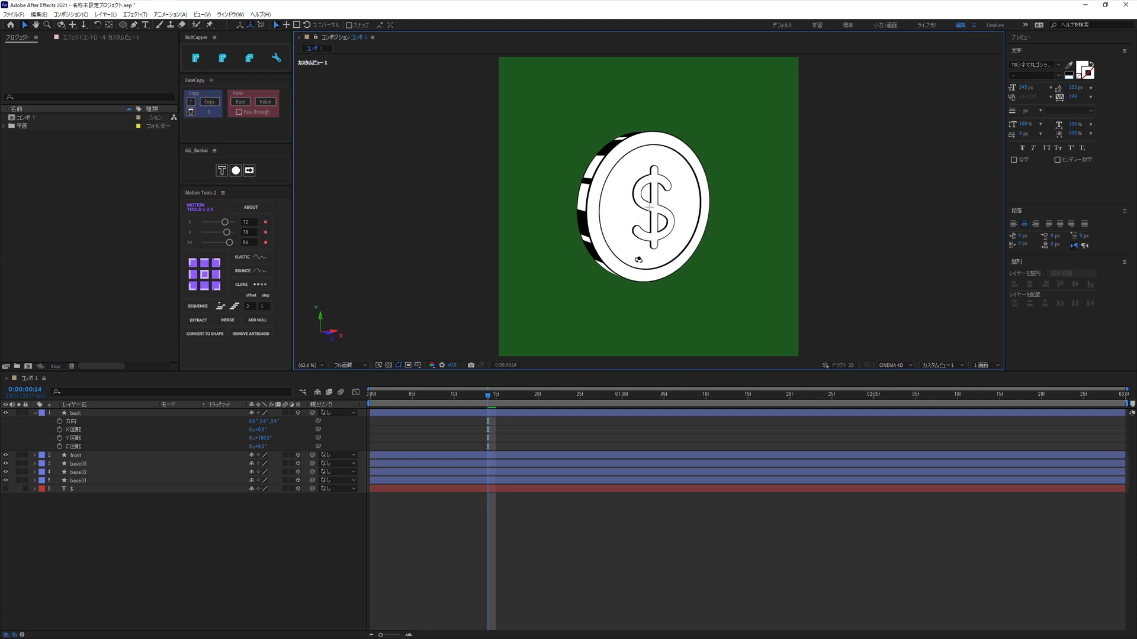
left_click(64, 533)
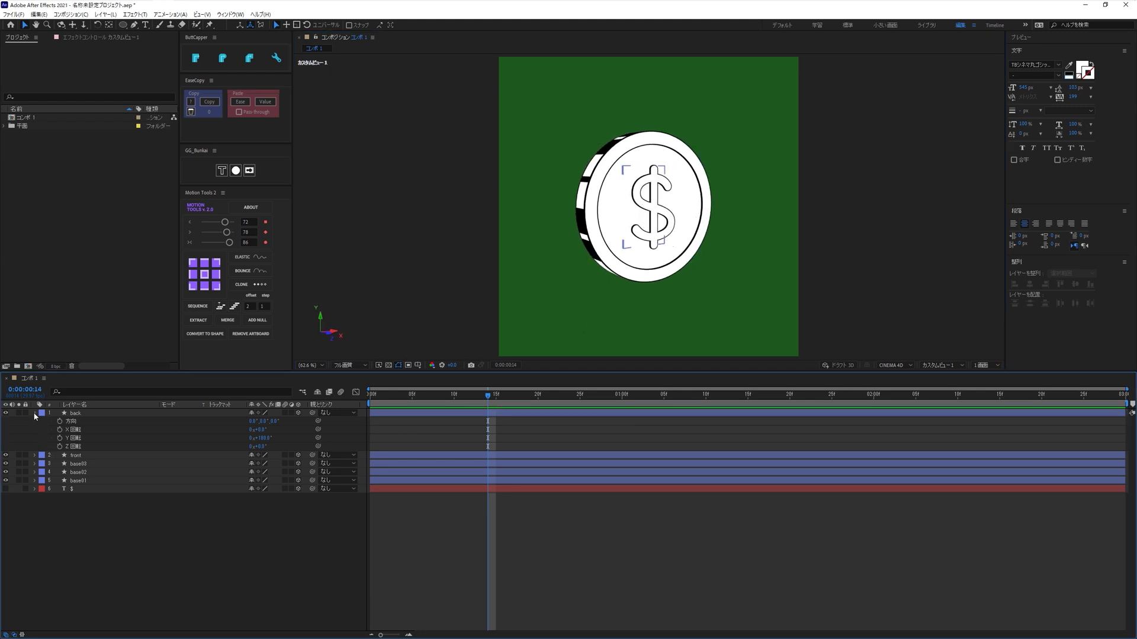
left_click(34, 413)
left_click(125, 509)
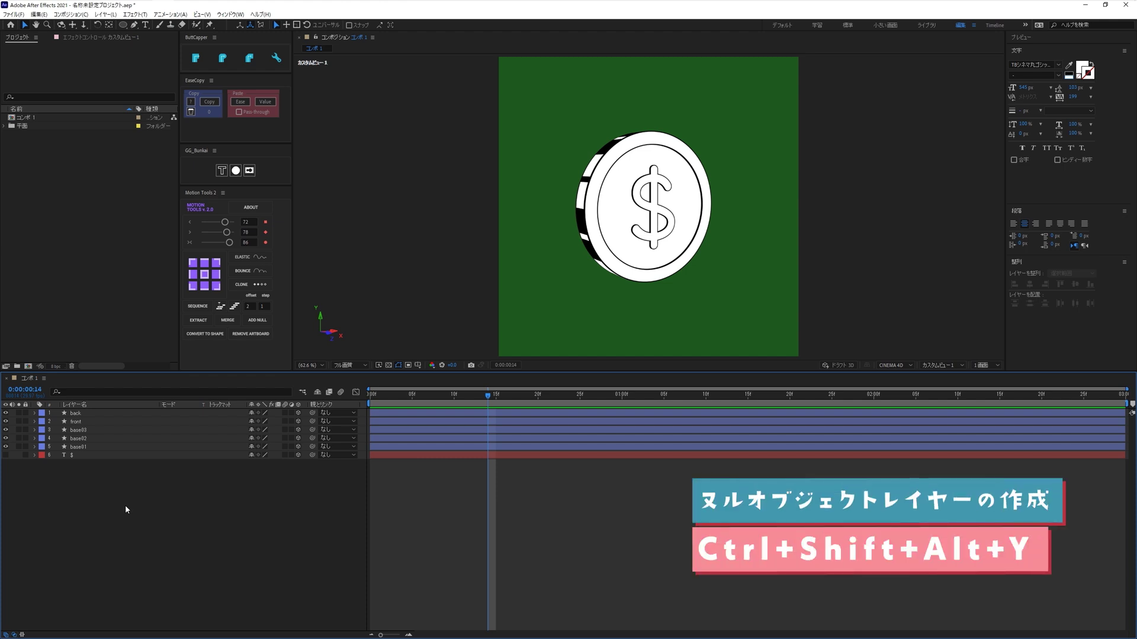
- Add a 3D null object and parent the back, front and base layers 2–6 to it
key("ctrl+shift+alt+y")
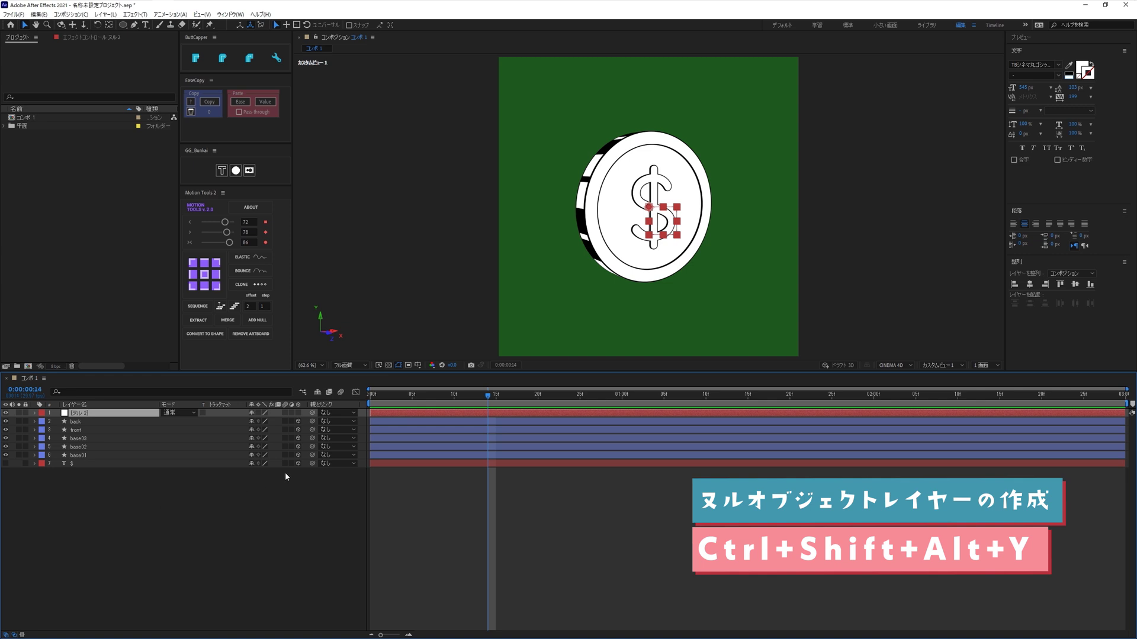
left_click(298, 413)
left_click(75, 422)
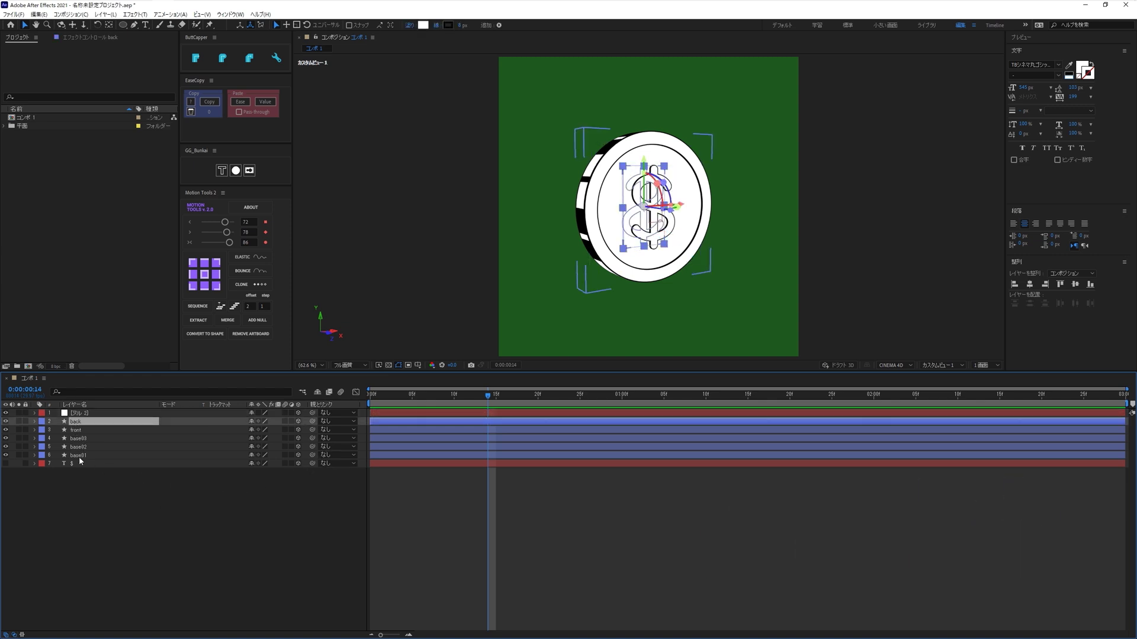
left_click(146, 454, "shift")
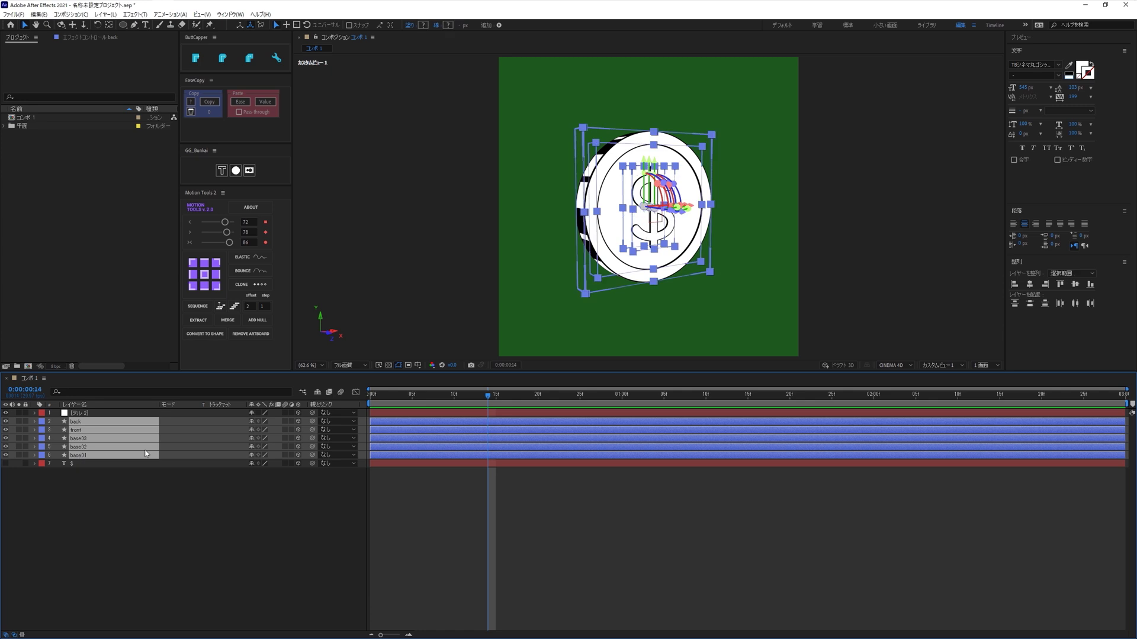
left_click_drag(108, 423, 89, 413)
left_click(106, 412)
- Scrub the null's Y and X Rotation to spin and tilt the whole coin
key("r")
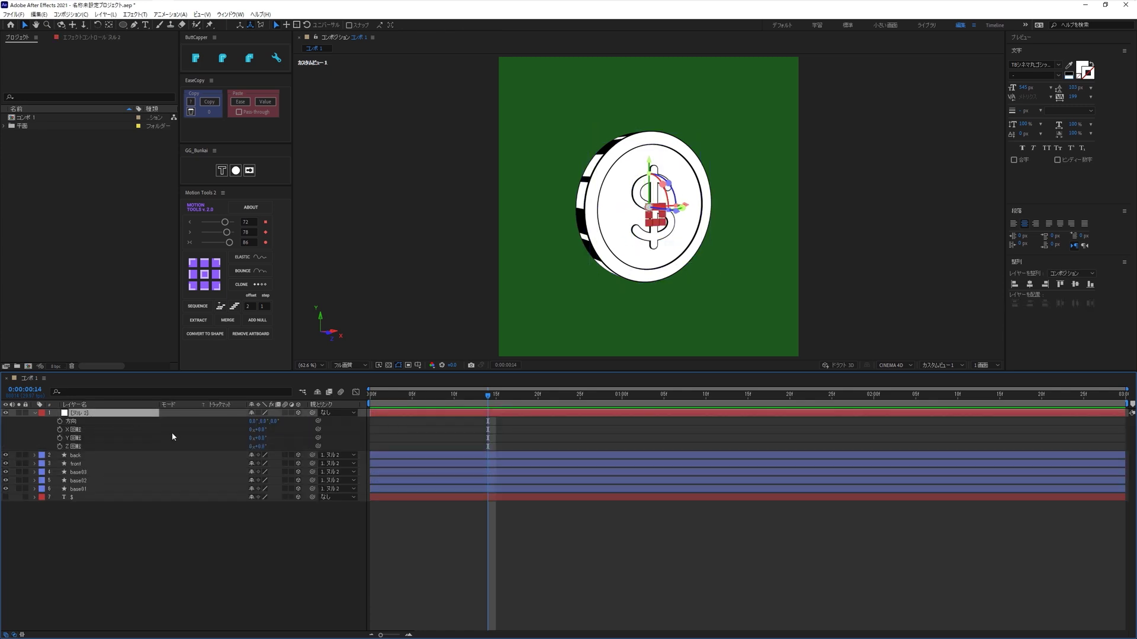
left_click_drag(275, 440, 373, 453)
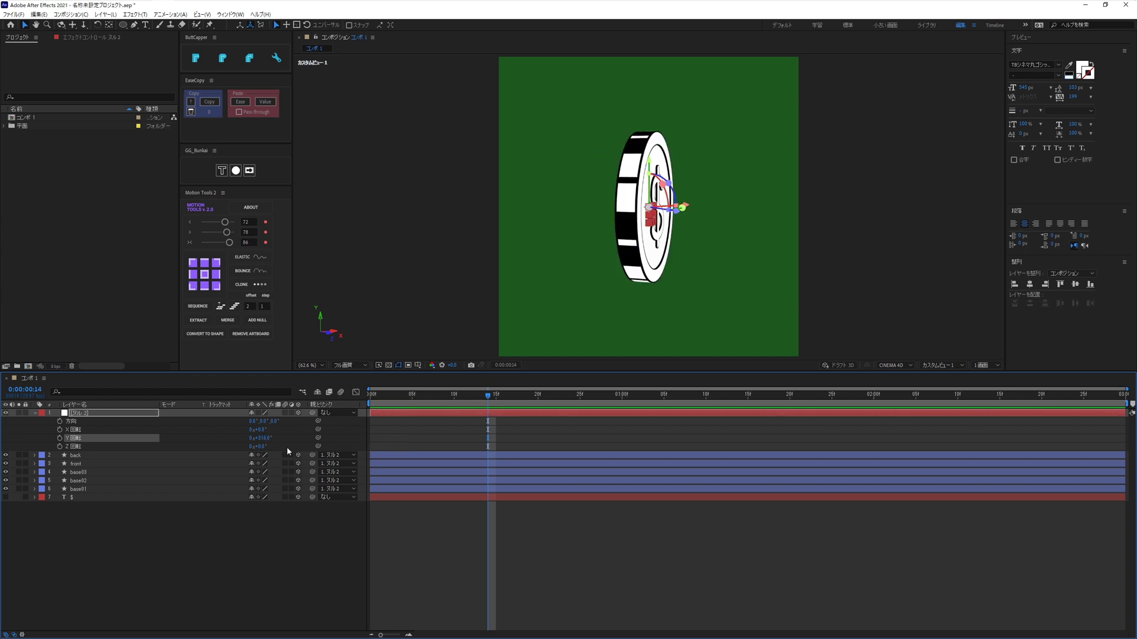
left_click_drag(274, 432, 349, 464)
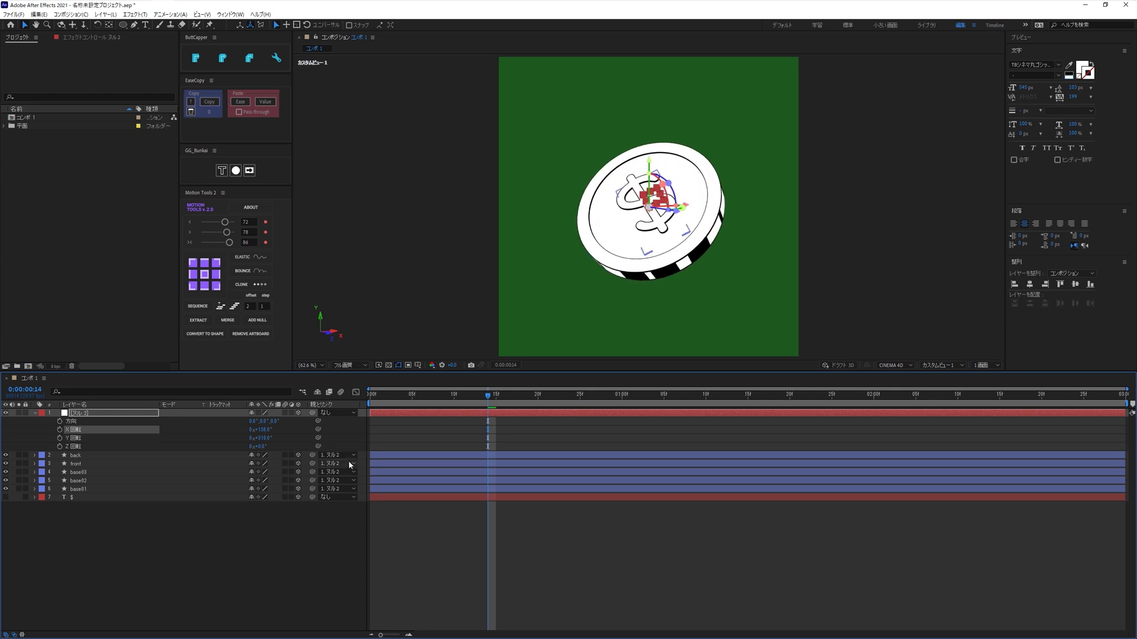
left_click_drag(349, 465, 350, 469)
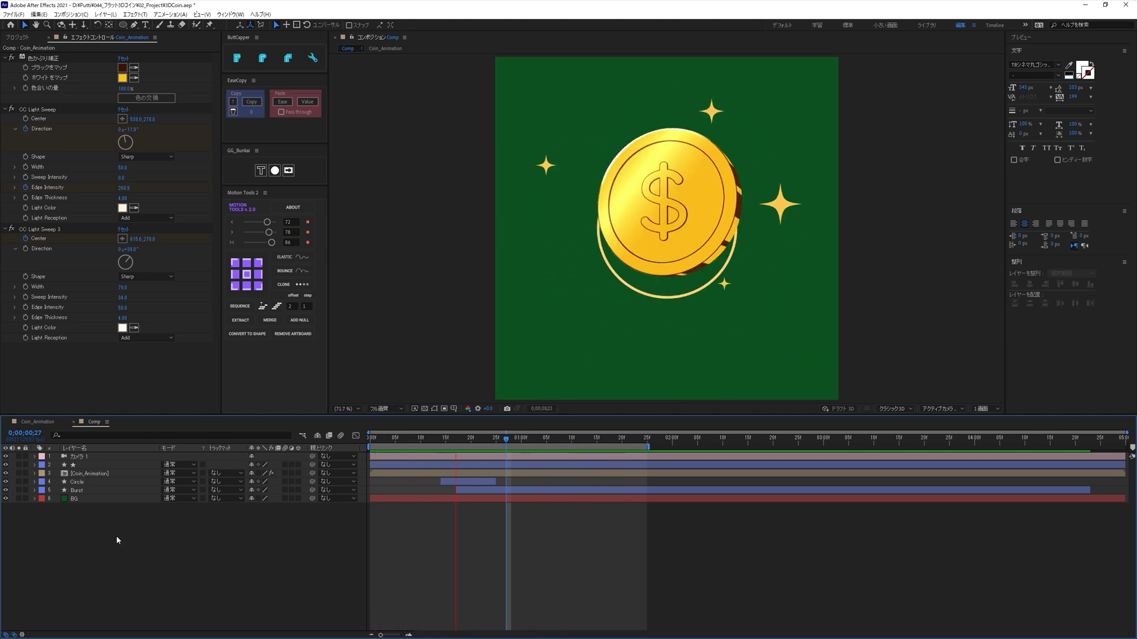
- Stop the preview, open the Coin_Animation precomp, and move the playhead to 0;00;00;21
left_click(71, 476)
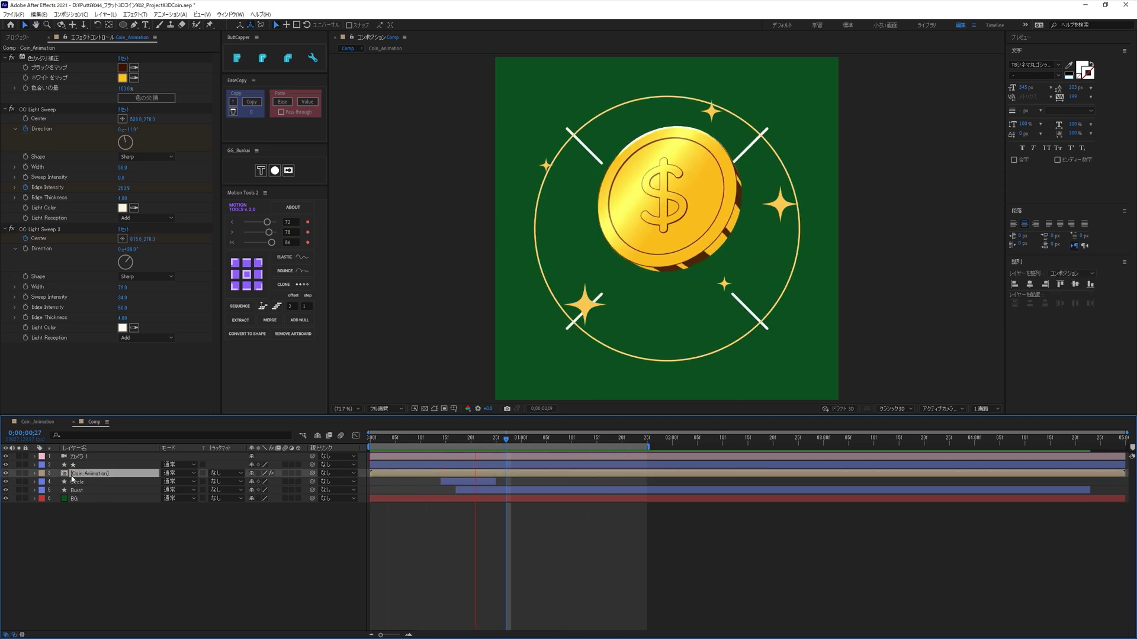
key("space")
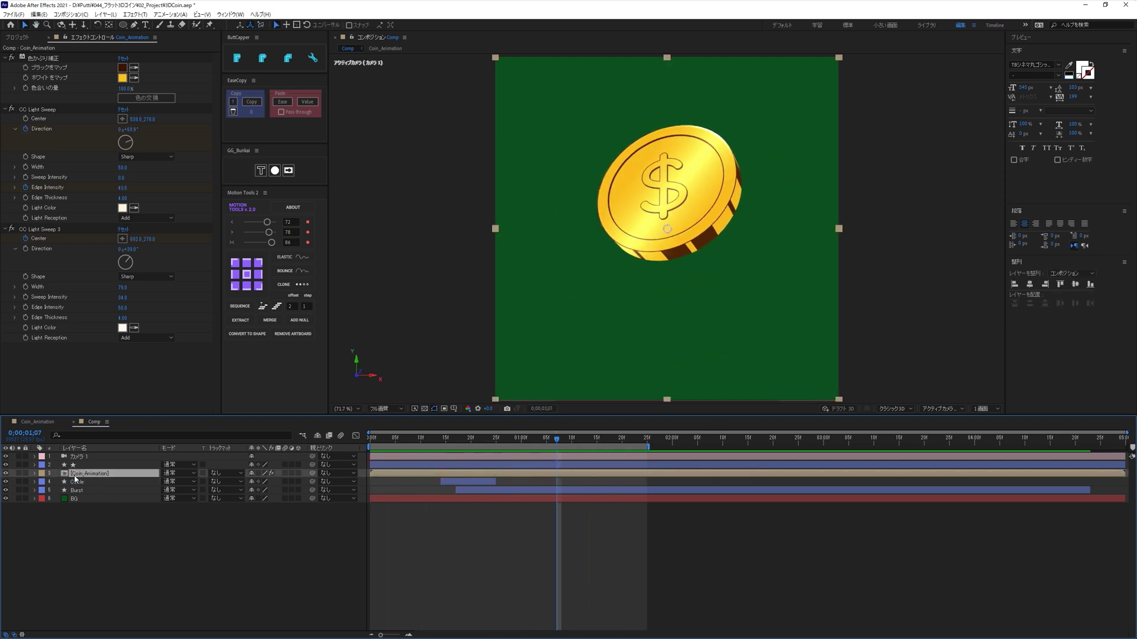
double_click(89, 477)
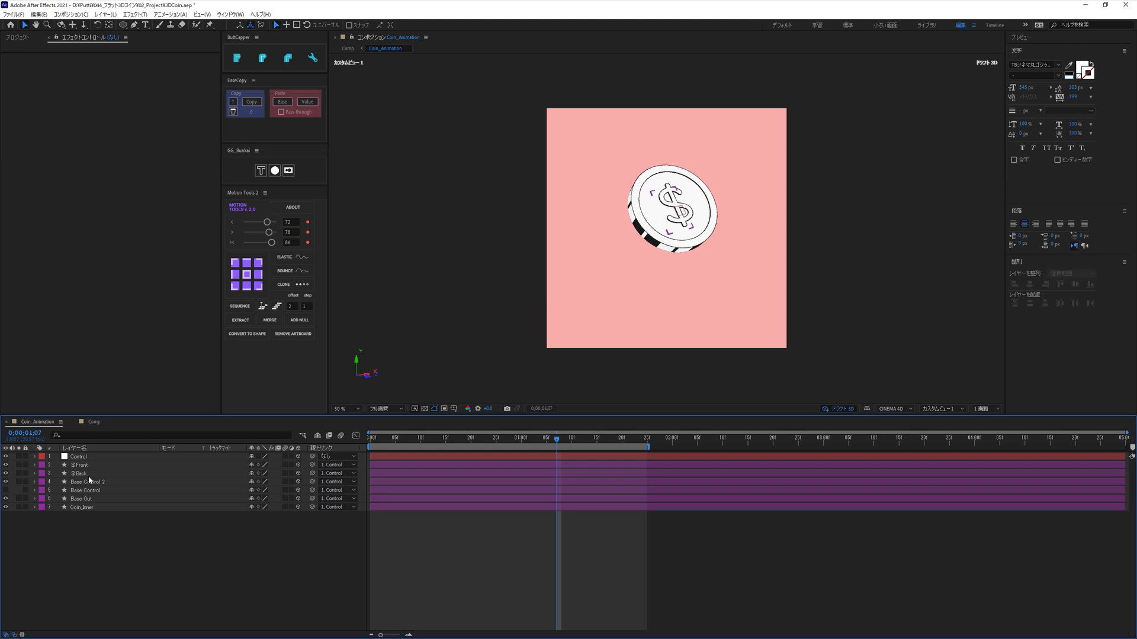
left_click_drag(467, 457, 475, 457)
left_click(475, 438)
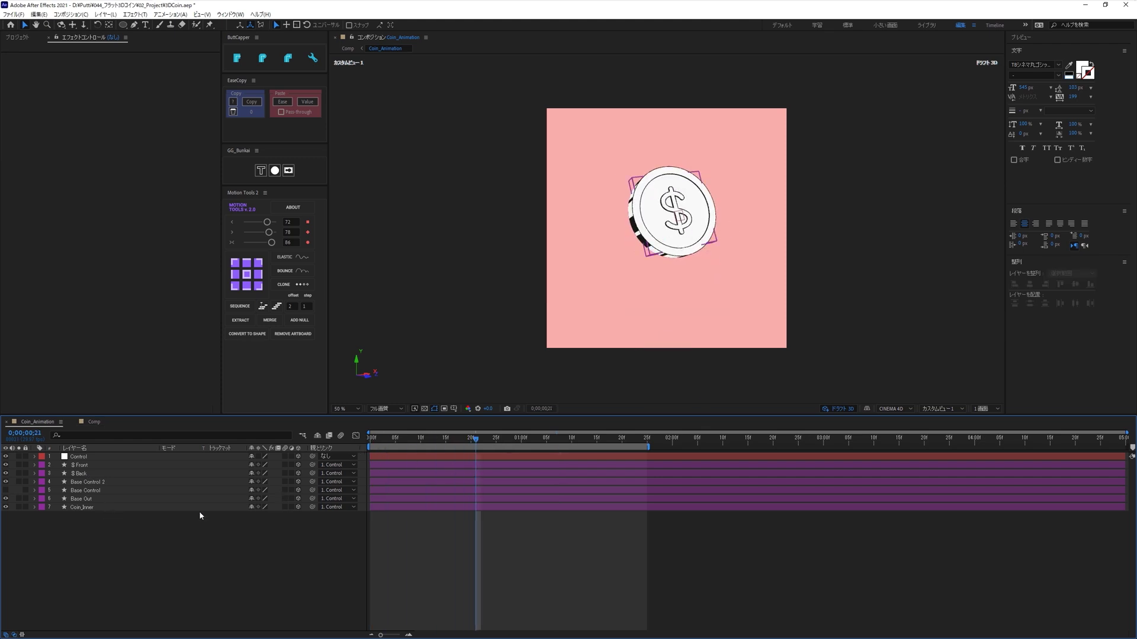
- Select the seven layers from Control through Coin_Inner and pre-compose them with Ctrl+Shift+C
left_click(81, 457)
left_click(88, 510, "shift")
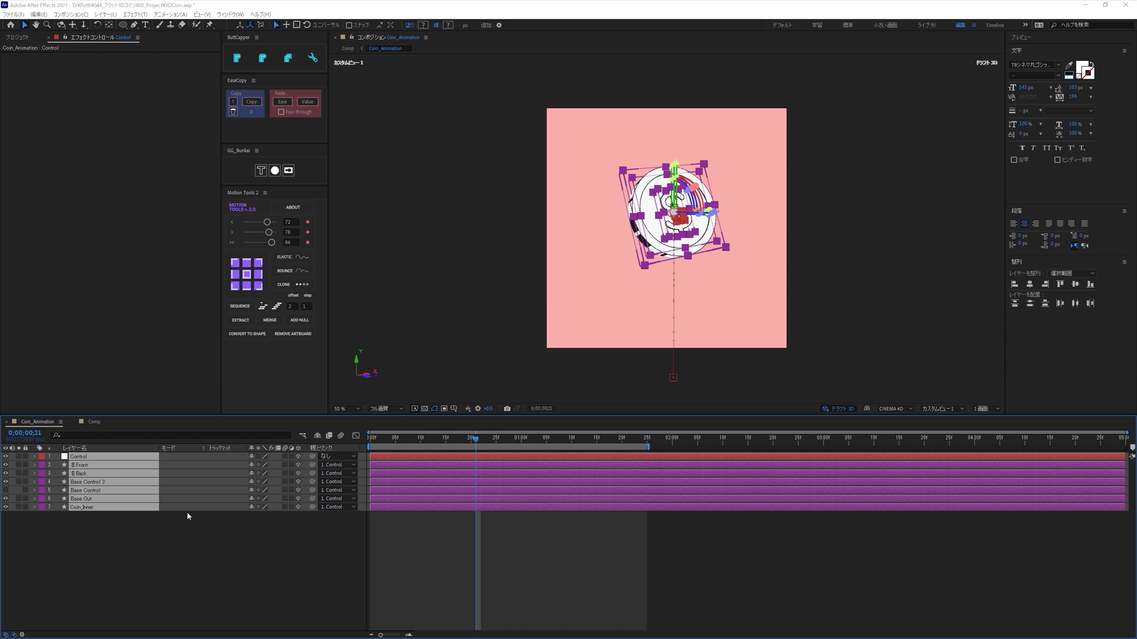
key("ctrl+shift+c")
- Nest the seven coin layers into a single precomp layer, プリコンポジション 1
left_click(439, 327)
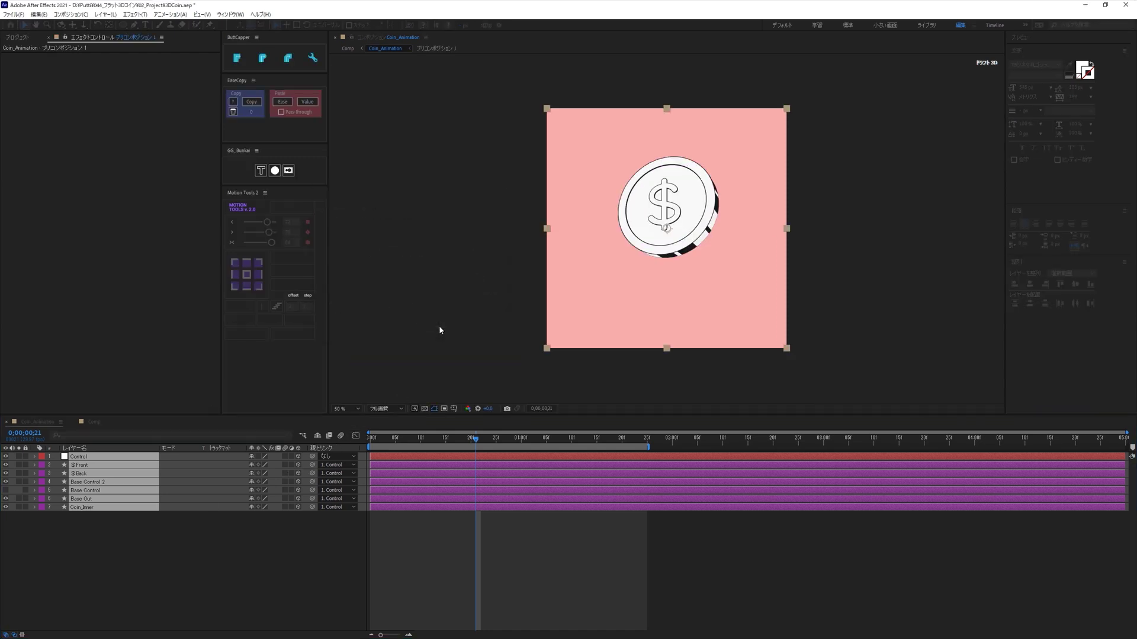
left_click(105, 467)
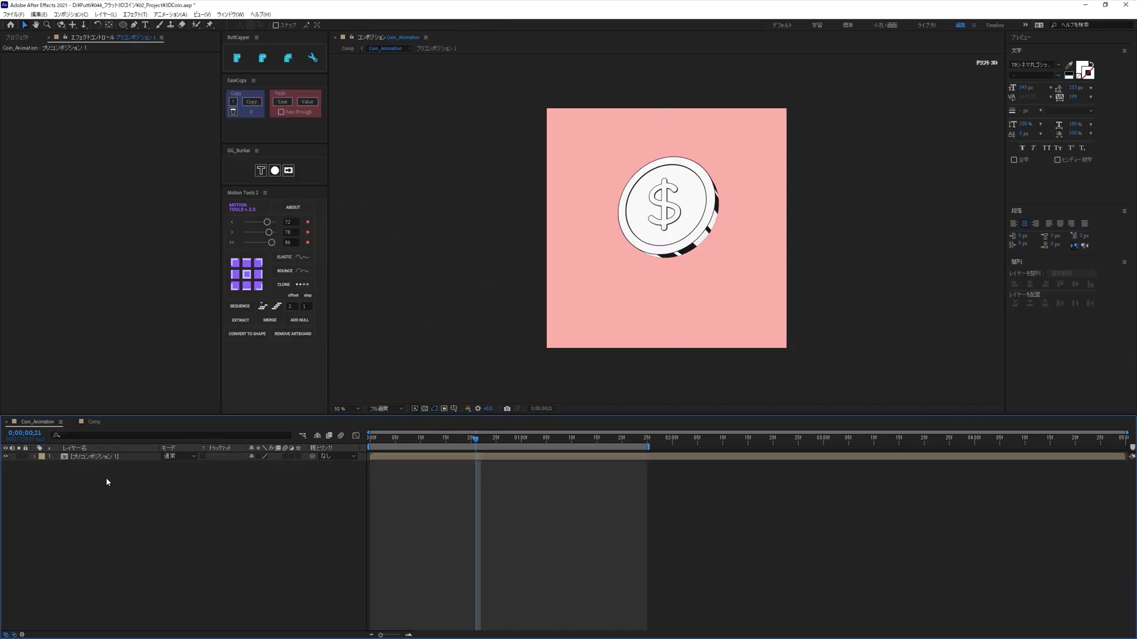
left_click(105, 459)
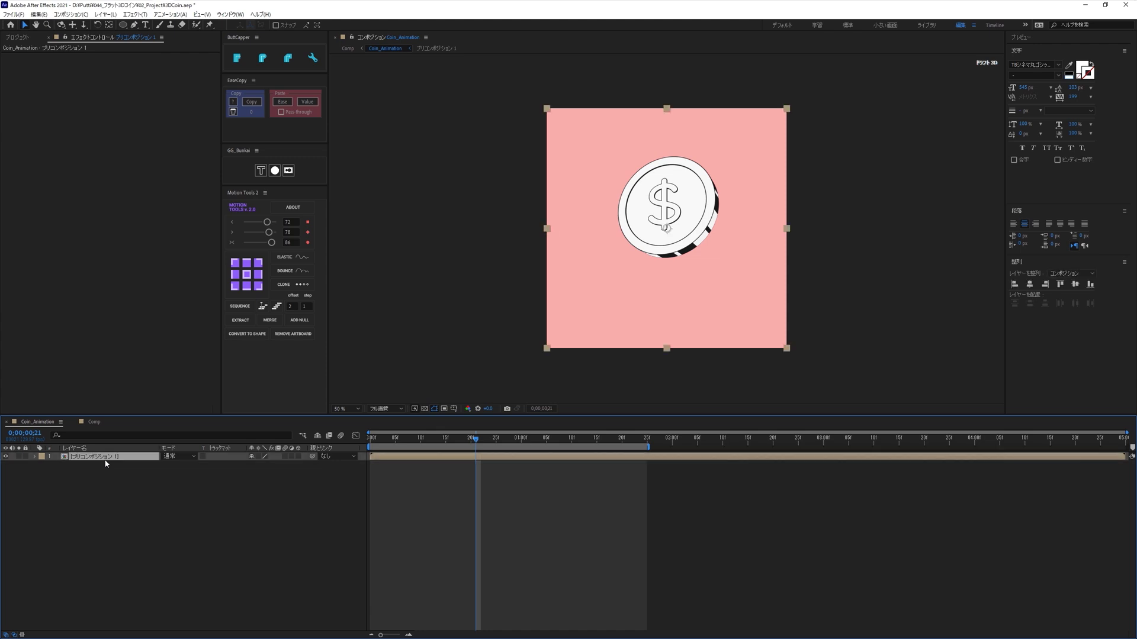
- Apply a Tint effect to the precomp with Map White To set to yellow, turning the coin gold
key("ctrl+space")
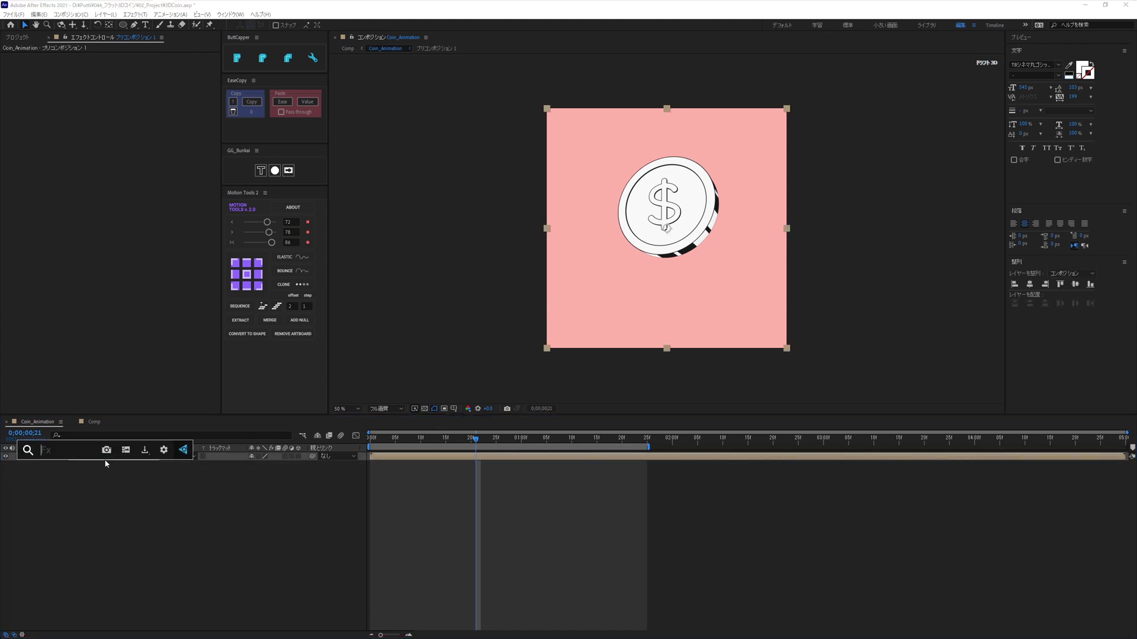
type("tint")
key("Return")
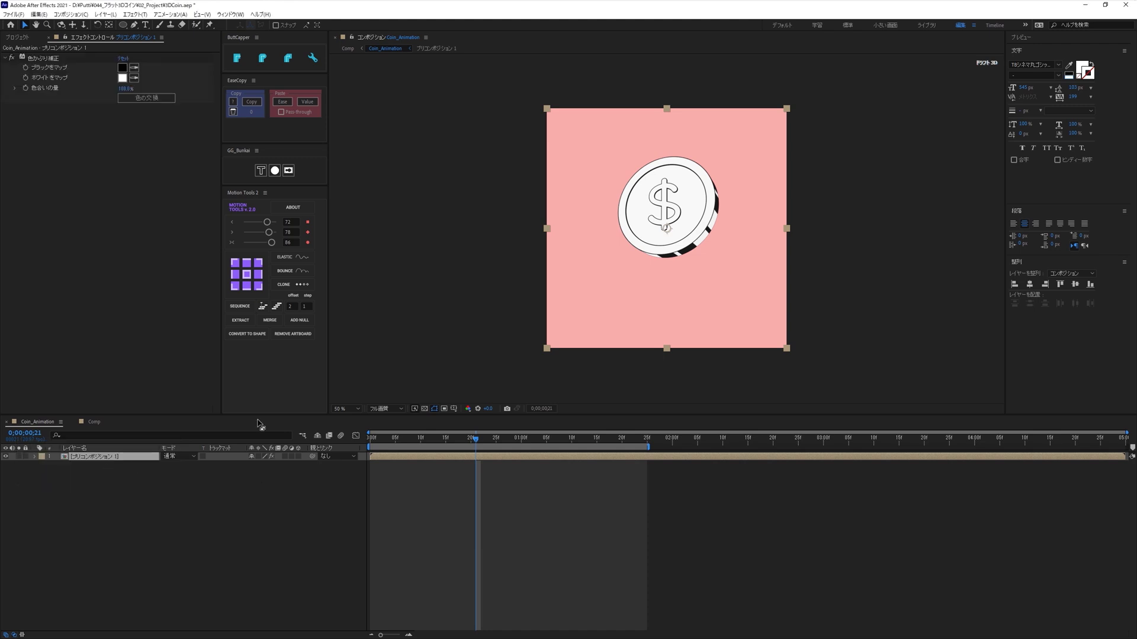
left_click(123, 78)
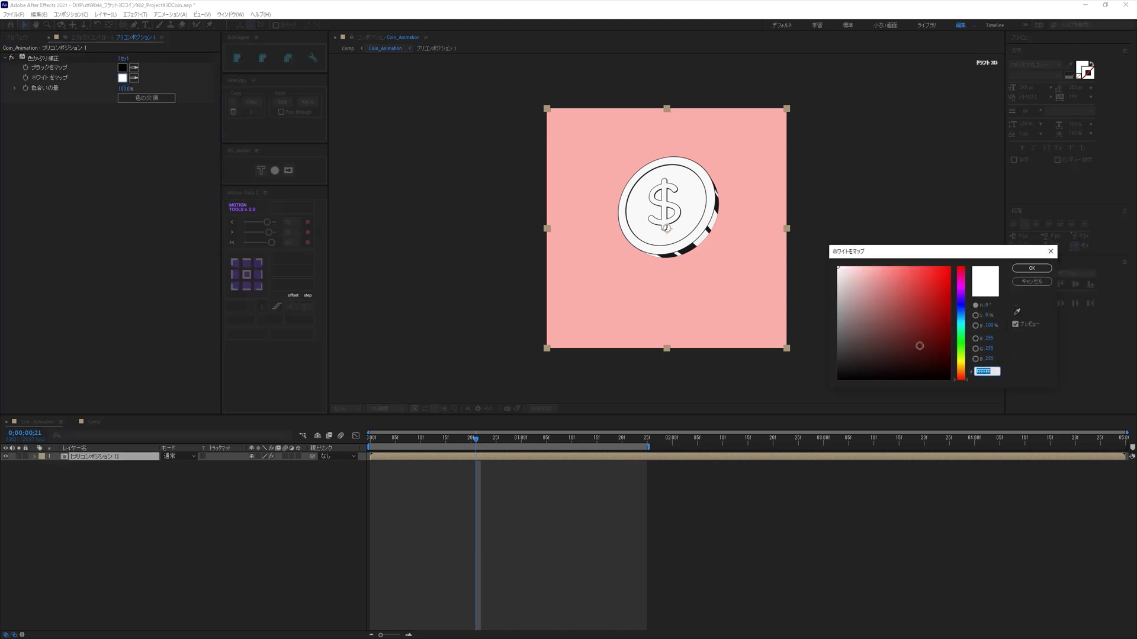
left_click_drag(919, 309, 906, 267)
left_click_drag(960, 337, 965, 367)
key("Return")
key("ctrl+space")
- Add CC Light Sweep to プリコンポジション 1 with Edge Intensity 284.0 and Center X 274
type("cc l")
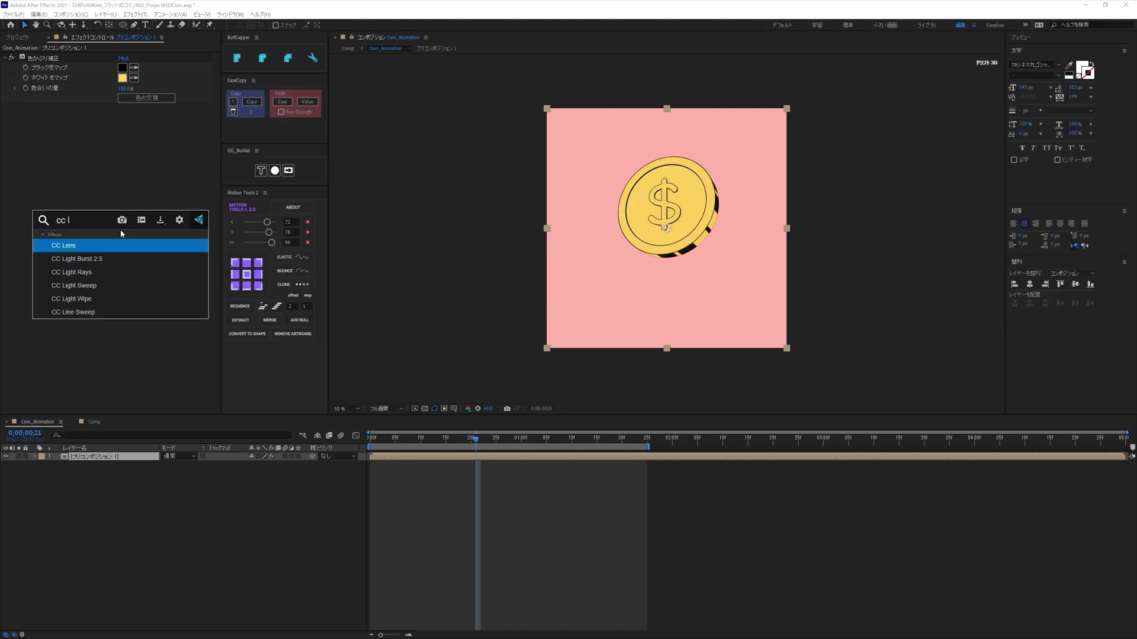
key("Down")
key("Down")
key("Down")
key("Return")
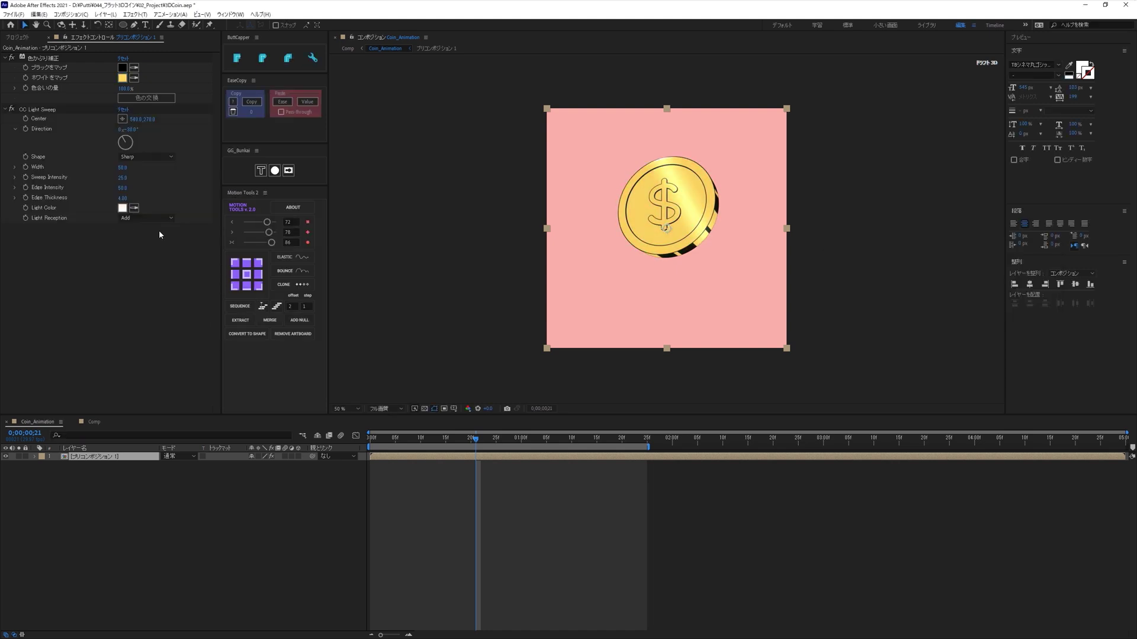
left_click_drag(124, 188, 227, 182)
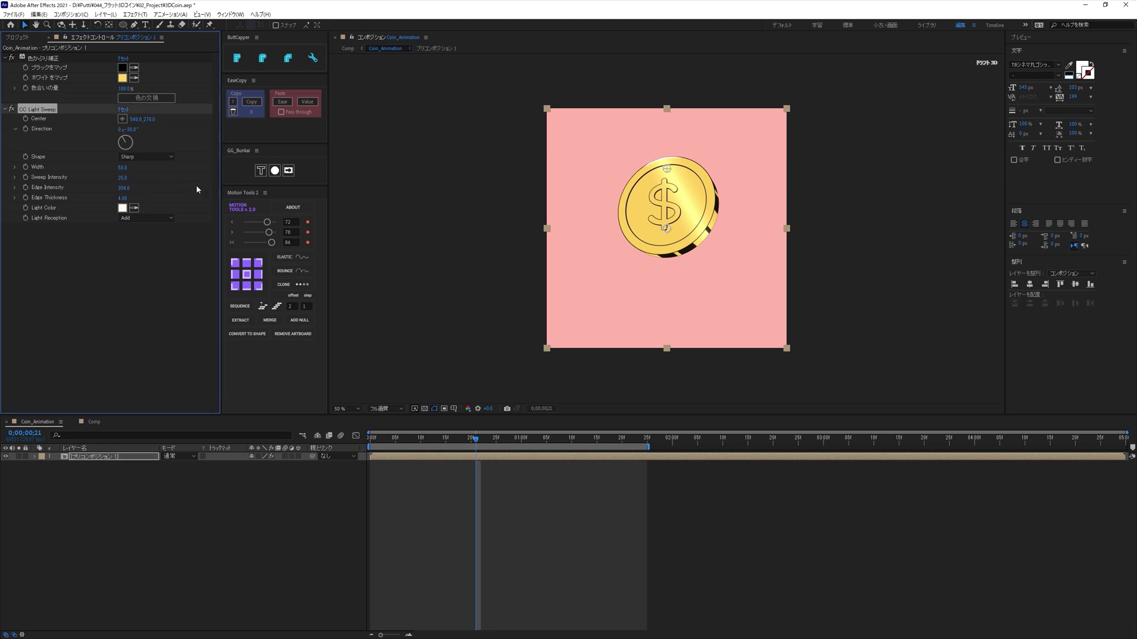
mouse_move(133, 119)
left_mouse_down()
mouse_move(56, 153)
mouse_move(219, 162)
mouse_move(214, 179)
mouse_move(296, 177)
mouse_move(139, 223)
mouse_move(91, 321)
left_mouse_up()
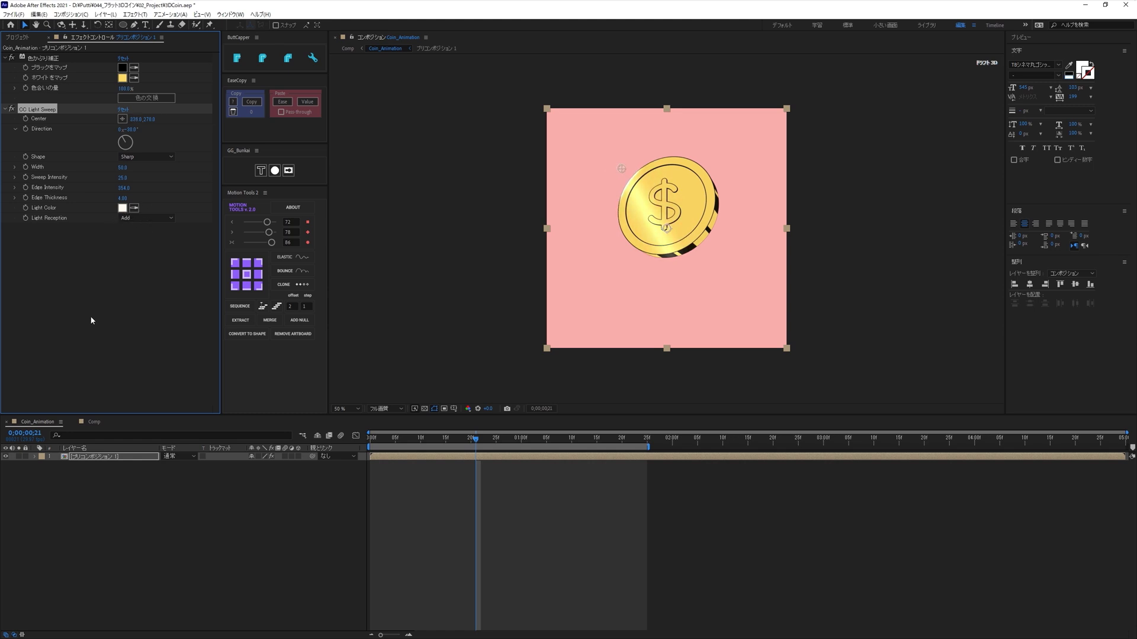
left_click(236, 561)
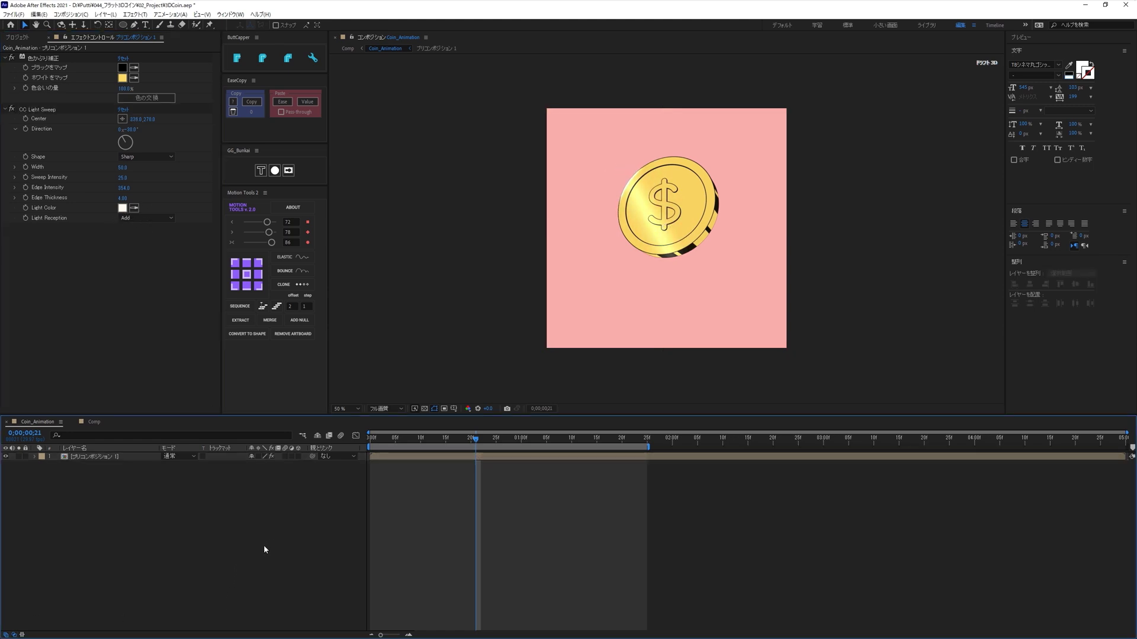